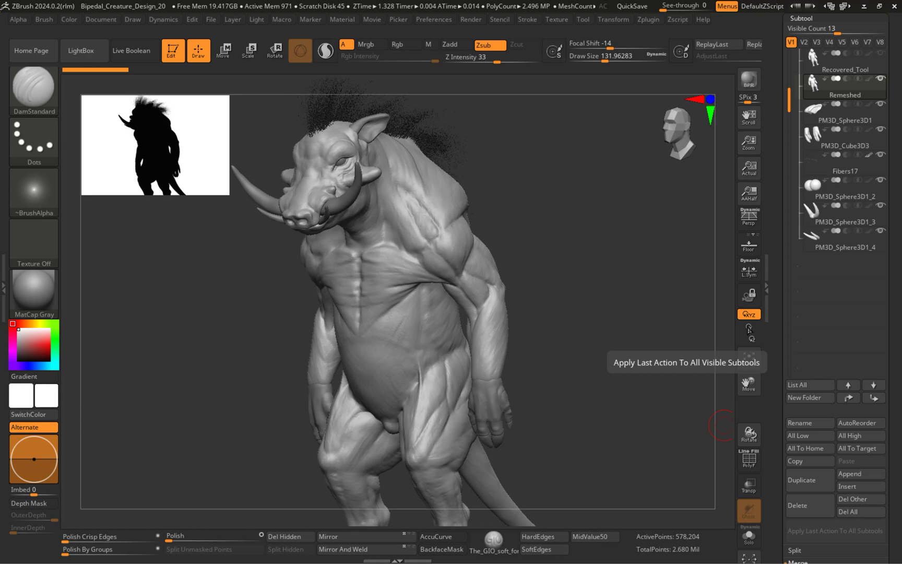
# Step: Examine the boar creature's overall form and its wireframe from the front and side
pyautogui.moveTo(591, 290); pyautogui.dragTo(568, 292)
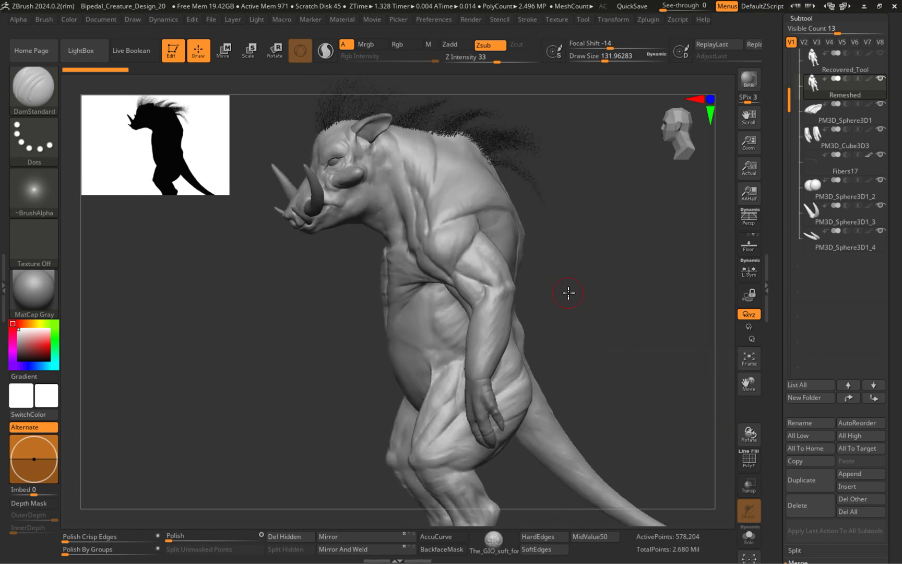
pyautogui.moveTo(554, 284)
pyautogui.mouseDown(button='right')
pyautogui.moveTo(485, 289)
pyautogui.moveTo(561, 299)
pyautogui.mouseUp(button='right')
pyautogui.moveTo(561, 299)
pyautogui.mouseDown()
pyautogui.moveTo(573, 298)
pyautogui.moveTo(584, 272)
pyautogui.moveTo(527, 258)
pyautogui.moveTo(447, 313)
pyautogui.moveTo(680, 339)
pyautogui.moveTo(606, 305)
pyautogui.moveTo(543, 306)
pyautogui.moveTo(618, 342)
pyautogui.moveTo(479, 358)
pyautogui.mouseUp()
pyautogui.keyDown('alt'); pyautogui.moveTo(648, 276); pyautogui.dragTo(581, 253); pyautogui.keyUp('alt')
pyautogui.keyDown('alt'); pyautogui.moveTo(580, 254); pyautogui.dragTo(584, 246, button='right'); pyautogui.keyUp('alt')
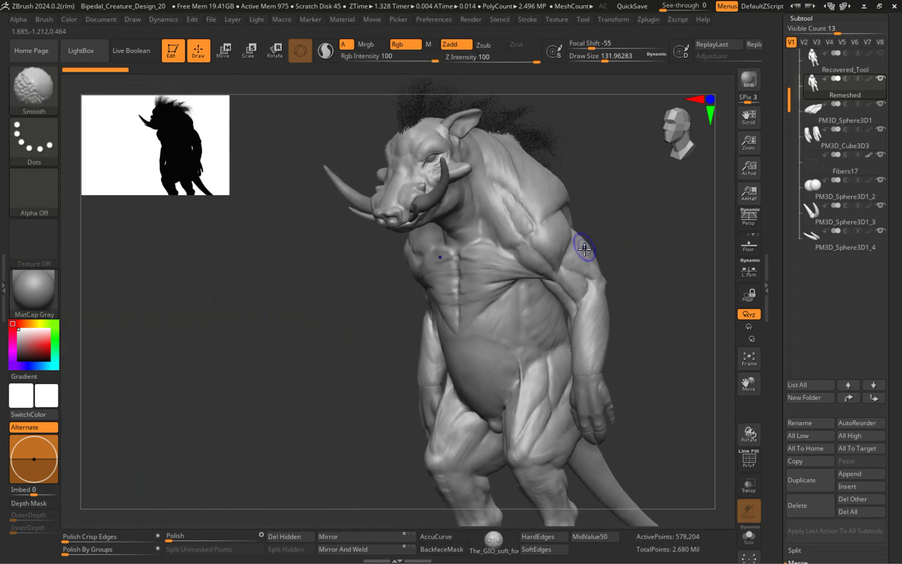
pyautogui.hotkey('shift', 'f')
pyautogui.hotkey('shift', 'f')
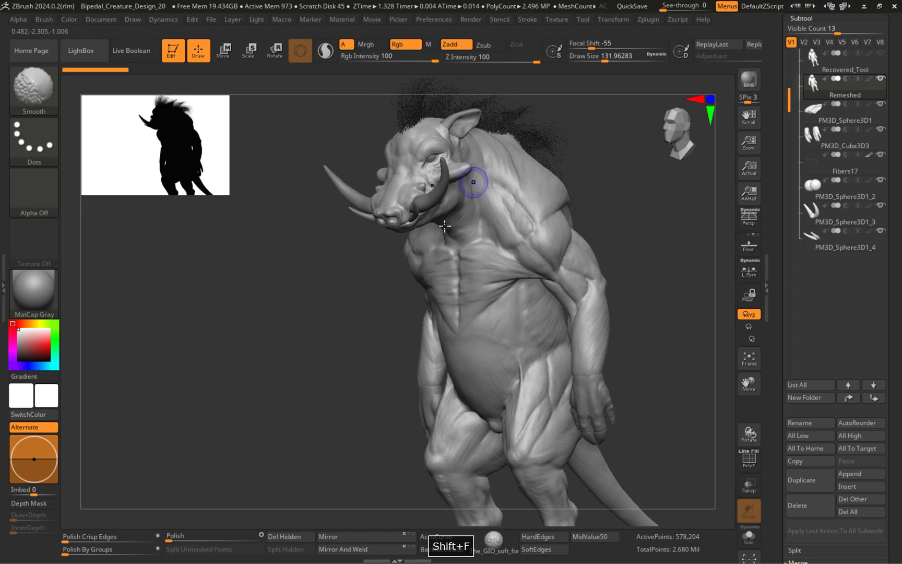
pyautogui.keyDown('alt'); pyautogui.moveTo(634, 266); pyautogui.dragTo(551, 240); pyautogui.keyUp('alt')
pyautogui.moveTo(548, 251)
pyautogui.mouseDown()
pyautogui.moveTo(533, 256)
pyautogui.moveTo(545, 255)
pyautogui.mouseUp()
pyautogui.keyDown('alt'); pyautogui.moveTo(469, 214); pyautogui.dragTo(599, 249); pyautogui.keyUp('alt')
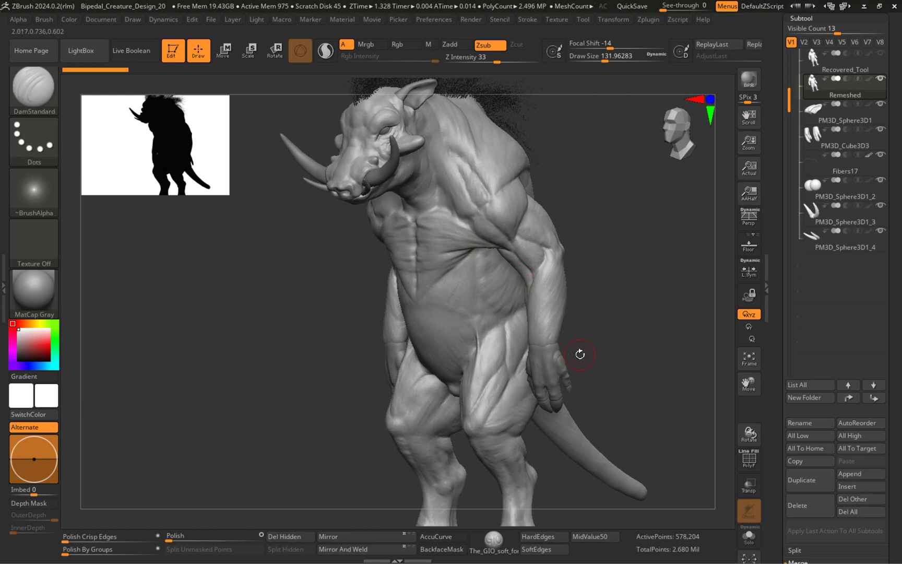
# Step: Isolate the body, hands and ears subtools in turn with Solo mode to inspect each separate part
pyautogui.click(748, 535)
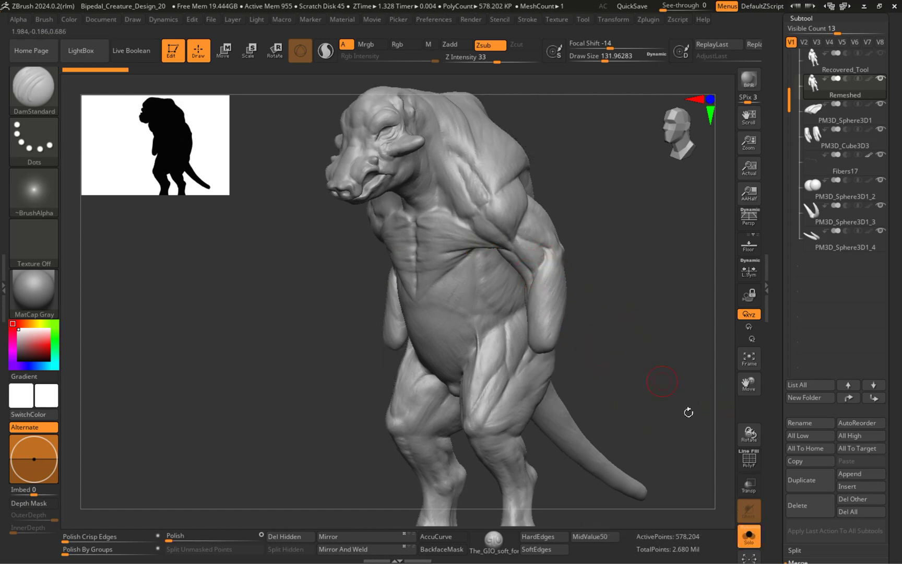
pyautogui.click(749, 535)
pyautogui.keyDown('alt'); pyautogui.click(555, 378); pyautogui.keyUp('alt')
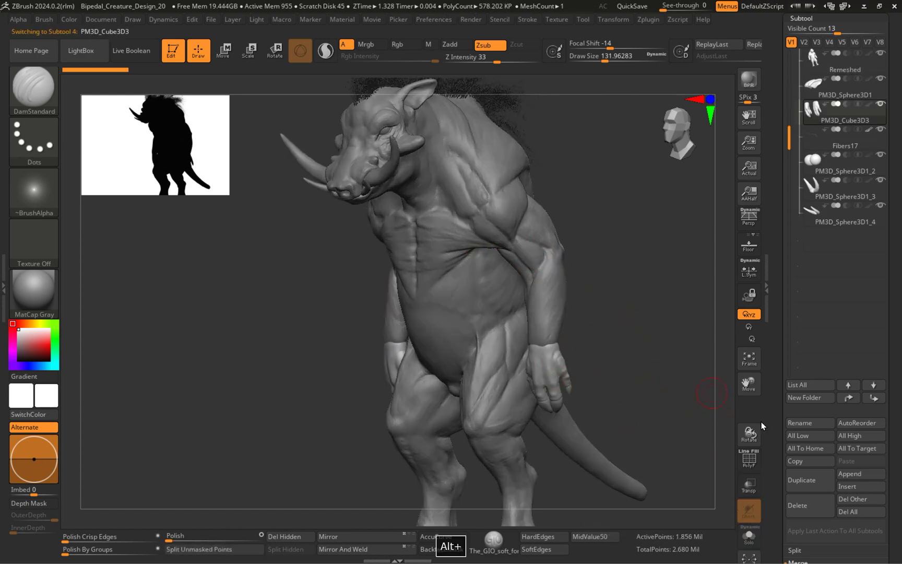
pyautogui.click(748, 535)
pyautogui.click(748, 535)
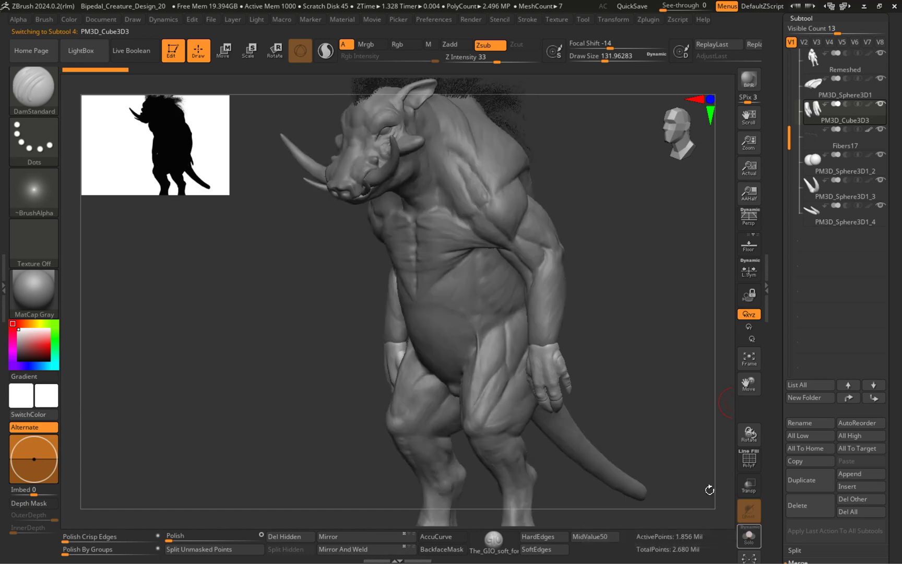
pyautogui.keyDown('alt'); pyautogui.click(406, 98); pyautogui.keyUp('alt')
pyautogui.click(749, 535)
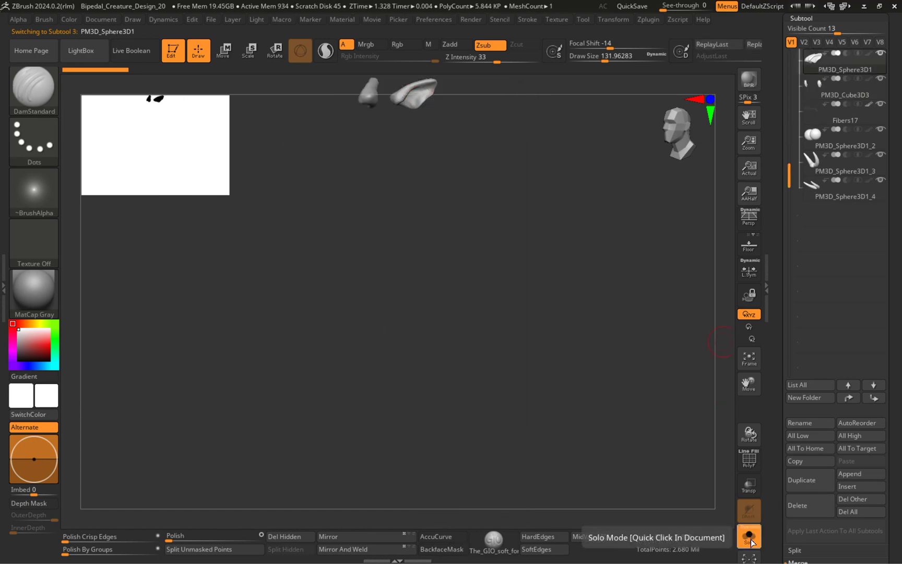
pyautogui.click(749, 535)
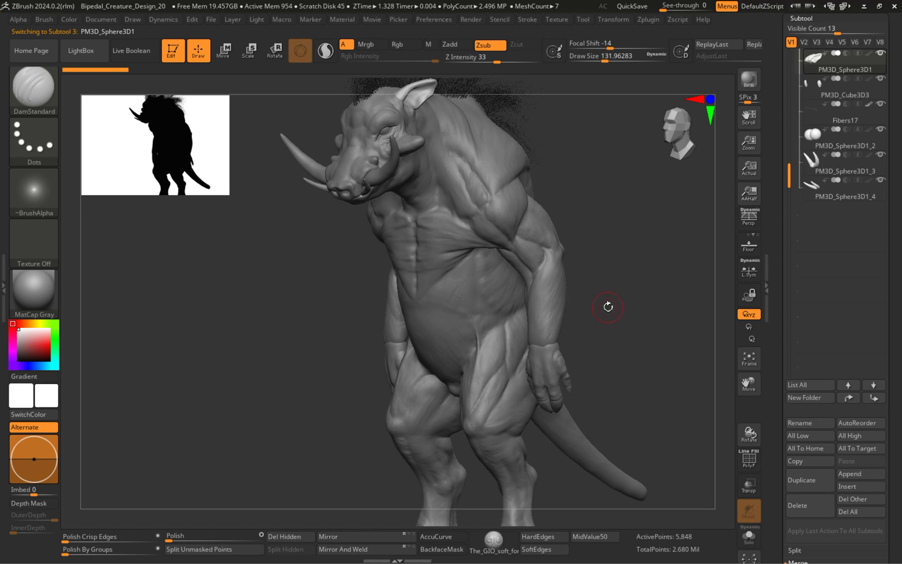
# Step: Make the Remeshed body the active subtool and review the full figure from several angles
pyautogui.moveTo(613, 284); pyautogui.dragTo(586, 294)
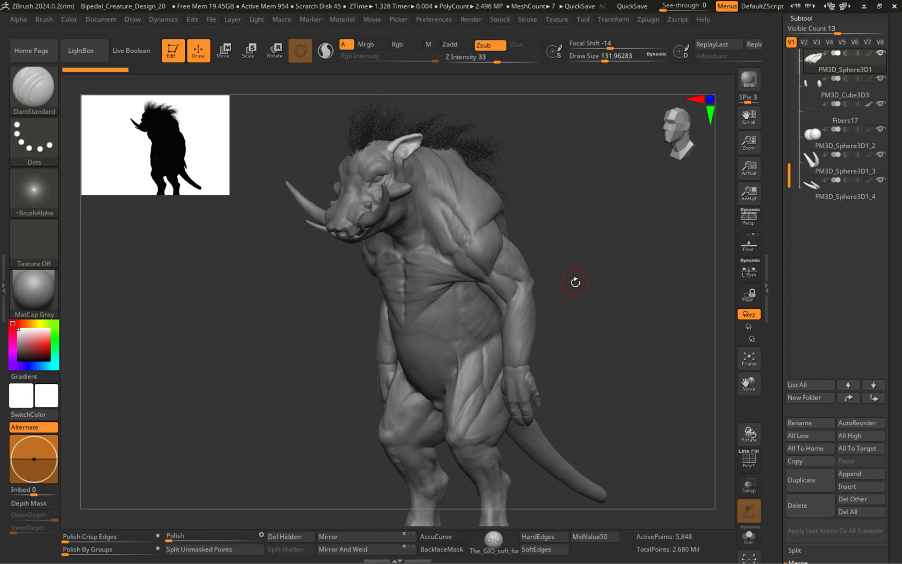
pyautogui.keyDown('alt'); pyautogui.click(480, 300); pyautogui.keyUp('alt')
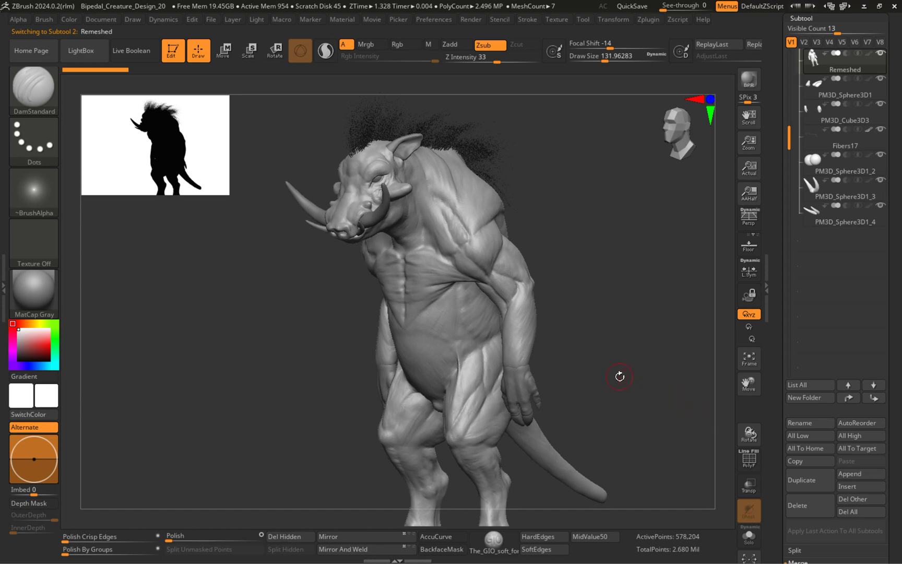
pyautogui.moveTo(619, 374)
pyautogui.mouseDown()
pyautogui.moveTo(589, 374)
pyautogui.moveTo(614, 380)
pyautogui.mouseUp()
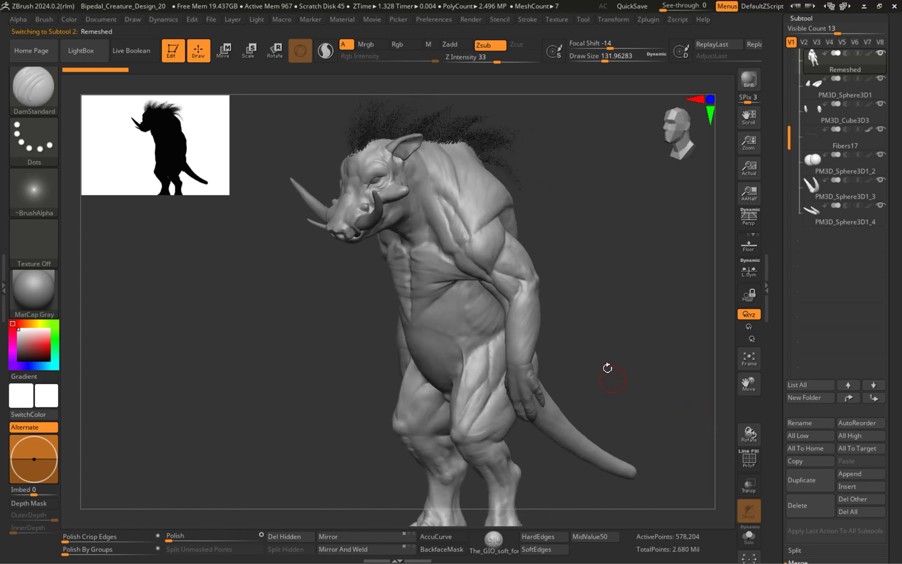
pyautogui.moveTo(595, 296); pyautogui.dragTo(606, 280)
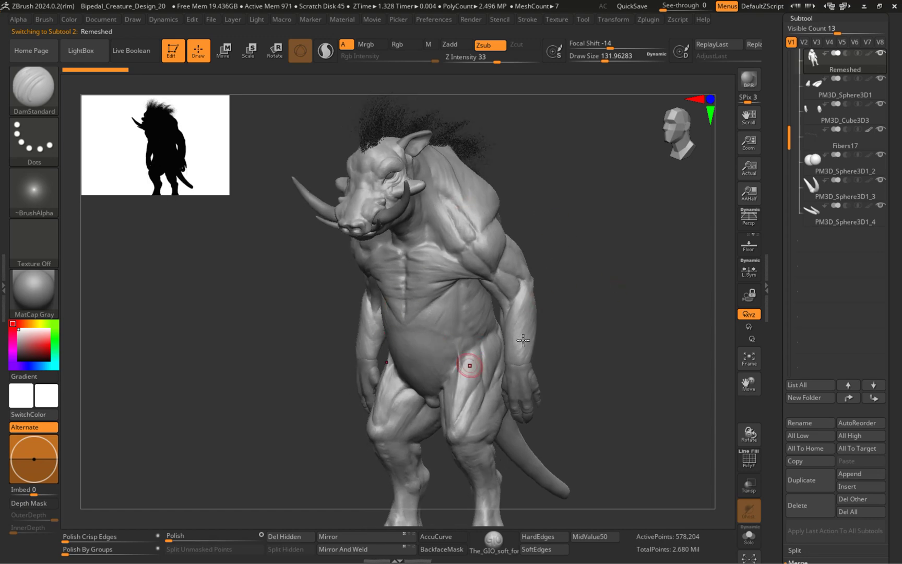
pyautogui.moveTo(595, 340); pyautogui.dragTo(582, 338)
pyautogui.keyDown('alt'); pyautogui.moveTo(647, 306); pyautogui.dragTo(576, 300); pyautogui.keyUp('alt')
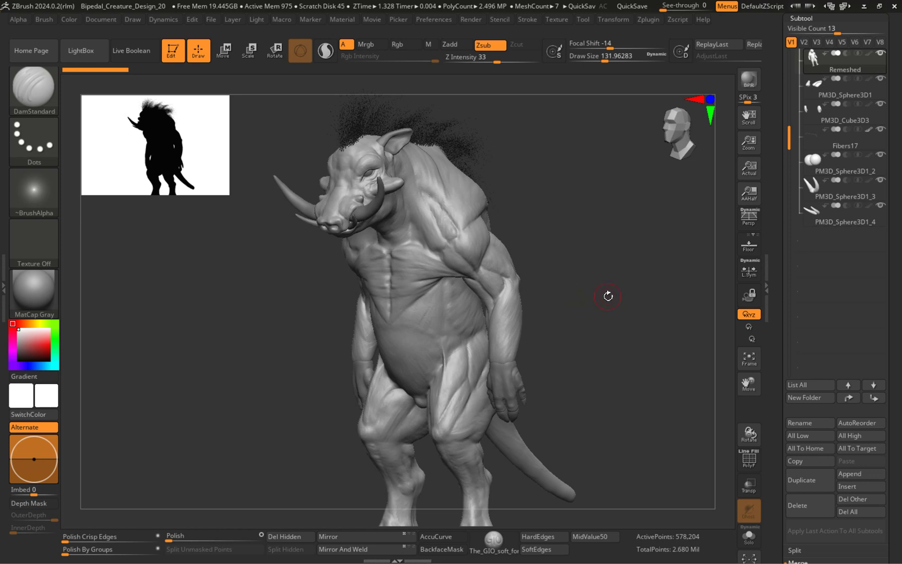
pyautogui.moveTo(610, 298)
pyautogui.mouseDown()
pyautogui.moveTo(602, 336)
pyautogui.moveTo(568, 318)
pyautogui.moveTo(559, 323)
pyautogui.moveTo(556, 306)
pyautogui.moveTo(587, 327)
pyautogui.mouseUp()
pyautogui.rightClick(587, 328)
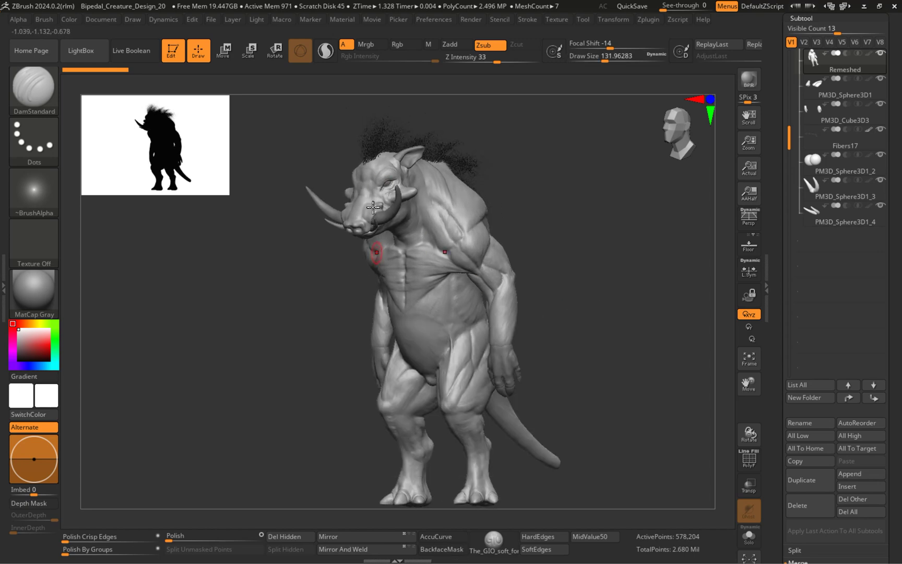
# Step: Examine the creature's face, tusks, neck and shoulder up close
pyautogui.moveTo(321, 221)
pyautogui.keyDown('alt'); pyautogui.mouseDown()
pyautogui.moveTo(543, 262)
pyautogui.moveTo(368, 253)
pyautogui.moveTo(316, 225)
pyautogui.mouseUp(); pyautogui.keyUp('alt')
pyautogui.keyDown('alt'); pyautogui.moveTo(500, 204); pyautogui.dragTo(355, 308); pyautogui.keyUp('alt')
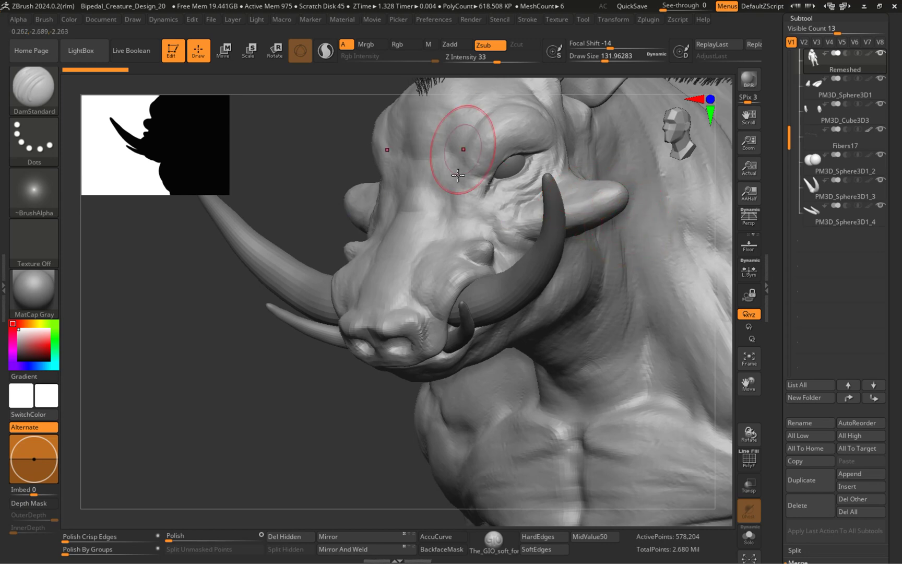
pyautogui.keyDown('alt'); pyautogui.moveTo(610, 200); pyautogui.dragTo(548, 234, button='right'); pyautogui.keyUp('alt')
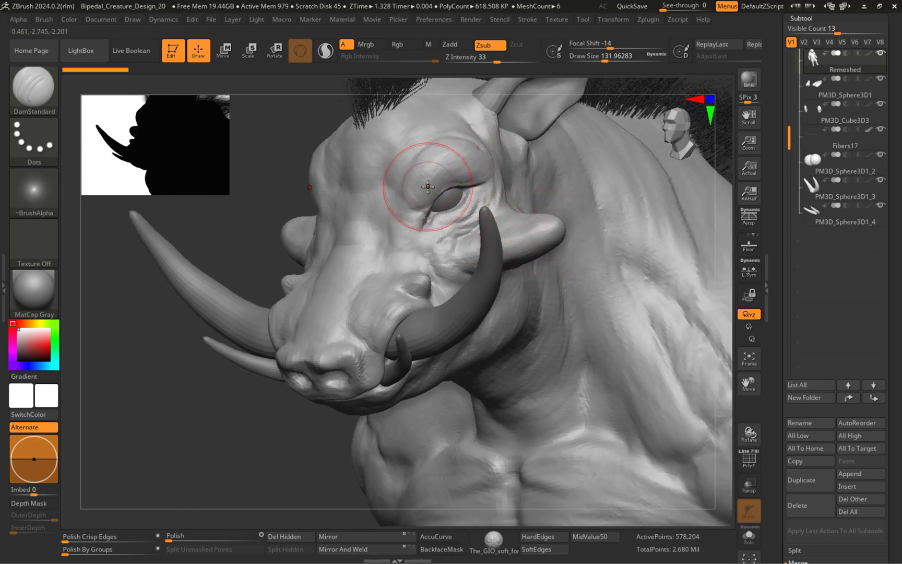
pyautogui.keyDown('alt'); pyautogui.moveTo(453, 318); pyautogui.dragTo(488, 299, button='right'); pyautogui.keyUp('alt')
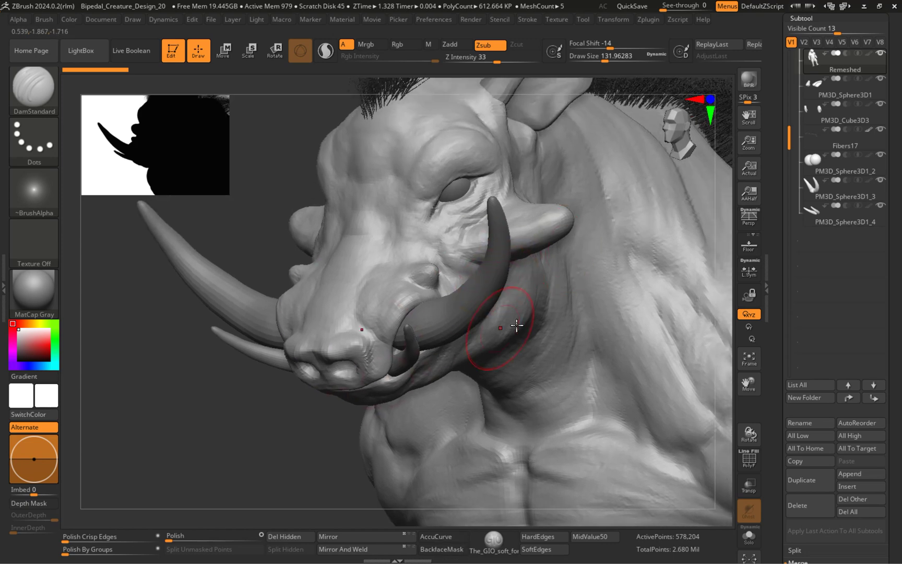
pyautogui.keyDown('alt'); pyautogui.moveTo(539, 282); pyautogui.dragTo(625, 246, button='right'); pyautogui.keyUp('alt')
# Step: Inspect the body, ears and hands entries in the subtool list
pyautogui.click(859, 166)
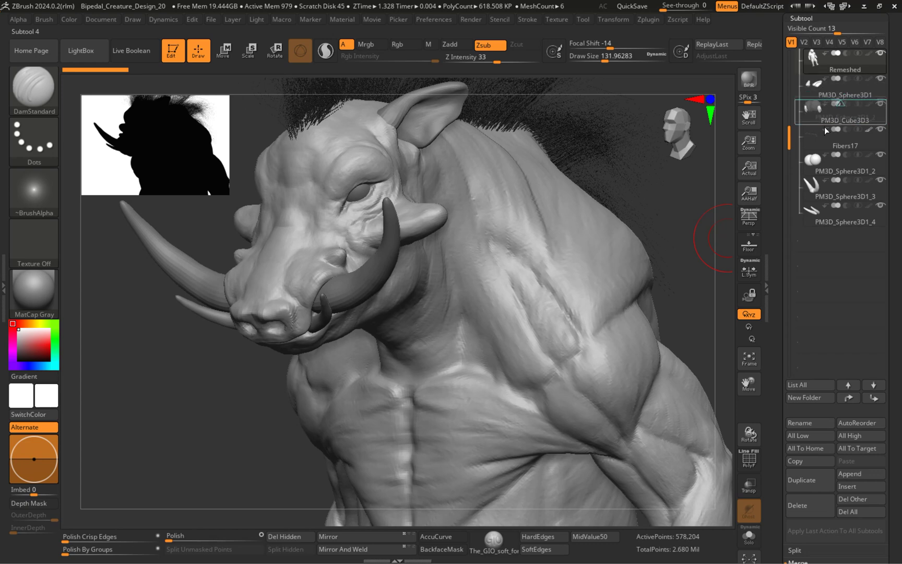
pyautogui.moveTo(790, 137); pyautogui.dragTo(793, 83)
pyautogui.moveTo(832, 119)
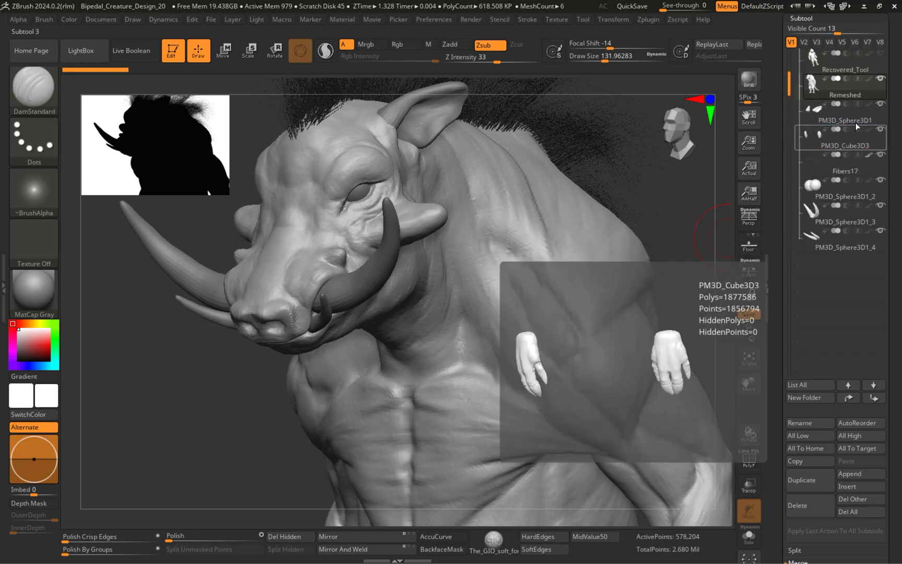
pyautogui.moveTo(834, 145)
pyautogui.click(832, 96)
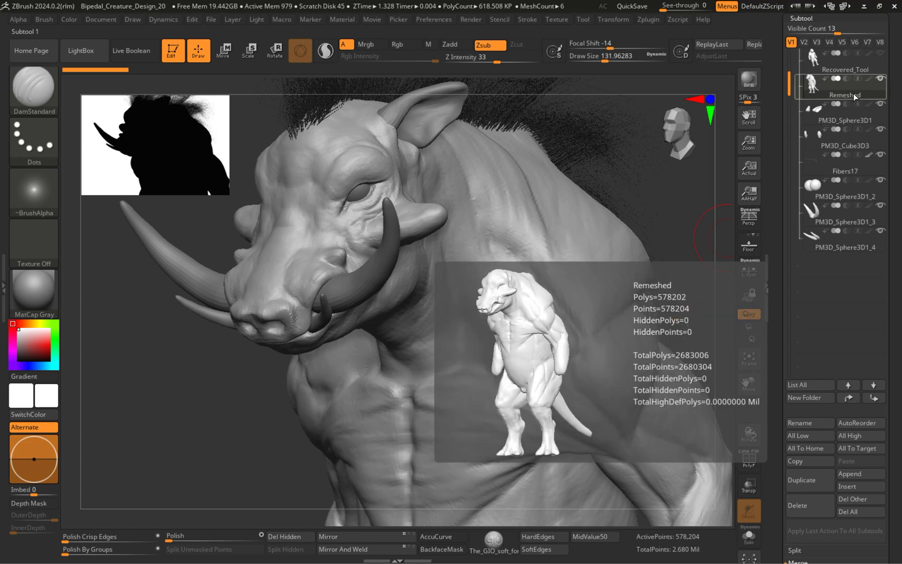
# Step: Hide the two tusk subtools, the eyes and the Fibers17 mane, keeping only body, ears and hands visible
pyautogui.keyDown('alt'); pyautogui.moveTo(554, 202); pyautogui.dragTo(473, 196, button='right'); pyautogui.keyUp('alt')
pyautogui.keyDown('alt'); pyautogui.moveTo(549, 224); pyautogui.dragTo(536, 207, button='right'); pyautogui.keyUp('alt')
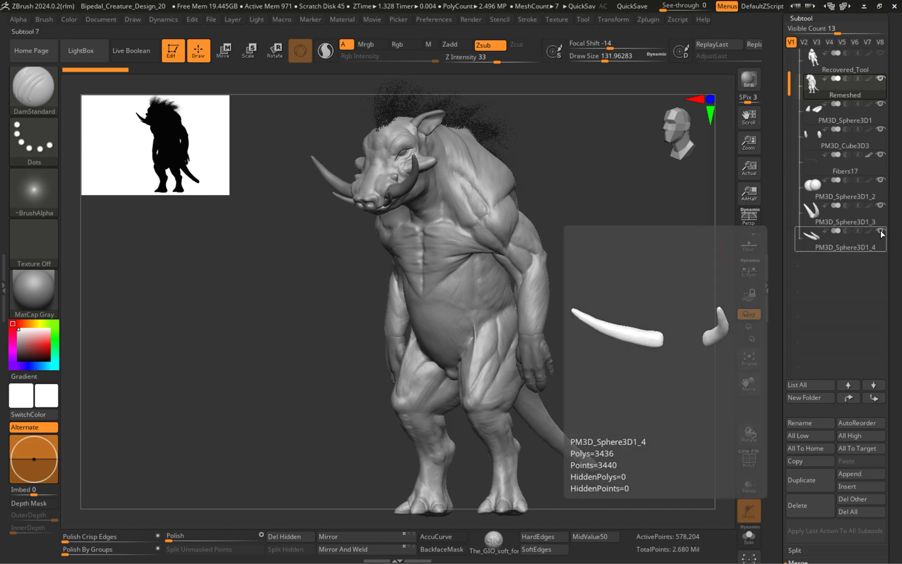
pyautogui.click(881, 205)
pyautogui.click(880, 181)
pyautogui.moveTo(640, 221); pyautogui.dragTo(554, 197, button='right')
pyautogui.click(881, 155)
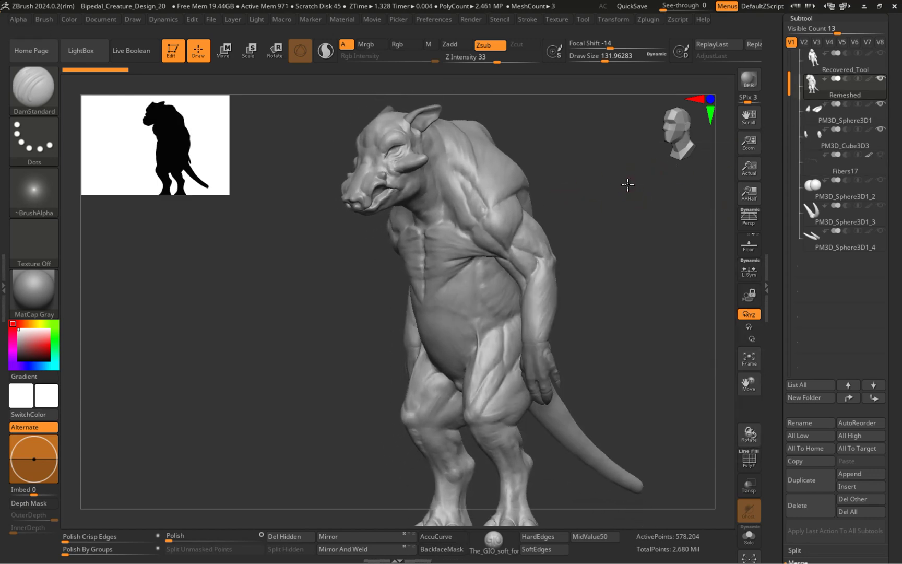
# Step: Set the subtool list's visible count to 8 and merge the ears subtool into the Remeshed body with MergeDown
pyautogui.moveTo(856, 97)
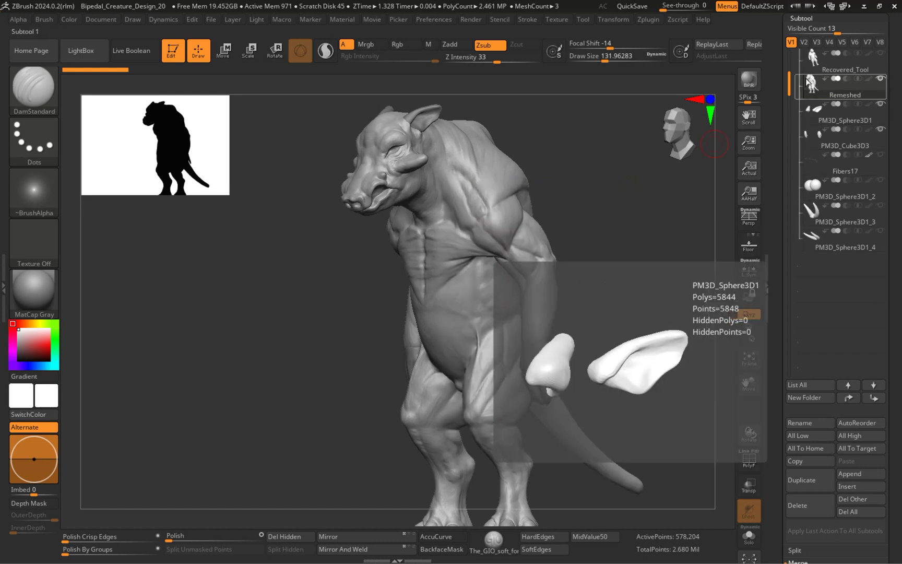
pyautogui.moveTo(835, 30); pyautogui.dragTo(817, 33)
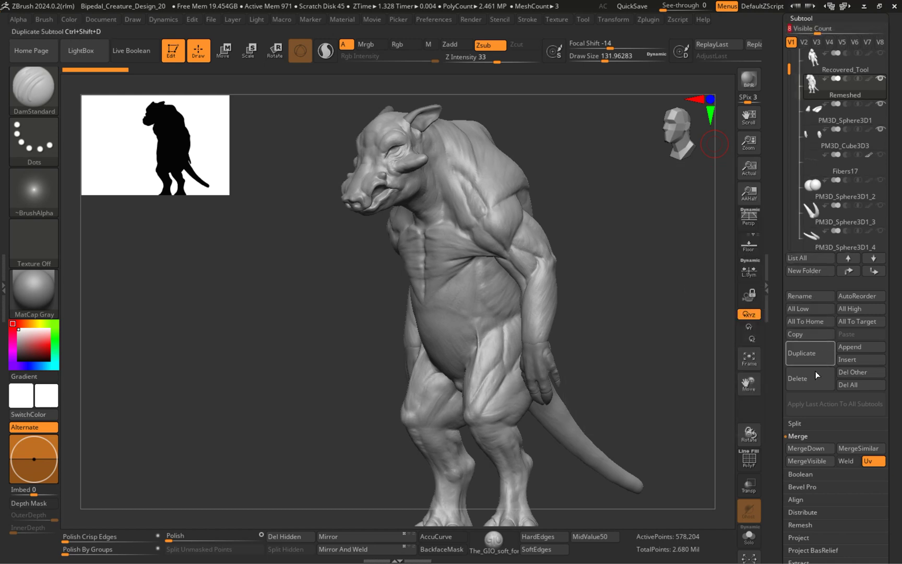
pyautogui.scroll(-3, 818, 350)
pyautogui.click(803, 322)
pyautogui.click(828, 322)
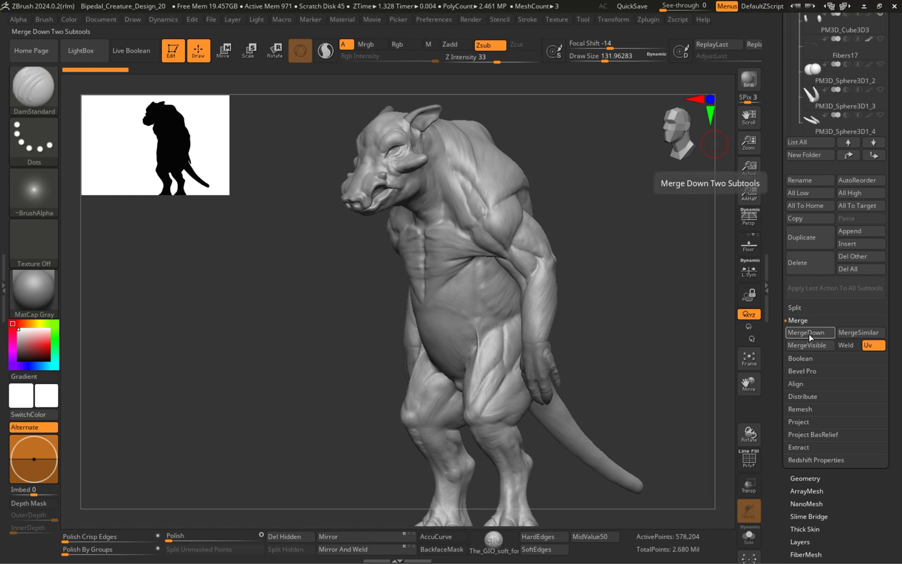
pyautogui.click(808, 334)
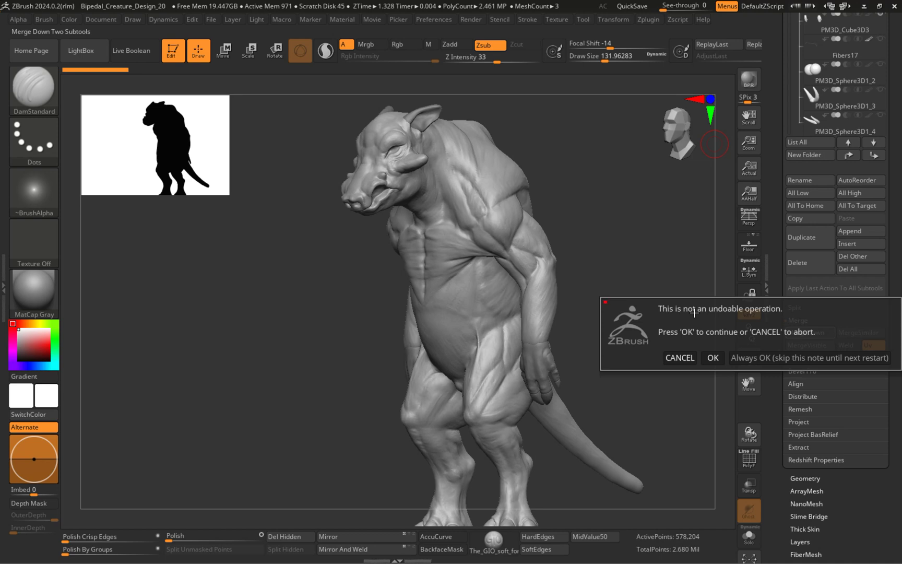
pyautogui.click(713, 359)
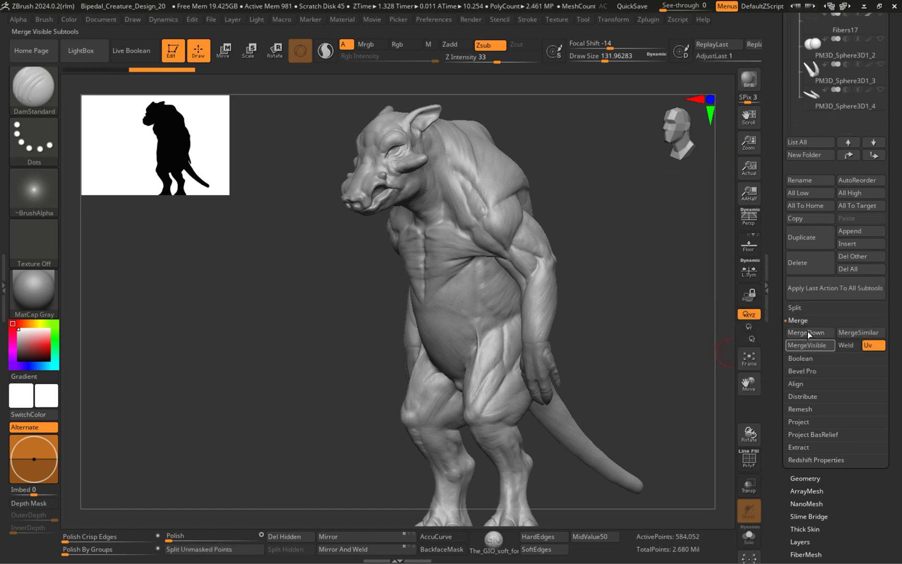
# Step: Merge the PM3D_Cube3D3 hands subtool into the Remeshed body with MergeDown
pyautogui.scroll(3, 836, 156)
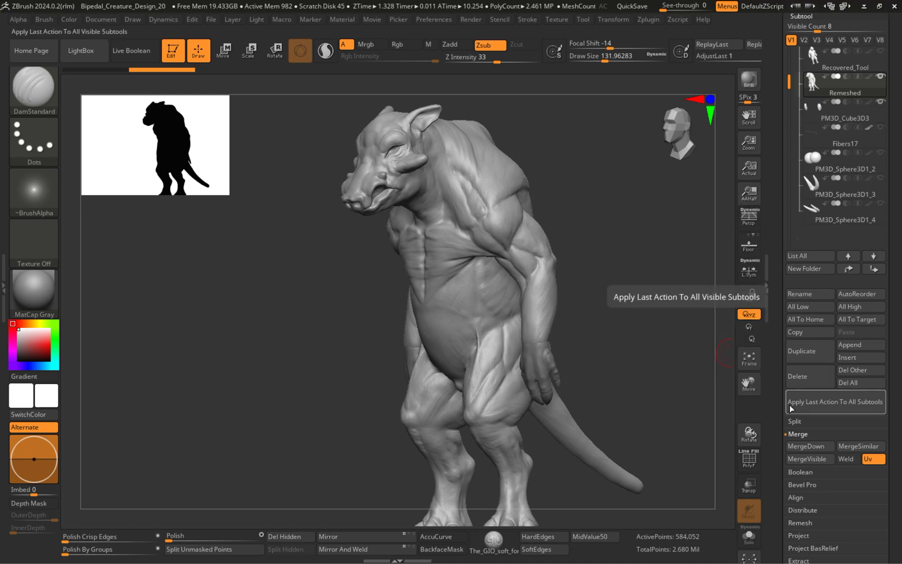
pyautogui.click(806, 447)
pyautogui.click(714, 471)
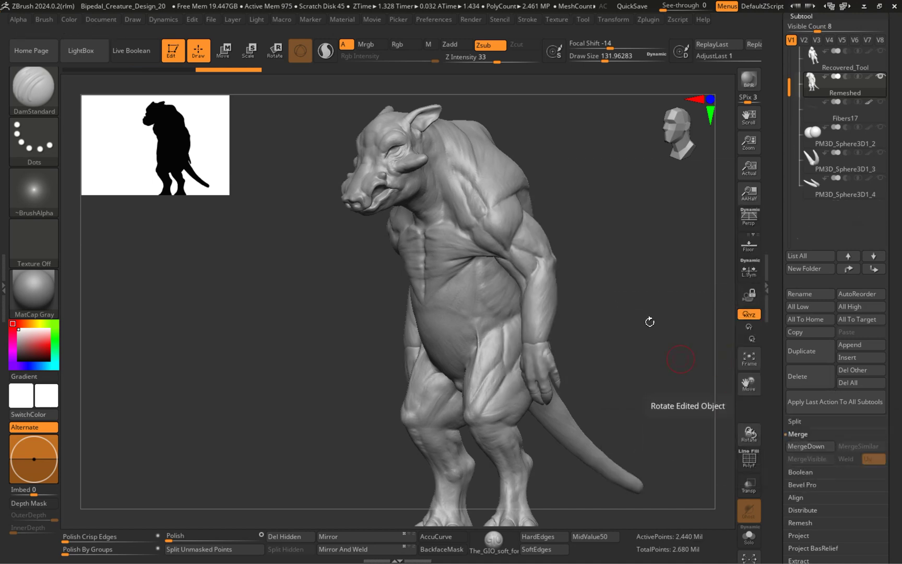
# Step: Examine the merged mesh with and without the polyframe, closing in on the seam between forearm and hand
pyautogui.moveTo(691, 223); pyautogui.dragTo(711, 192)
pyautogui.moveTo(639, 280); pyautogui.dragTo(648, 371)
pyautogui.hotkey('shift', 'f')
pyautogui.keyDown('alt'); pyautogui.moveTo(613, 383); pyautogui.dragTo(621, 328, button='right'); pyautogui.keyUp('alt')
pyautogui.keyDown('alt'); pyautogui.moveTo(533, 288); pyautogui.dragTo(807, 319, button='right'); pyautogui.keyUp('alt')
pyautogui.keyDown('alt'); pyautogui.moveTo(536, 240); pyautogui.dragTo(298, 292, button='right'); pyautogui.keyUp('alt')
pyautogui.keyDown('alt'); pyautogui.moveTo(596, 277); pyautogui.dragTo(455, 290, button='right'); pyautogui.keyUp('alt')
pyautogui.keyDown('alt'); pyautogui.moveTo(607, 369); pyautogui.dragTo(345, 340, button='right'); pyautogui.keyUp('alt')
pyautogui.keyDown('alt'); pyautogui.moveTo(572, 420); pyautogui.dragTo(357, 78, button='right'); pyautogui.keyUp('alt')
pyautogui.moveTo(624, 413)
pyautogui.keyDown('alt'); pyautogui.mouseDown(button='right')
pyautogui.moveTo(604, 394)
pyautogui.moveTo(605, 377)
pyautogui.moveTo(502, 314)
pyautogui.moveTo(483, 251)
pyautogui.mouseUp(button='right'); pyautogui.keyUp('alt')
pyautogui.rightClick(482, 249)
pyautogui.moveTo(481, 236); pyautogui.dragTo(463, 236)
pyautogui.moveTo(462, 206); pyautogui.dragTo(600, 300, button='right')
pyautogui.hotkey('shift', 'f')
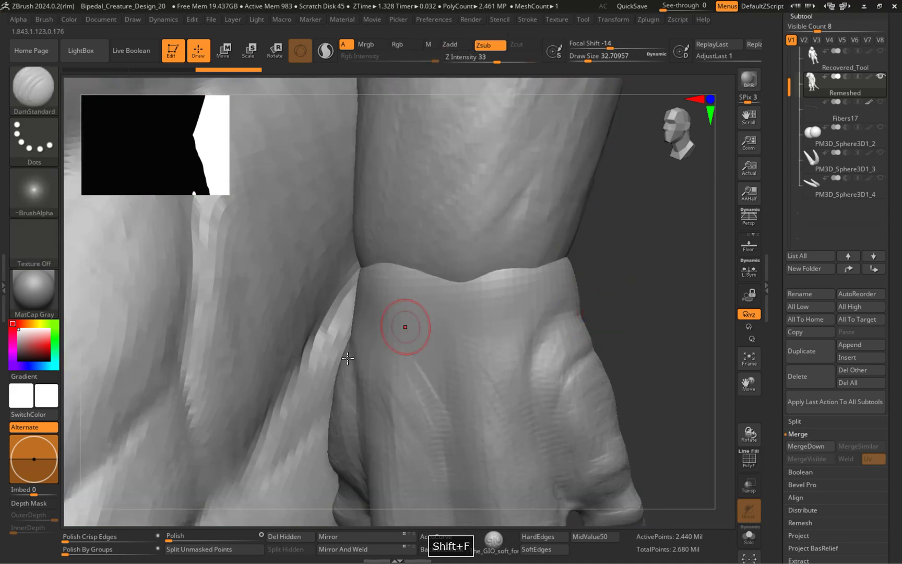
# Step: Carve a DamStandard groove at draw size about 44 from the forearm across the wrist seam into the hand, and display the polyframe
pyautogui.press('b')
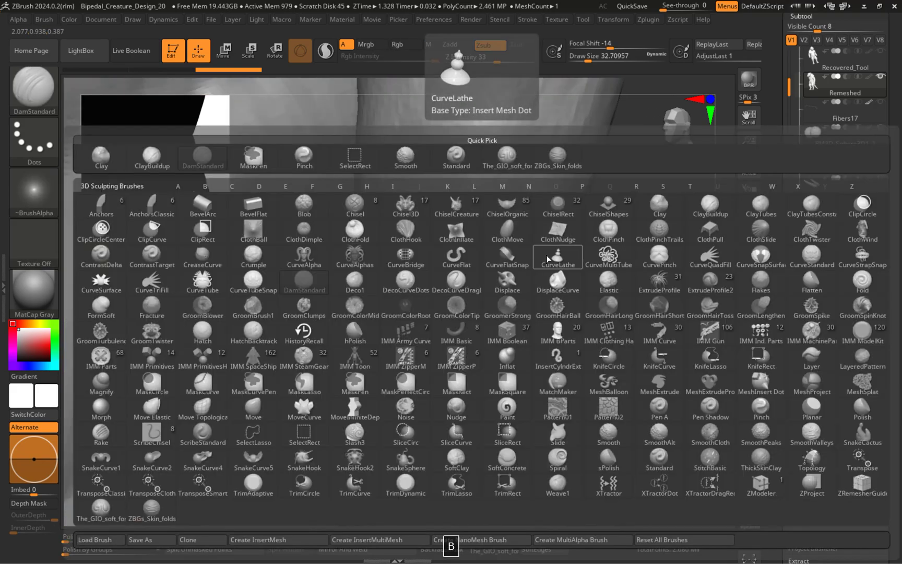
pyautogui.press('Escape')
pyautogui.press('b')
pyautogui.press('d')
pyautogui.press('s')
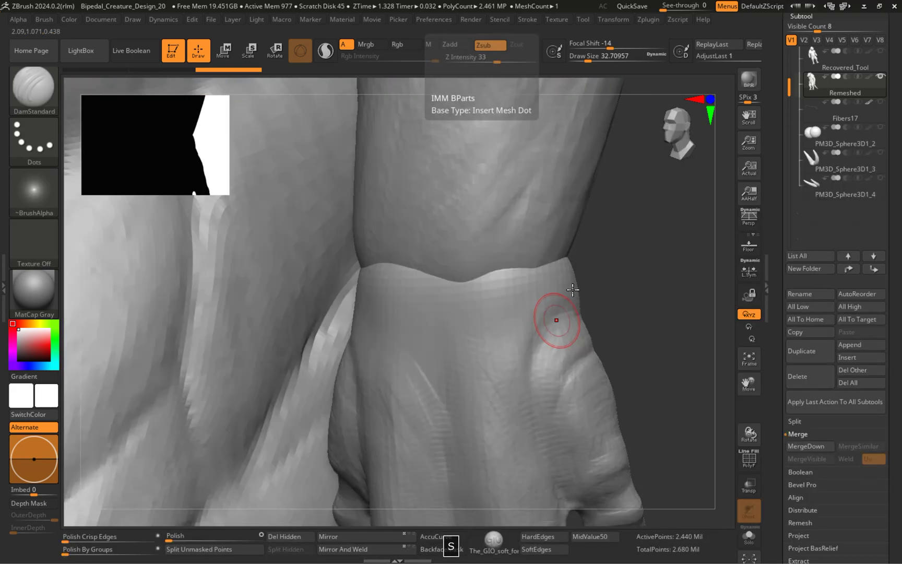
pyautogui.moveTo(487, 226)
pyautogui.keyDown('alt'); pyautogui.mouseDown(button='right')
pyautogui.moveTo(499, 255)
pyautogui.moveTo(502, 237)
pyautogui.mouseUp(button='right'); pyautogui.keyUp('alt')
pyautogui.press('s')
pyautogui.moveTo(491, 191)
pyautogui.mouseDown()
pyautogui.moveTo(498, 192)
pyautogui.moveTo(472, 232)
pyautogui.moveTo(476, 334)
pyautogui.moveTo(427, 365)
pyautogui.moveTo(412, 312)
pyautogui.mouseUp()
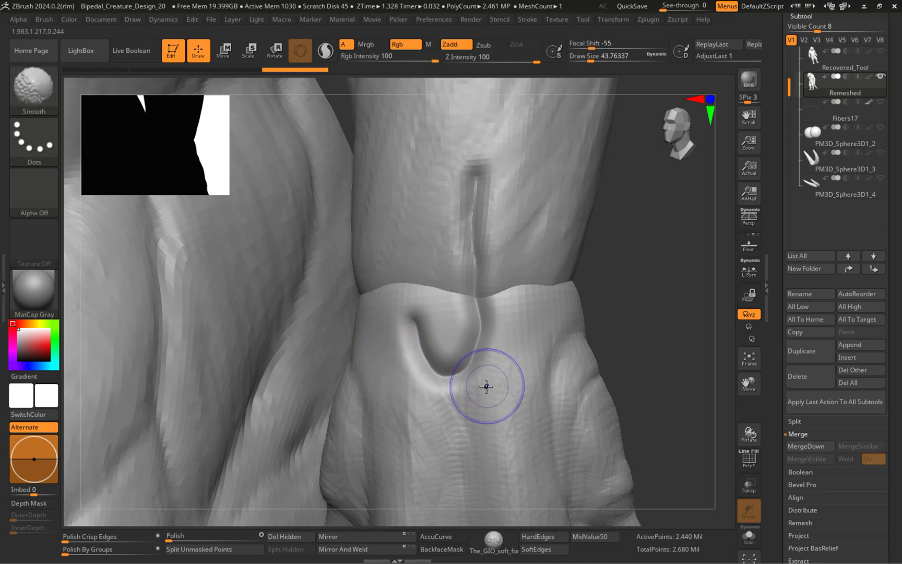
pyautogui.hotkey('shift', 'f')
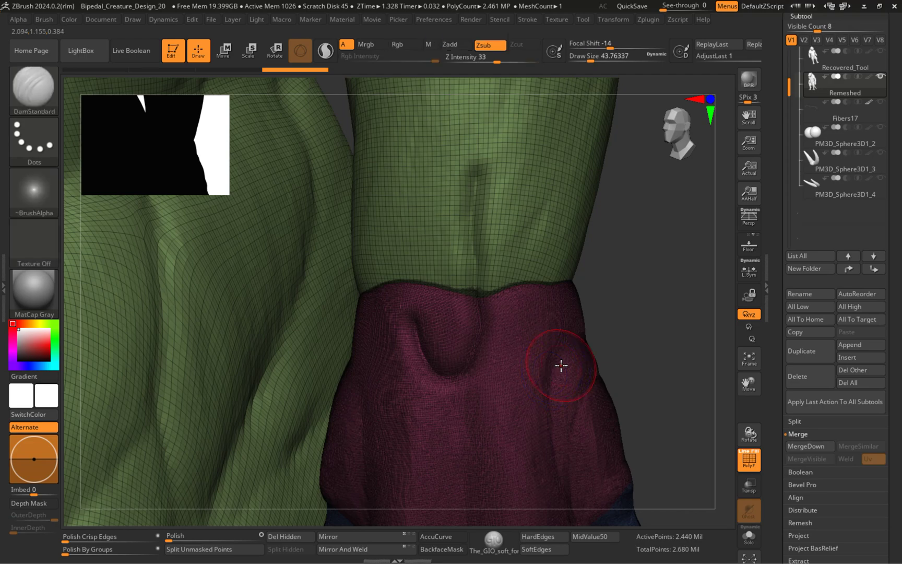
# Step: Carve a horizontal DamStandard groove across the forearm just above the wrist seam, with the polyframe hidden
pyautogui.hotkey('shift', 'f')
pyautogui.hotkey('shift', 'f')
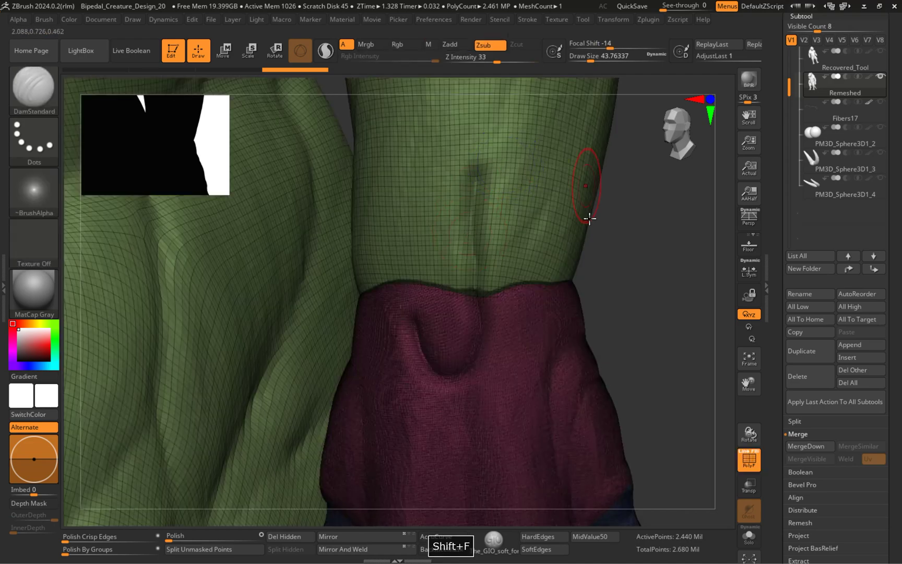
pyautogui.hotkey('shift', 'f')
pyautogui.moveTo(394, 215); pyautogui.dragTo(551, 226)
pyautogui.moveTo(671, 268)
pyautogui.mouseDown()
pyautogui.moveTo(643, 279)
pyautogui.moveTo(559, 261)
pyautogui.mouseUp()
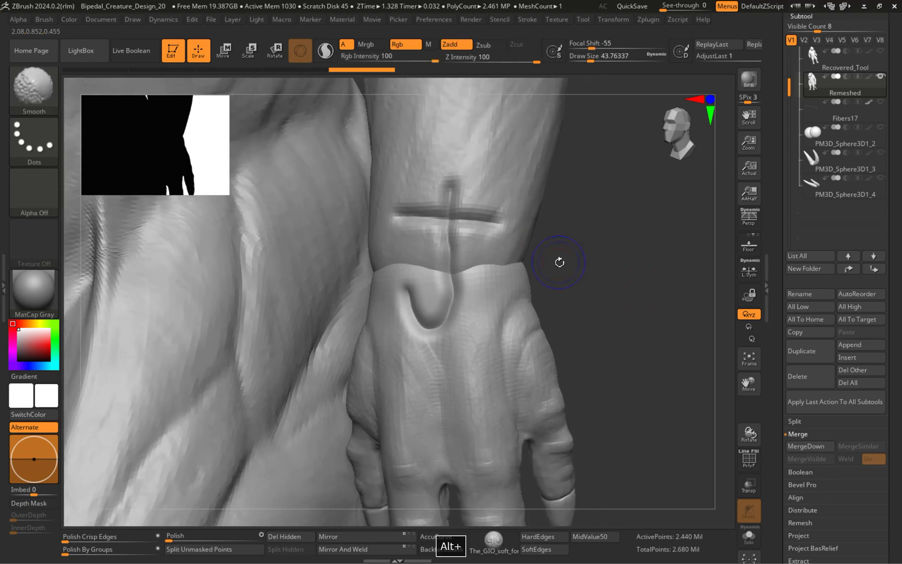
# Step: Examine the carved grooves around the wrist seam with and without the polyframe, from the front and the side
pyautogui.hotkey('shift', 'f')
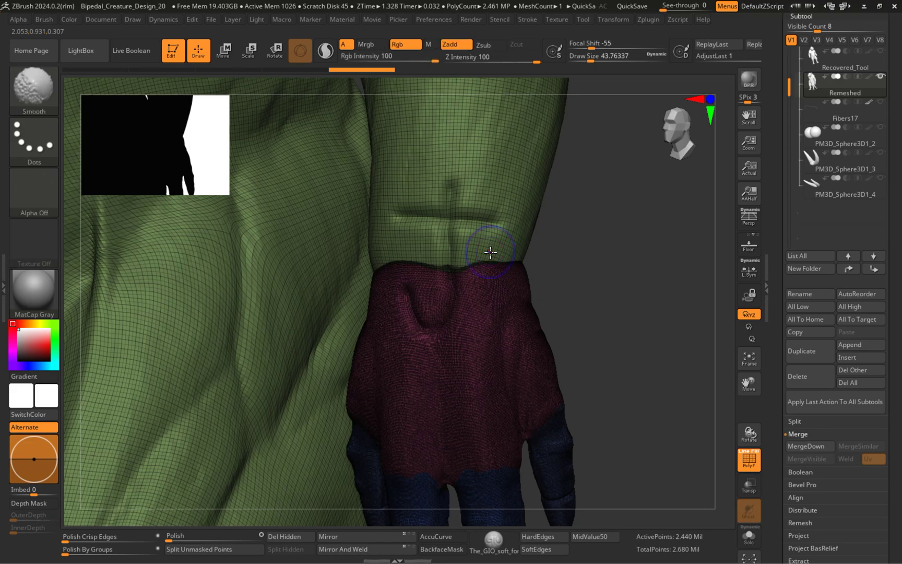
pyautogui.hotkey('shift', 'f')
pyautogui.moveTo(569, 258); pyautogui.dragTo(501, 267, button='right')
pyautogui.keyDown('alt'); pyautogui.moveTo(416, 274); pyautogui.dragTo(456, 268, button='right'); pyautogui.keyUp('alt')
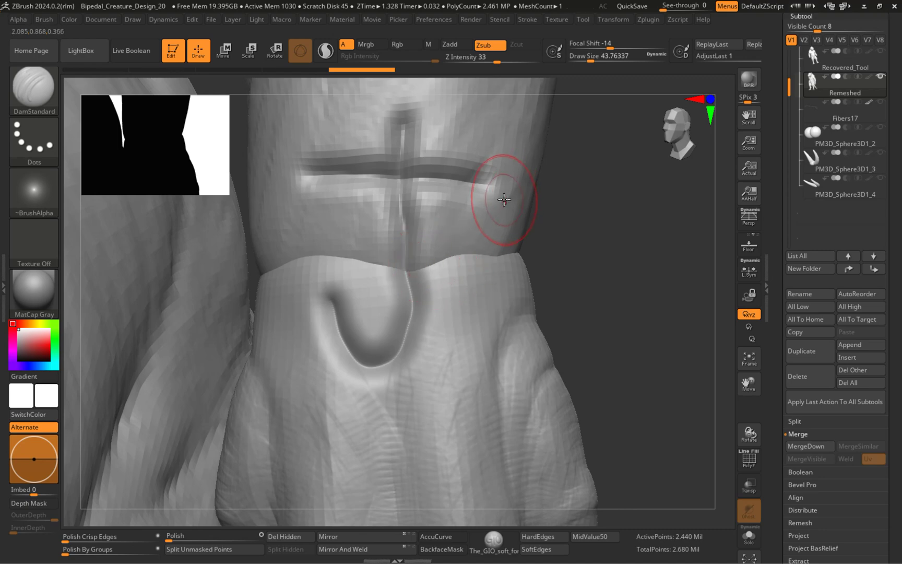
pyautogui.moveTo(513, 234); pyautogui.dragTo(474, 236, button='right')
pyautogui.keyDown('alt'); pyautogui.moveTo(534, 209); pyautogui.dragTo(463, 239, button='right'); pyautogui.keyUp('alt')
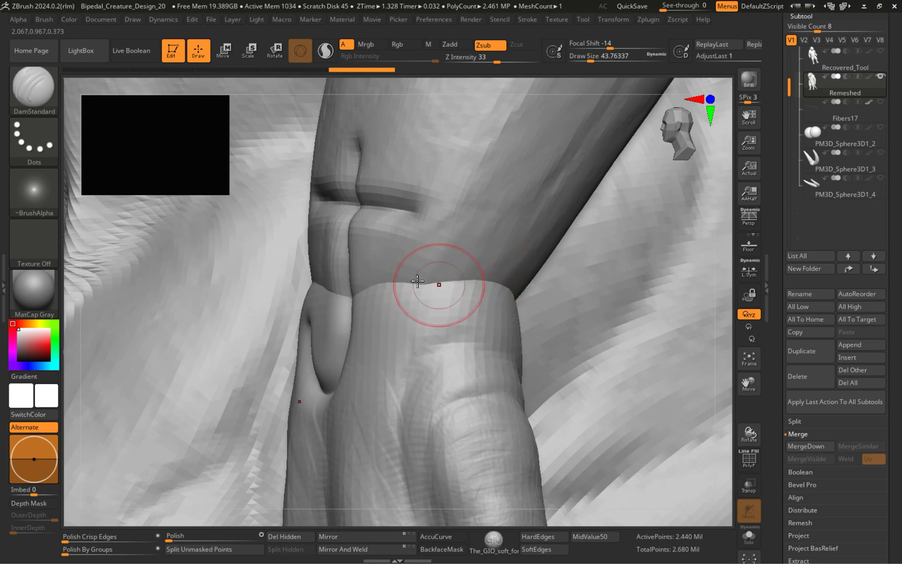
pyautogui.moveTo(454, 287)
pyautogui.mouseDown(button='right')
pyautogui.moveTo(490, 287)
pyautogui.moveTo(261, 276)
pyautogui.mouseUp(button='right')
pyautogui.moveTo(387, 257); pyautogui.dragTo(490, 196, button='right')
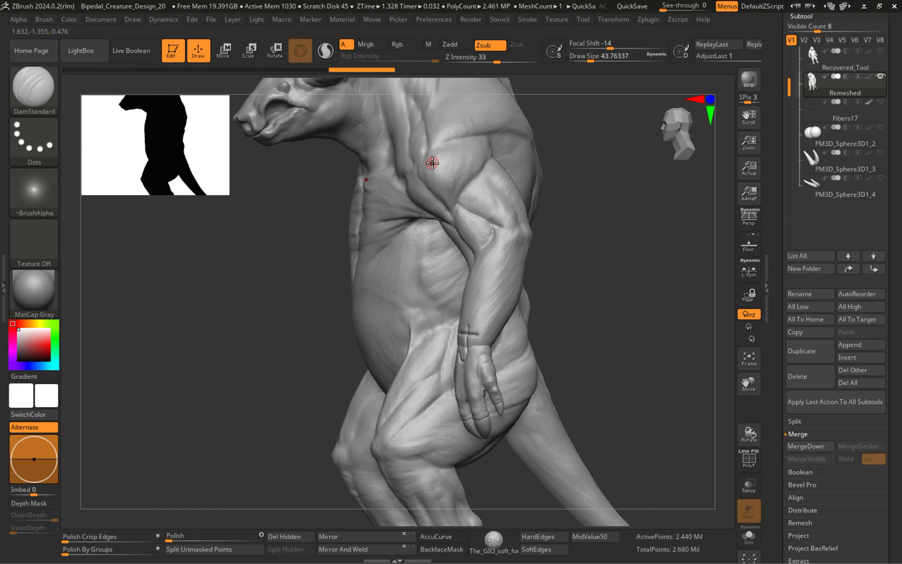
# Step: Duplicate the Remeshed body subtool as a backup and make the original Remeshed subtool active
pyautogui.moveTo(428, 241); pyautogui.dragTo(493, 265, button='right')
pyautogui.moveTo(543, 302); pyautogui.dragTo(551, 207, button='right')
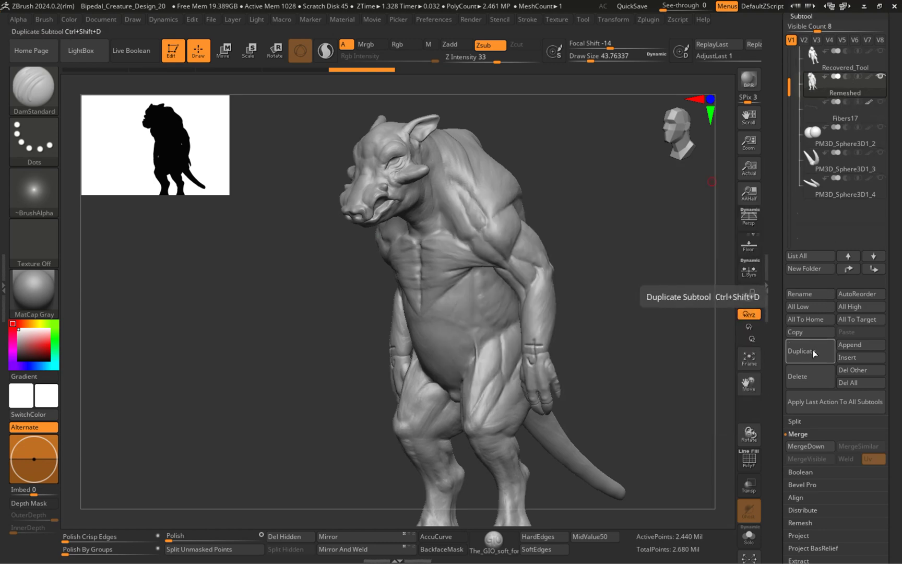
pyautogui.click(813, 350)
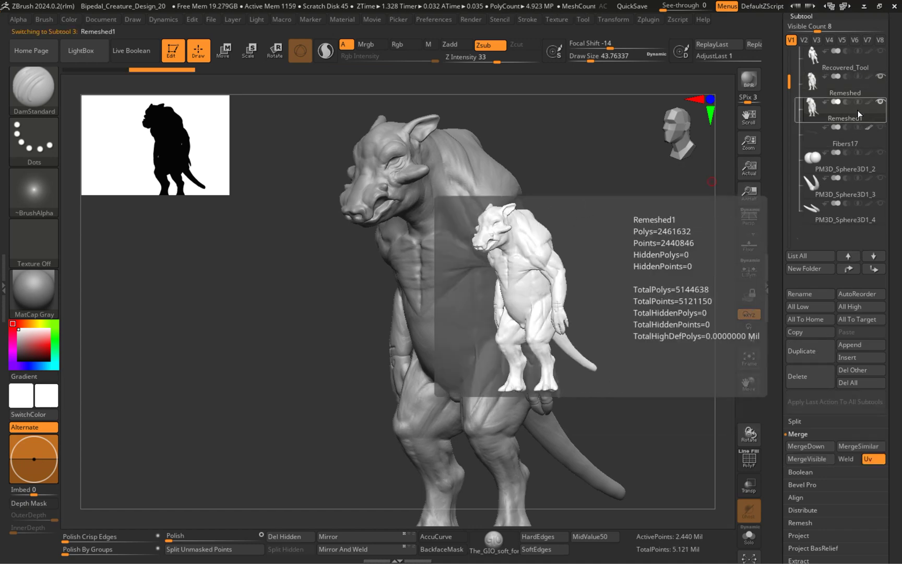
pyautogui.keyDown('alt'); pyautogui.moveTo(399, 210); pyautogui.dragTo(496, 263, button='right'); pyautogui.keyUp('alt')
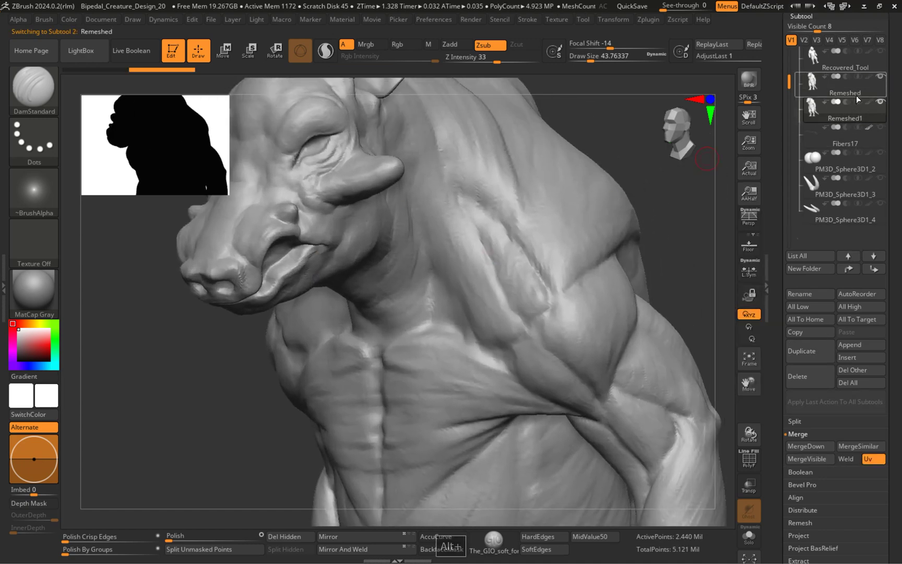
pyautogui.click(857, 97)
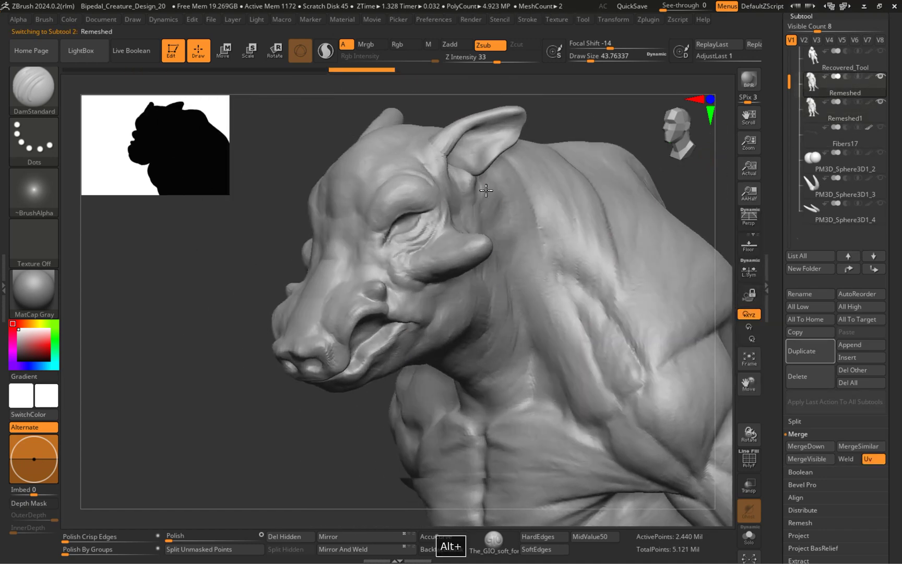
# Step: Examine where the ear meets the head on the Remeshed body, with and without the polyframe
pyautogui.moveTo(486, 191); pyautogui.dragTo(458, 165, button='right')
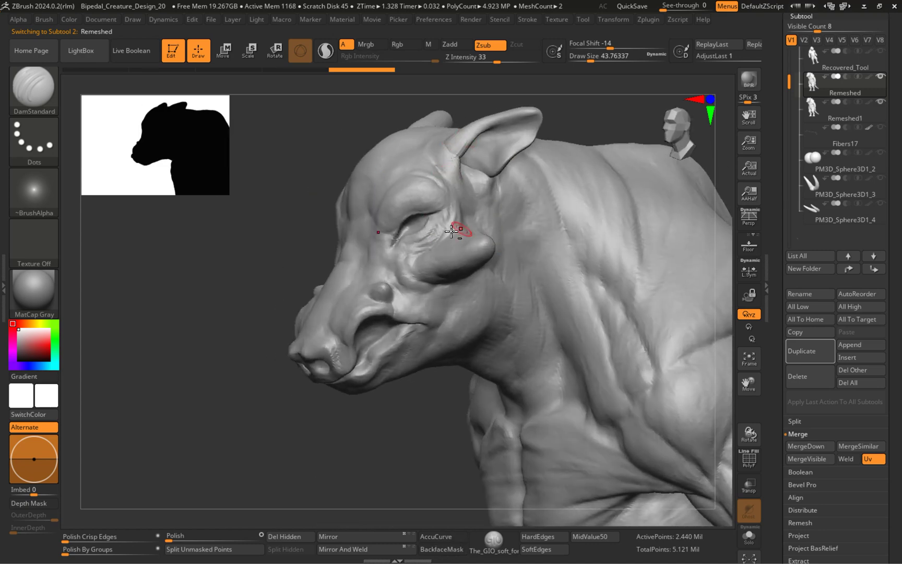
pyautogui.moveTo(459, 197)
pyautogui.keyDown('alt'); pyautogui.mouseDown(button='right')
pyautogui.moveTo(586, 176)
pyautogui.moveTo(568, 262)
pyautogui.mouseUp(button='right'); pyautogui.keyUp('alt')
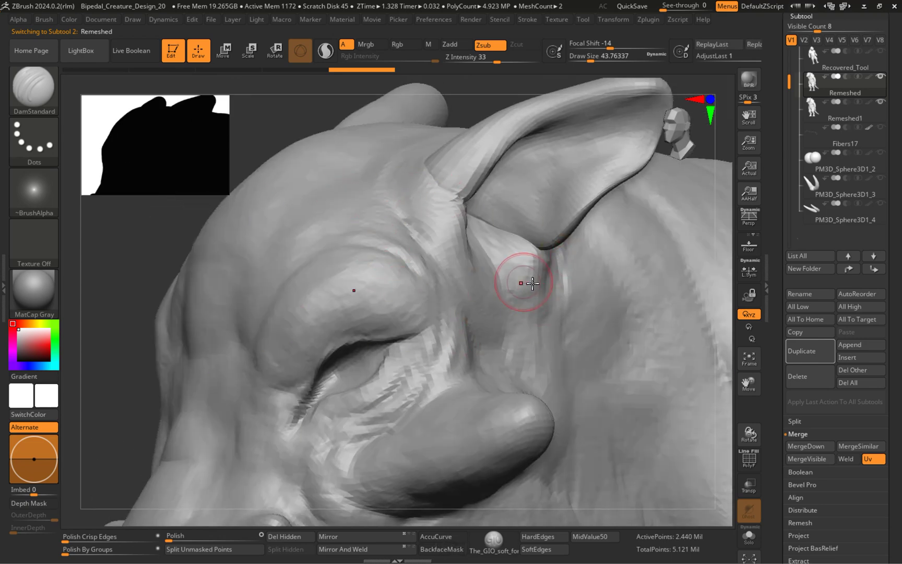
pyautogui.moveTo(583, 303); pyautogui.dragTo(606, 312, button='right')
pyautogui.hotkey('shift', 'f')
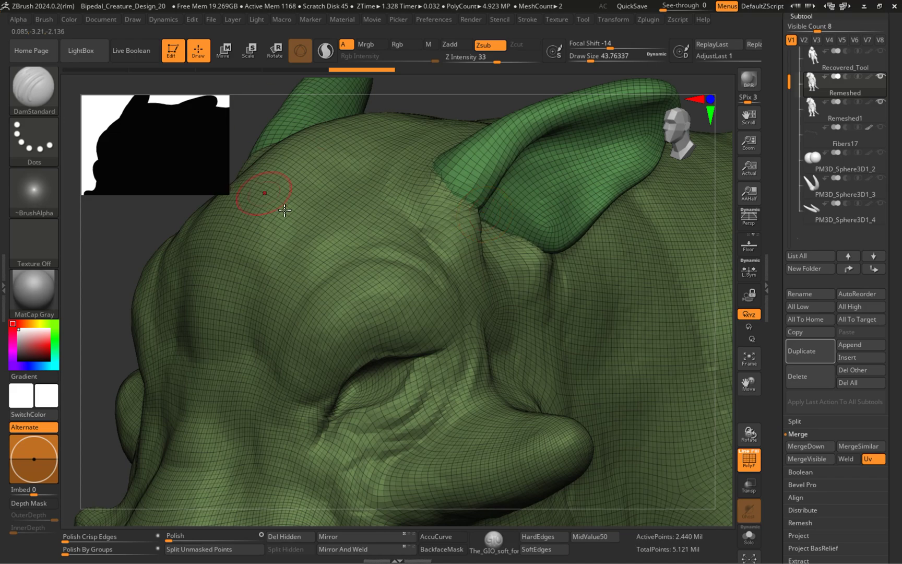
pyautogui.hotkey('shift', 'f')
pyautogui.moveTo(522, 223); pyautogui.dragTo(528, 202, button='right')
# Step: Make the Remeshed1 duplicate active and inspect its head, the crease between the legs and tail, and the hand
pyautogui.click(850, 118)
pyautogui.moveTo(853, 117)
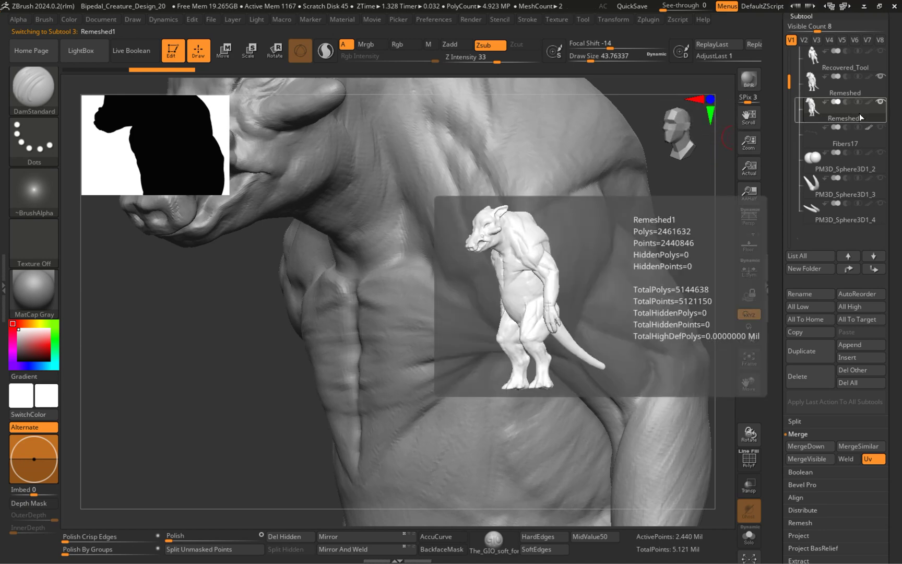
pyautogui.keyDown('alt'); pyautogui.moveTo(448, 174); pyautogui.dragTo(559, 330, button='right'); pyautogui.keyUp('alt')
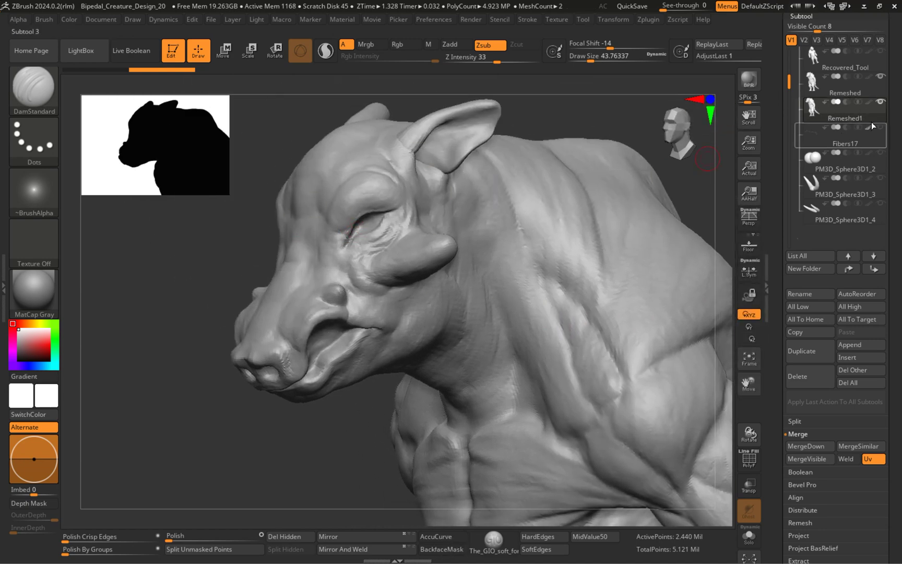
pyautogui.click(832, 118)
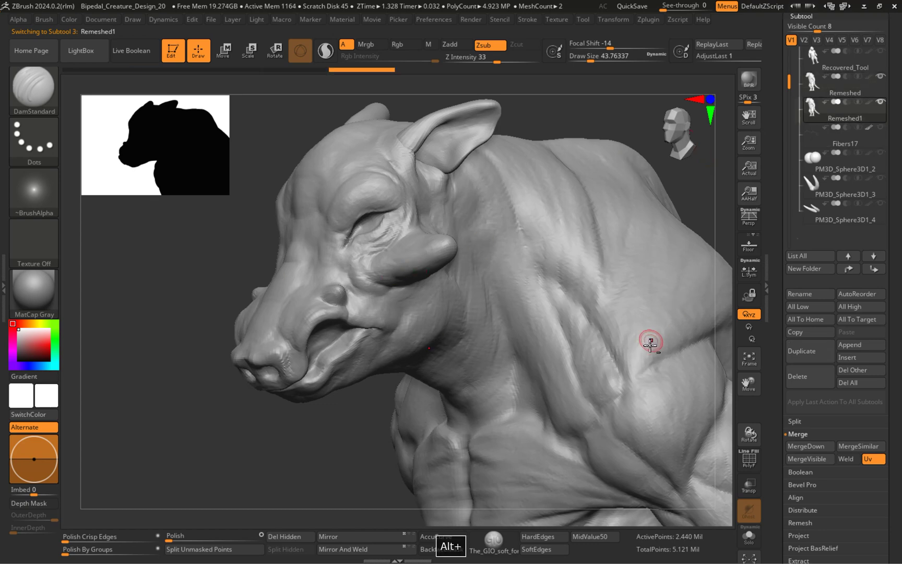
pyautogui.keyDown('alt'); pyautogui.moveTo(654, 329); pyautogui.dragTo(538, 159, button='right'); pyautogui.keyUp('alt')
pyautogui.keyDown('alt'); pyautogui.moveTo(684, 393); pyautogui.dragTo(516, 96, button='right'); pyautogui.keyUp('alt')
pyautogui.moveTo(480, 250)
pyautogui.mouseDown(button='right')
pyautogui.moveTo(538, 245)
pyautogui.moveTo(530, 306)
pyautogui.moveTo(548, 302)
pyautogui.moveTo(488, 209)
pyautogui.moveTo(598, 324)
pyautogui.moveTo(427, 326)
pyautogui.moveTo(416, 274)
pyautogui.moveTo(482, 330)
pyautogui.moveTo(503, 312)
pyautogui.moveTo(442, 329)
pyautogui.moveTo(534, 320)
pyautogui.moveTo(543, 280)
pyautogui.moveTo(586, 296)
pyautogui.moveTo(470, 284)
pyautogui.moveTo(509, 312)
pyautogui.moveTo(554, 268)
pyautogui.moveTo(528, 235)
pyautogui.moveTo(535, 191)
pyautogui.moveTo(519, 301)
pyautogui.moveTo(687, 364)
pyautogui.moveTo(610, 346)
pyautogui.moveTo(618, 348)
pyautogui.moveTo(587, 351)
pyautogui.mouseUp(button='right')
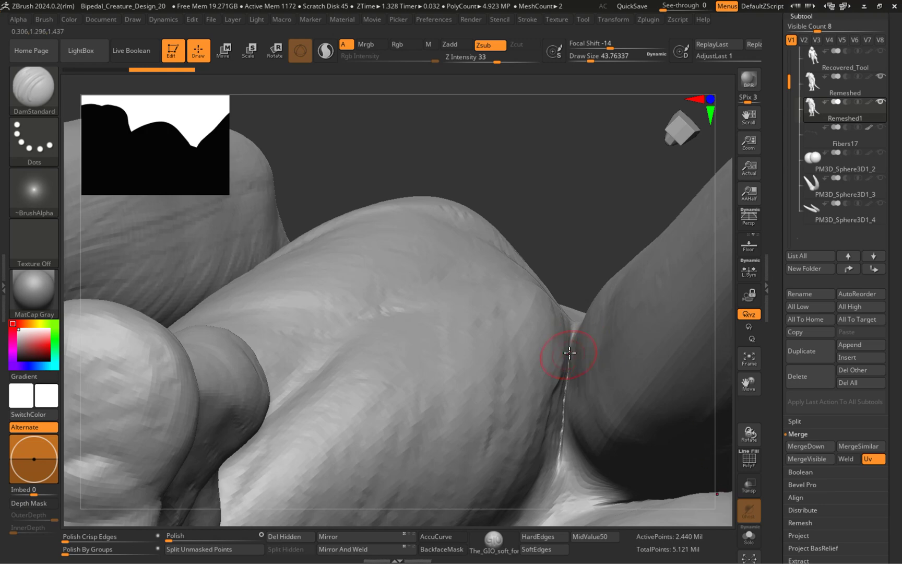
pyautogui.moveTo(568, 346)
pyautogui.mouseDown(button='right')
pyautogui.moveTo(561, 439)
pyautogui.moveTo(596, 392)
pyautogui.moveTo(427, 358)
pyautogui.moveTo(488, 354)
pyautogui.moveTo(509, 409)
pyautogui.moveTo(462, 345)
pyautogui.moveTo(700, 383)
pyautogui.moveTo(542, 365)
pyautogui.moveTo(544, 386)
pyautogui.moveTo(737, 421)
pyautogui.moveTo(595, 361)
pyautogui.moveTo(507, 355)
pyautogui.moveTo(366, 282)
pyautogui.moveTo(528, 322)
pyautogui.moveTo(398, 306)
pyautogui.moveTo(416, 286)
pyautogui.mouseUp(button='right')
pyautogui.rightClick(462, 345)
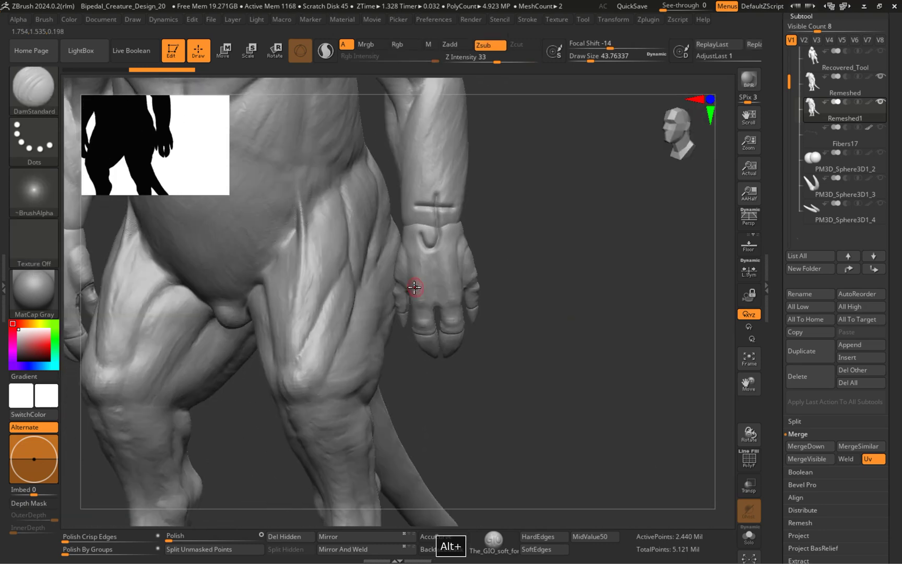
# Step: Open the DynaMesh geometry settings for the Remeshed1 subtool
pyautogui.click(837, 106)
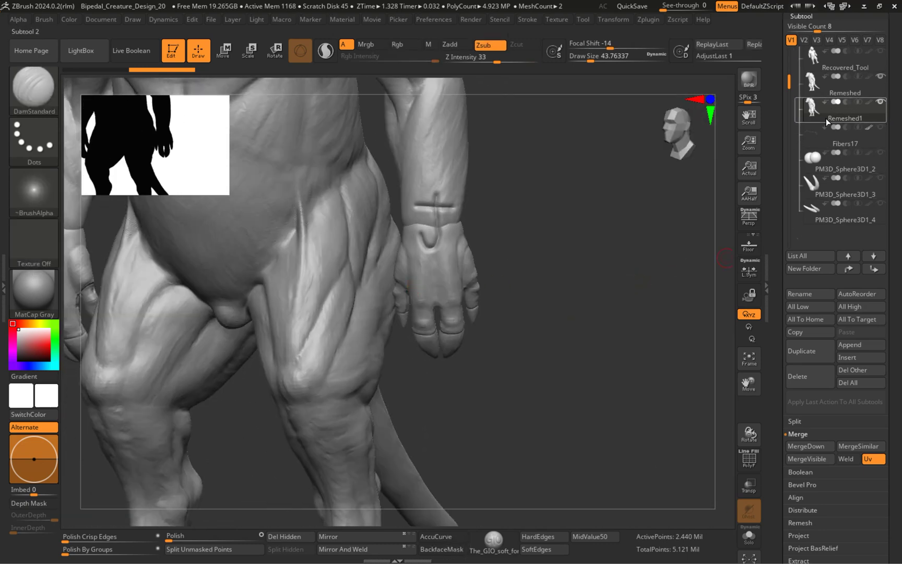
pyautogui.moveTo(865, 220)
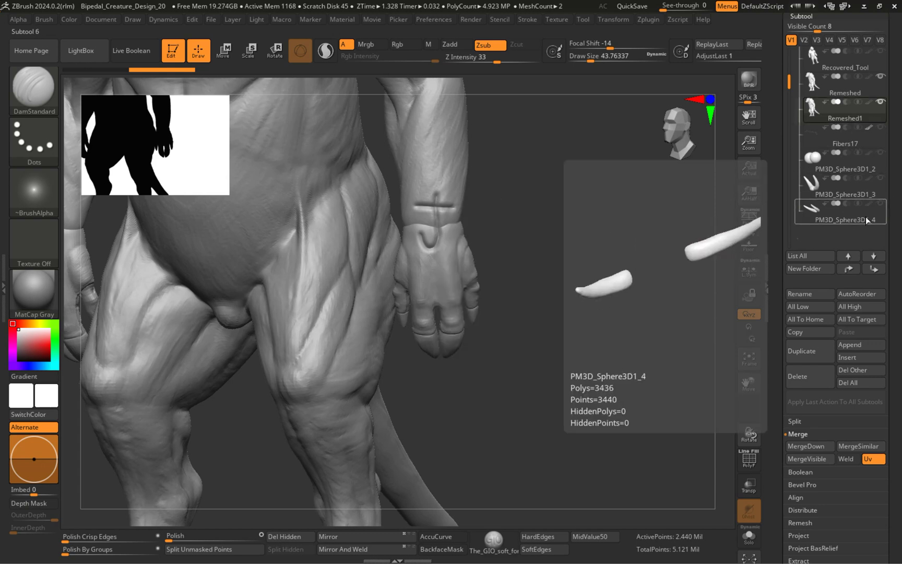
pyautogui.scroll(-8, 877, 156)
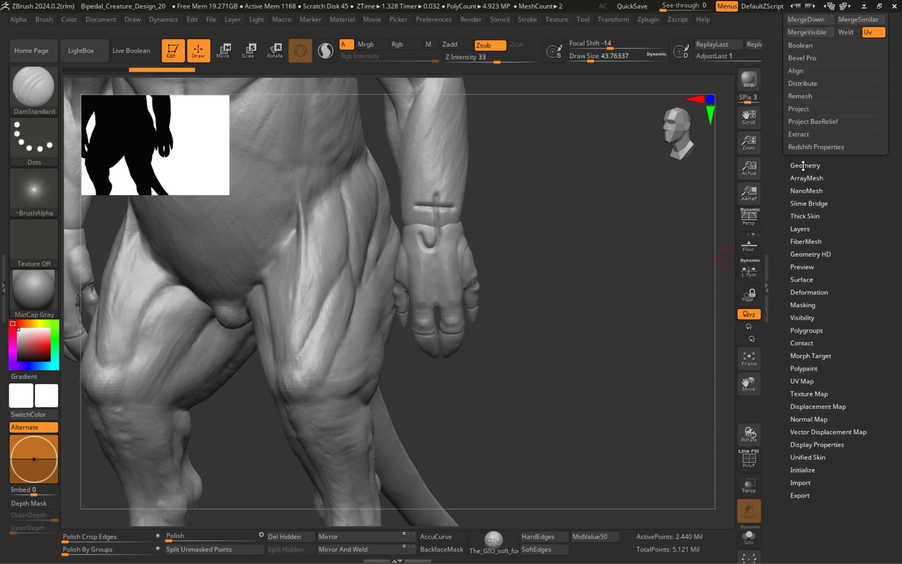
pyautogui.click(804, 166)
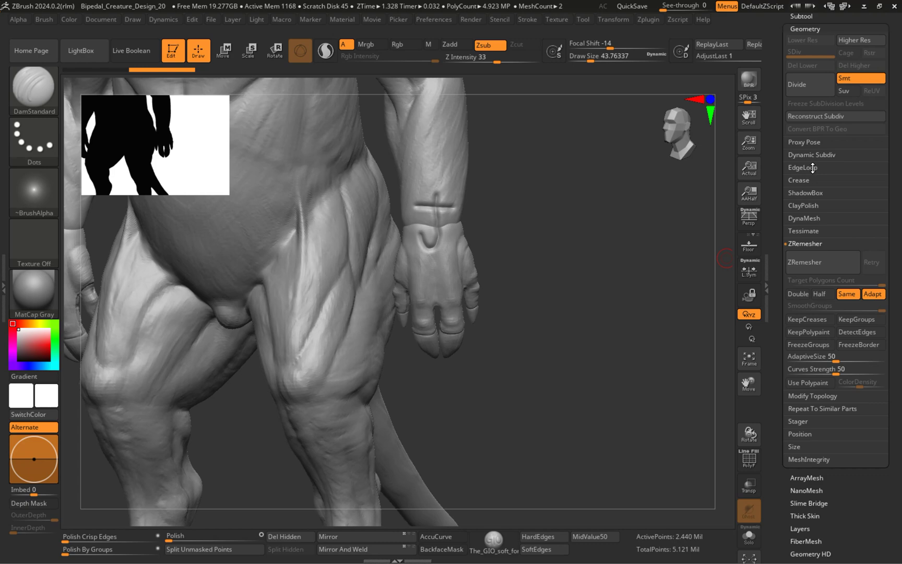
pyautogui.click(818, 244)
pyautogui.click(804, 219)
# Step: Try to DynaMesh the Remeshed1 subtool at resolution 4096 after checking the gaps between its fingers
pyautogui.keyDown('alt'); pyautogui.moveTo(491, 255); pyautogui.dragTo(816, 259); pyautogui.keyUp('alt')
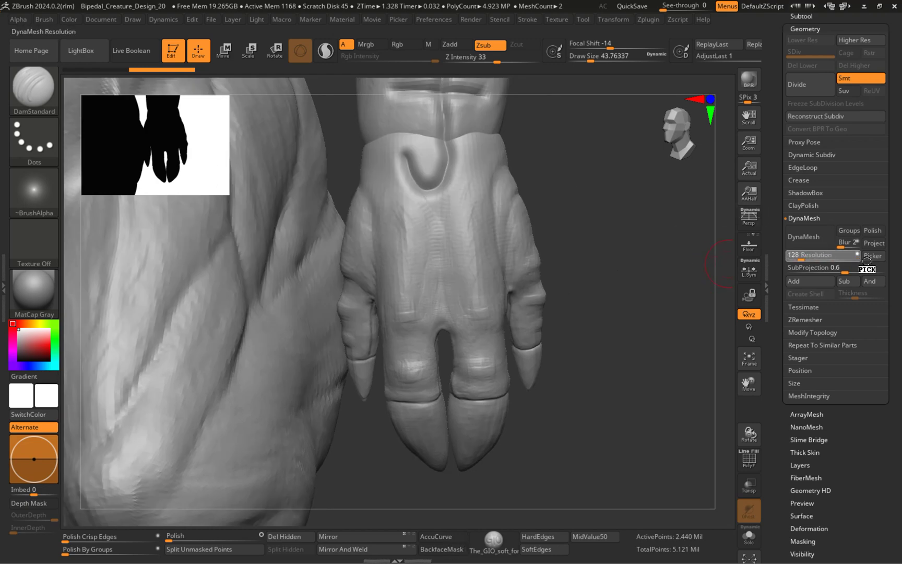
pyautogui.moveTo(569, 309); pyautogui.dragTo(550, 287)
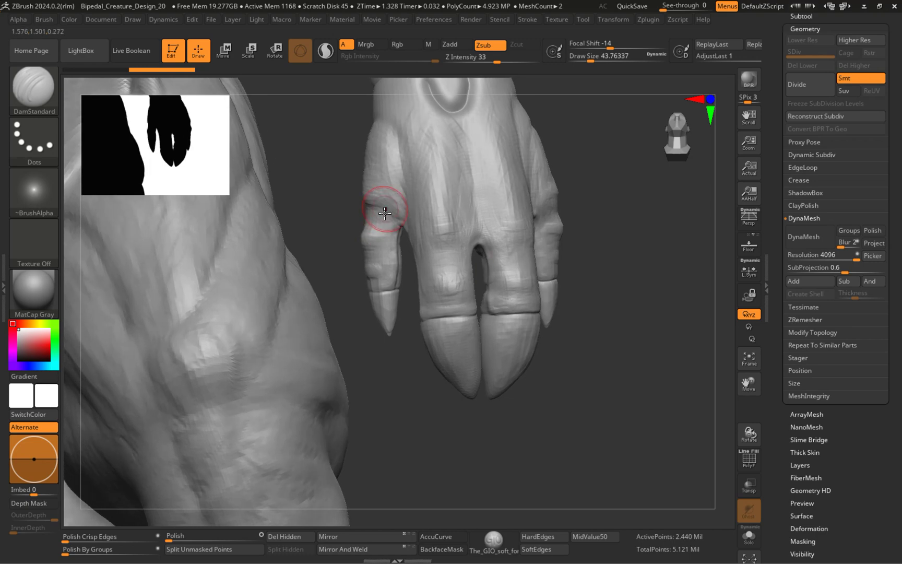
pyautogui.moveTo(408, 272); pyautogui.dragTo(428, 262)
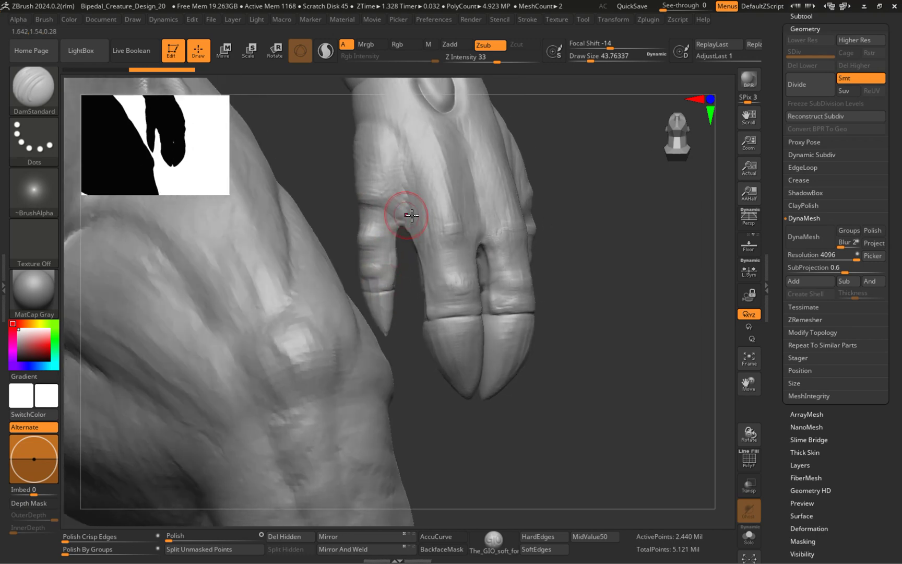
pyautogui.moveTo(399, 232); pyautogui.dragTo(720, 271, button='right')
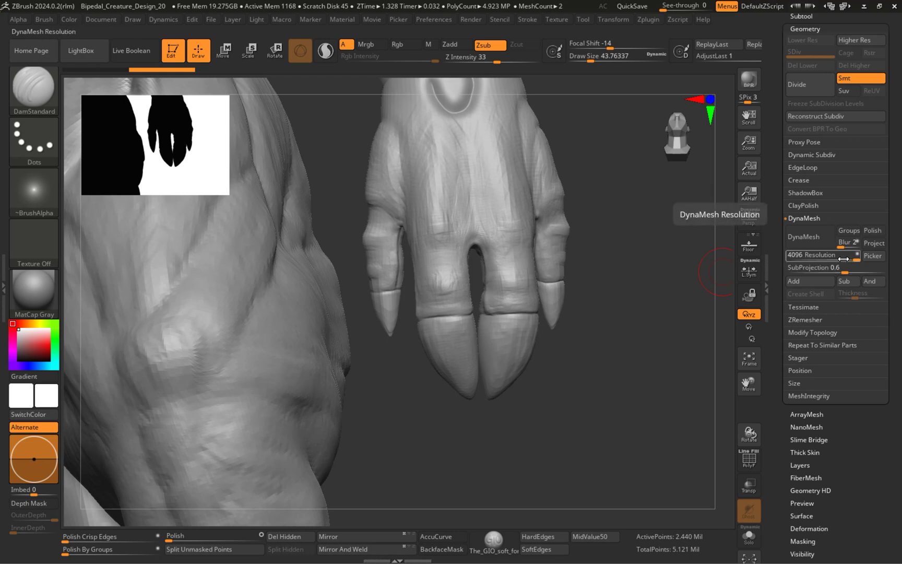
pyautogui.moveTo(433, 287); pyautogui.dragTo(475, 244, button='right')
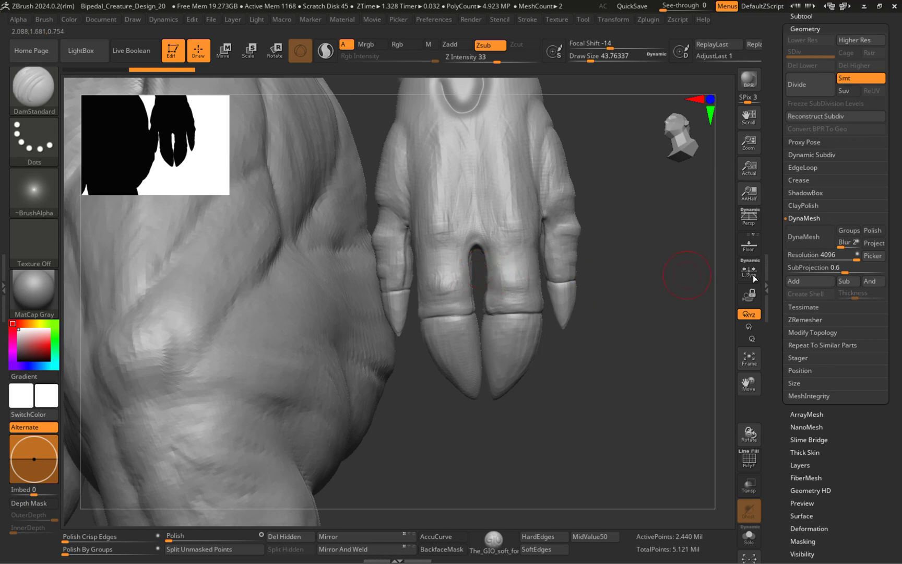
pyautogui.click(814, 240)
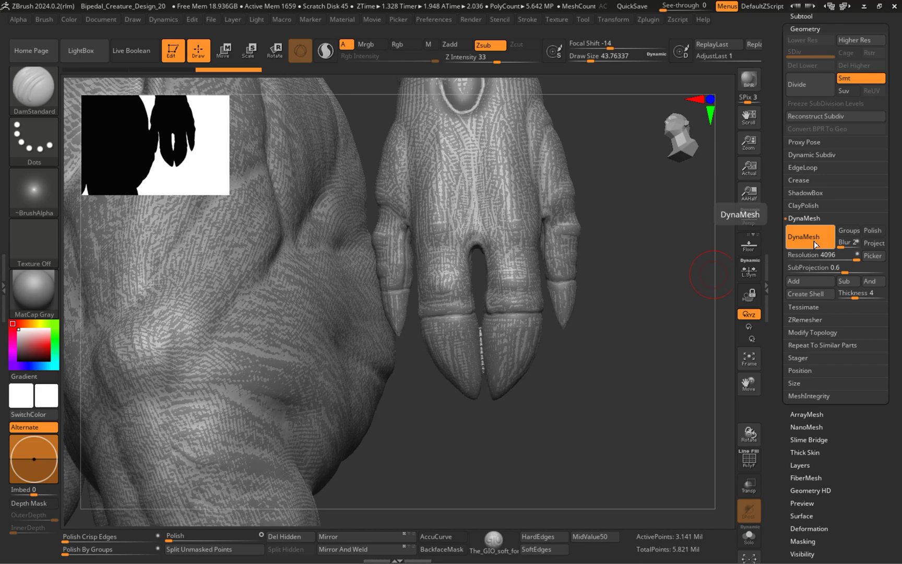
# Step: Isolate the Remeshed1 subtool in Solo mode and inspect the gap between the hand's two middle claws
pyautogui.moveTo(669, 290); pyautogui.dragTo(672, 293)
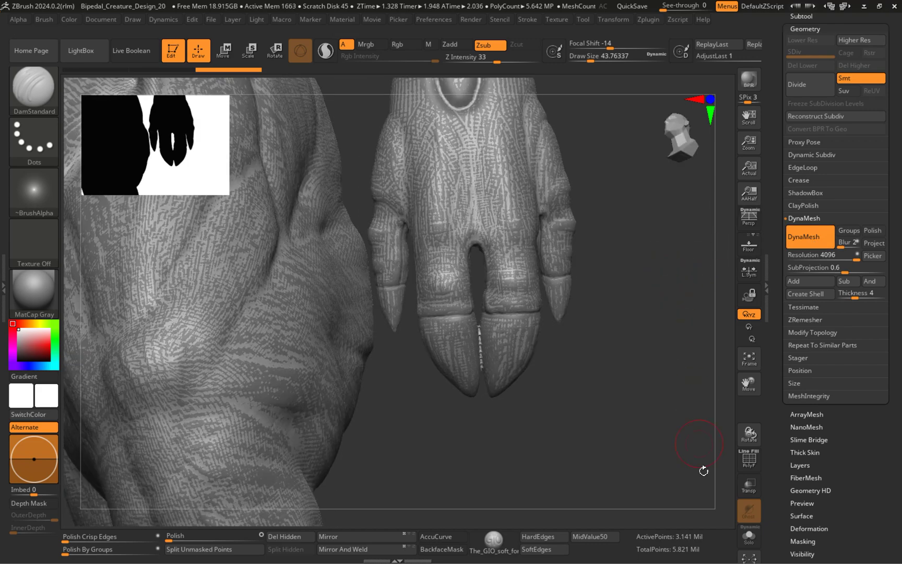
pyautogui.click(750, 540)
pyautogui.keyDown('alt'); pyautogui.moveTo(459, 388); pyautogui.dragTo(513, 391, button='right'); pyautogui.keyUp('alt')
pyautogui.keyDown('alt'); pyautogui.moveTo(514, 390); pyautogui.dragTo(561, 294); pyautogui.keyUp('alt')
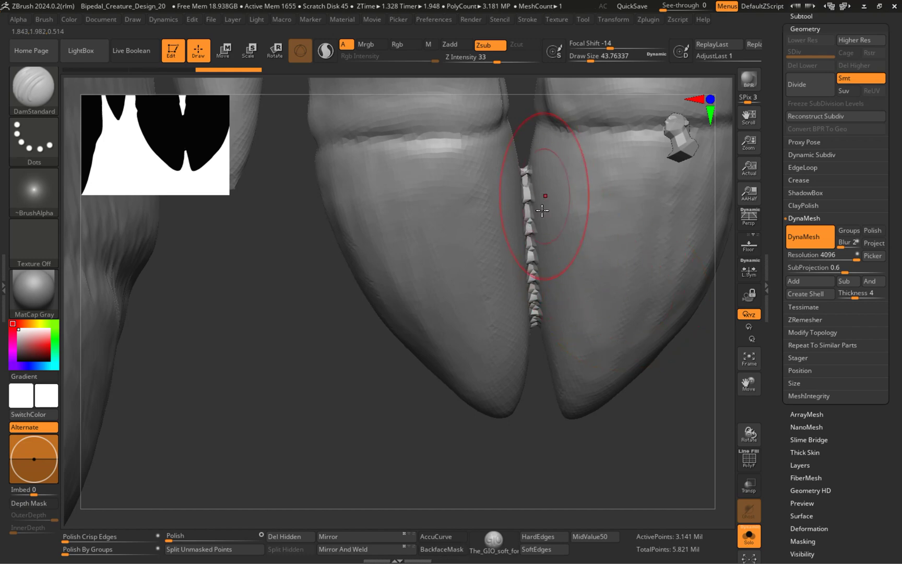
pyautogui.keyDown('alt'); pyautogui.moveTo(548, 178); pyautogui.dragTo(447, 294); pyautogui.keyUp('alt')
pyautogui.keyDown('alt'); pyautogui.moveTo(460, 234); pyautogui.dragTo(489, 217, button='right'); pyautogui.keyUp('alt')
# Step: Examine the DynaMeshed body around the legs and tail, the back and arm, and the claws
pyautogui.keyDown('alt'); pyautogui.moveTo(580, 230); pyautogui.dragTo(311, 237, button='right'); pyautogui.keyUp('alt')
pyautogui.moveTo(587, 230); pyautogui.dragTo(571, 228, button='right')
pyautogui.keyDown('alt'); pyautogui.moveTo(571, 228); pyautogui.dragTo(589, 328); pyautogui.keyUp('alt')
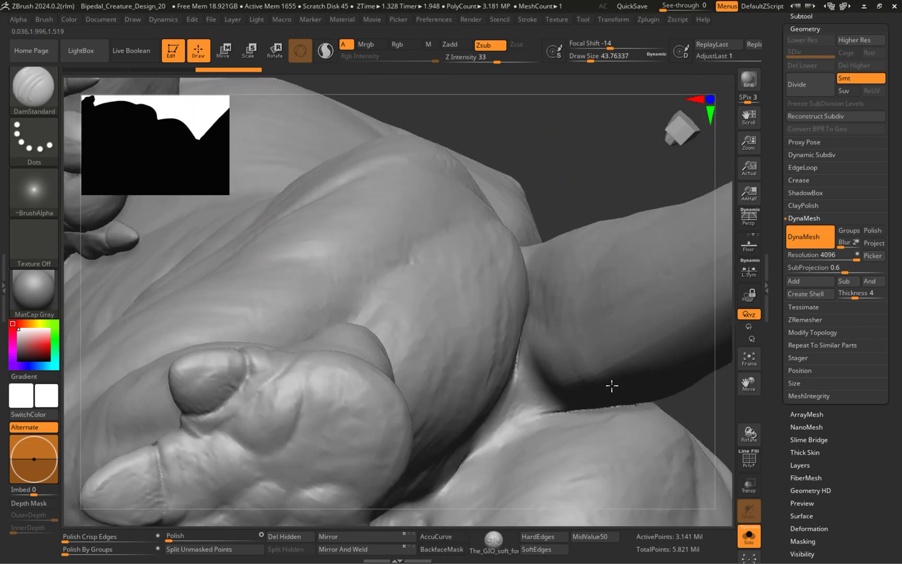
pyautogui.moveTo(614, 383); pyautogui.dragTo(603, 397, button='right')
pyautogui.keyDown('alt'); pyautogui.moveTo(619, 215); pyautogui.dragTo(503, 342, button='right'); pyautogui.keyUp('alt')
pyautogui.rightClick(538, 396)
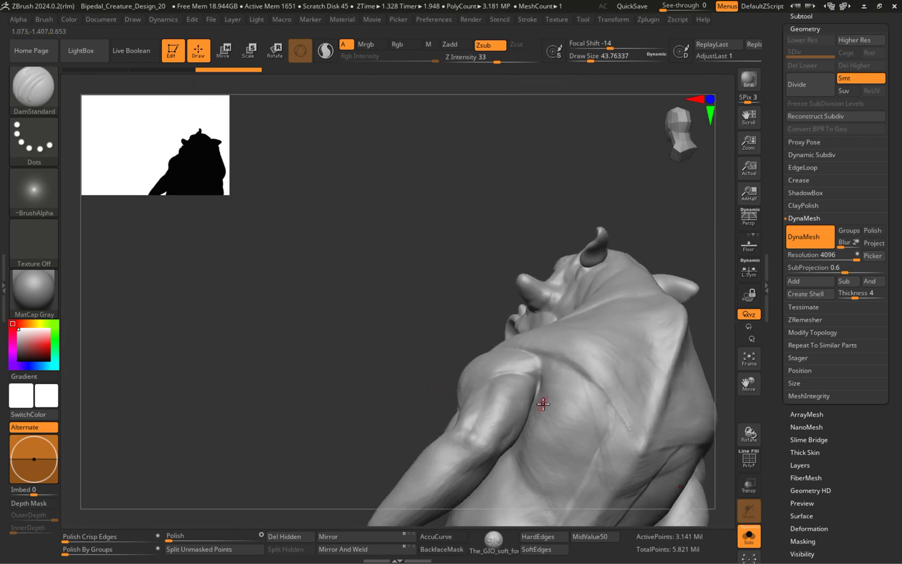
pyautogui.keyDown('alt'); pyautogui.moveTo(419, 378); pyautogui.dragTo(584, 180, button='right'); pyautogui.keyUp('alt')
pyautogui.keyDown('alt'); pyautogui.moveTo(476, 165); pyautogui.dragTo(600, 235, button='right'); pyautogui.keyUp('alt')
pyautogui.keyDown('alt'); pyautogui.moveTo(397, 175); pyautogui.dragTo(600, 314, button='right'); pyautogui.keyUp('alt')
pyautogui.press('space')
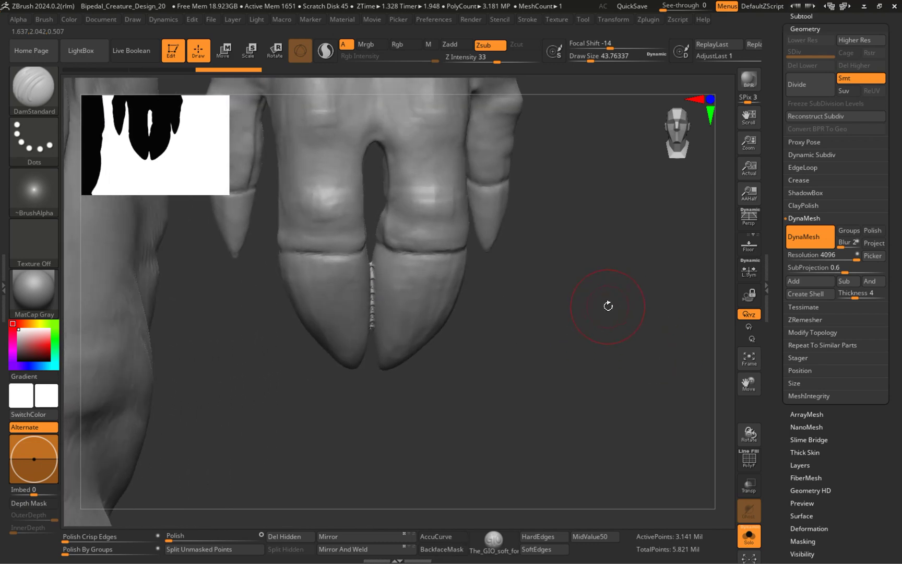
# Step: Undo the DynaMesh and examine the gap and surface of the hand's two middle claws up close
pyautogui.hotkey('ctrl', 'z')
pyautogui.keyDown('alt'); pyautogui.moveTo(500, 286); pyautogui.dragTo(475, 216, button='right'); pyautogui.keyUp('alt')
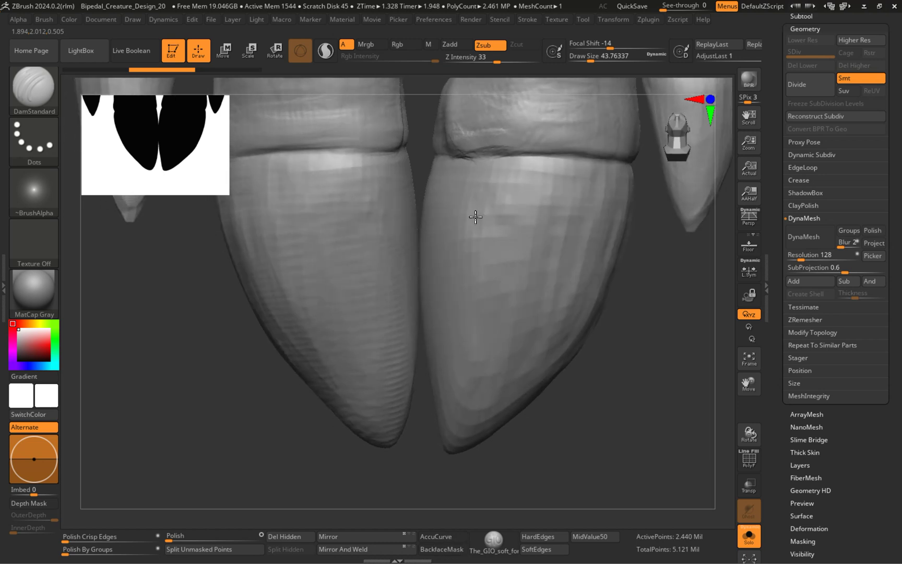
pyautogui.moveTo(439, 255); pyautogui.dragTo(434, 236, button='right')
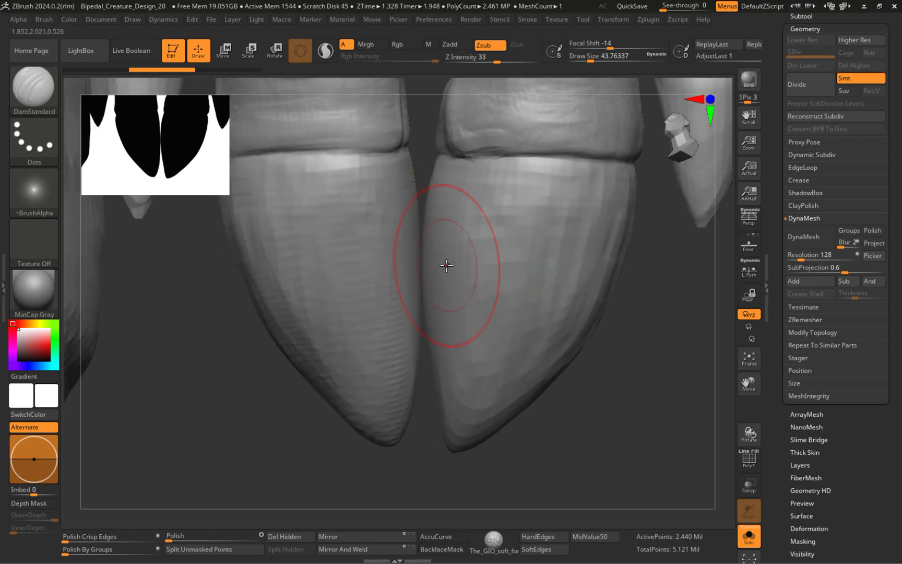
pyautogui.press('shift')
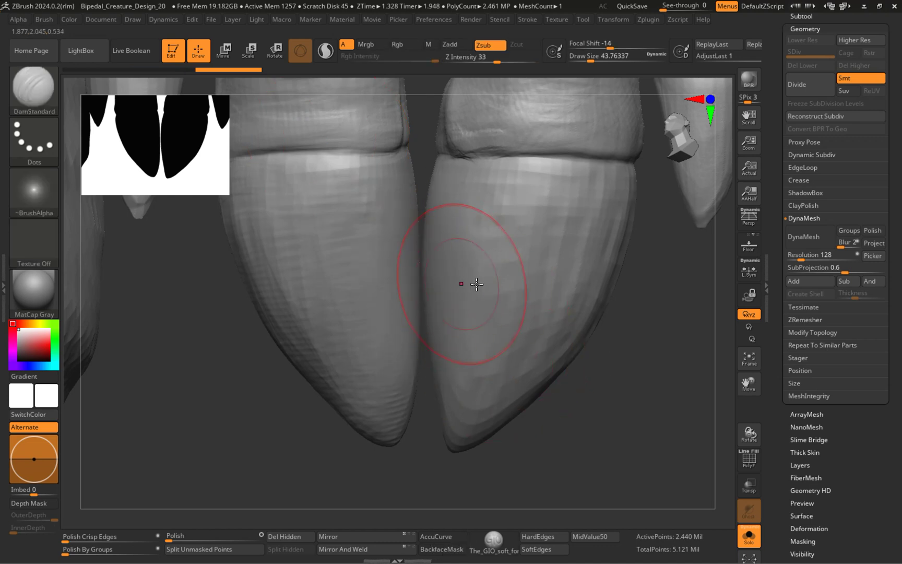
pyautogui.hotkey('shift', 'f')
pyautogui.hotkey('shift', 'f')
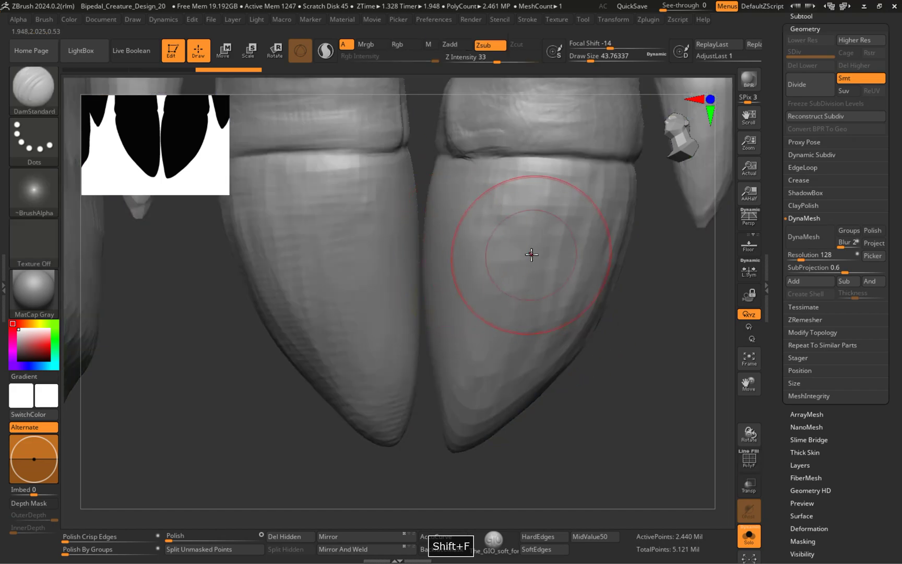
# Step: Load the Smooth Stronger brush from the Smooth brush folder as the smoothing brush
pyautogui.press(',')
pyautogui.click(188, 84)
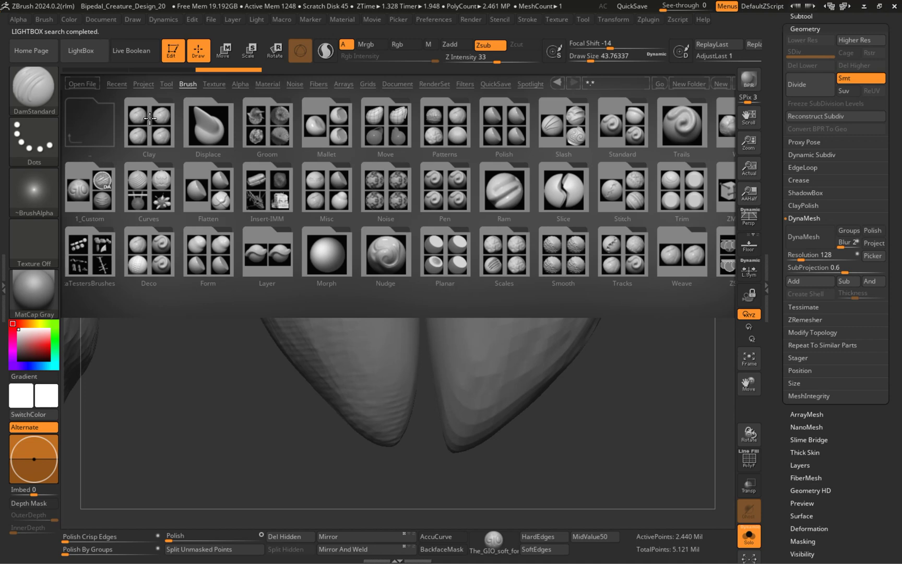
pyautogui.click(563, 201)
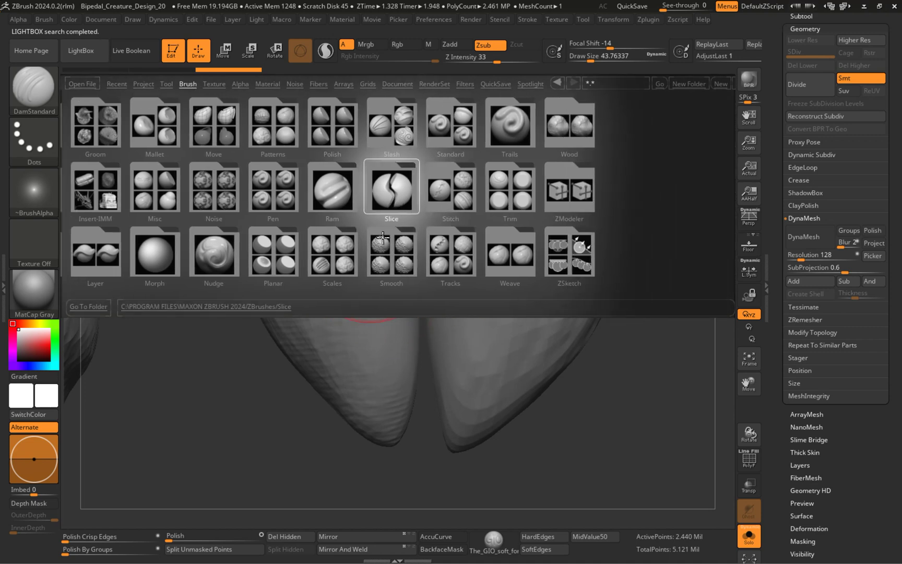
pyautogui.doubleClick(387, 255)
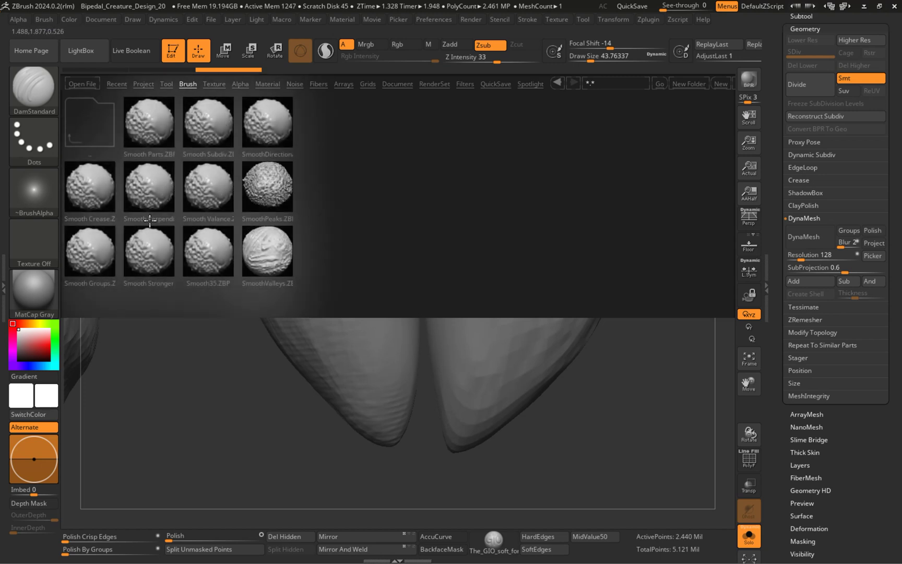
pyautogui.doubleClick(154, 259)
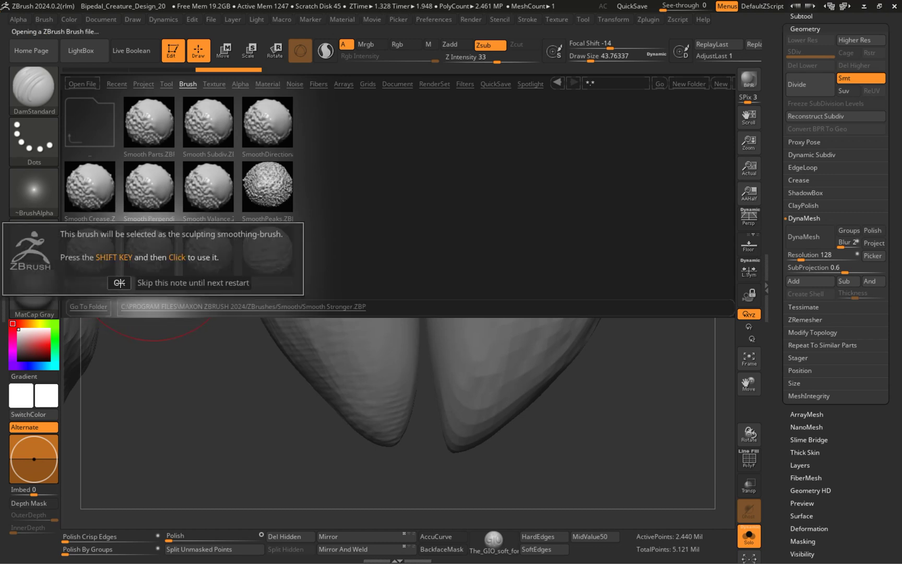
pyautogui.click(119, 282)
# Step: Smooth the facing inner sides of the hand's two middle claws to widen the gap between them
pyautogui.press('shift')
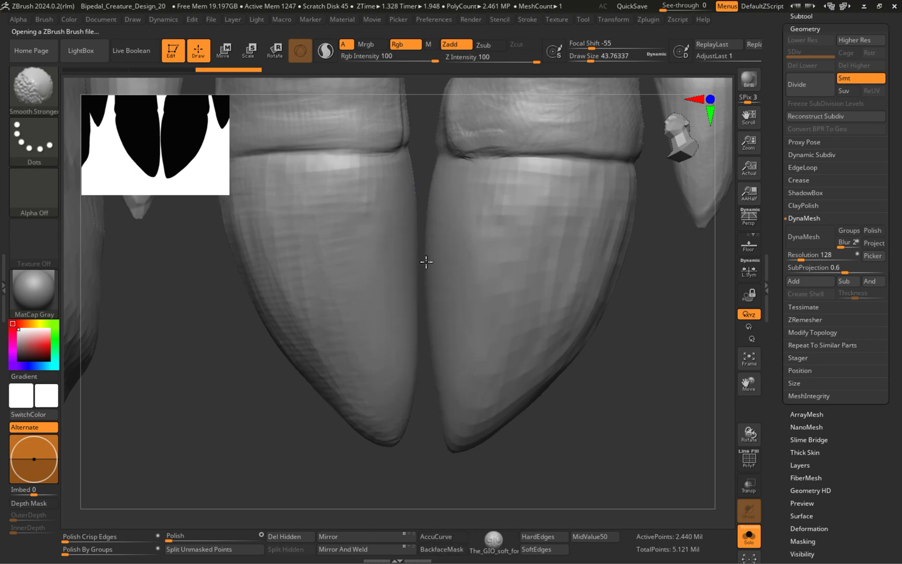
pyautogui.moveTo(425, 390)
pyautogui.mouseDown(button='right')
pyautogui.moveTo(425, 244)
pyautogui.moveTo(446, 158)
pyautogui.mouseUp(button='right')
pyautogui.press('shift')
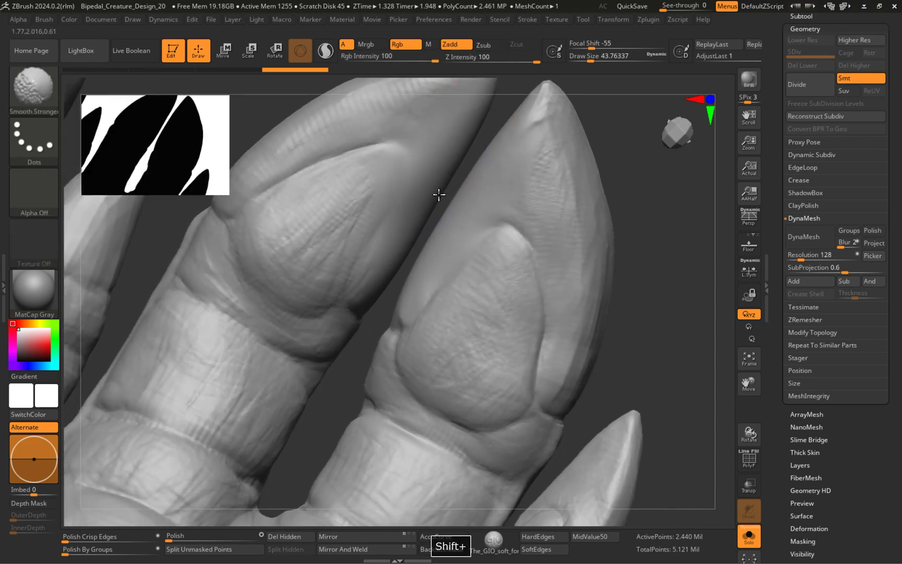
pyautogui.keyDown('shift'); pyautogui.moveTo(411, 245); pyautogui.dragTo(477, 163); pyautogui.keyUp('shift')
pyautogui.moveTo(477, 163); pyautogui.dragTo(476, 161, button='right')
pyautogui.moveTo(447, 207); pyautogui.dragTo(470, 157, button='right')
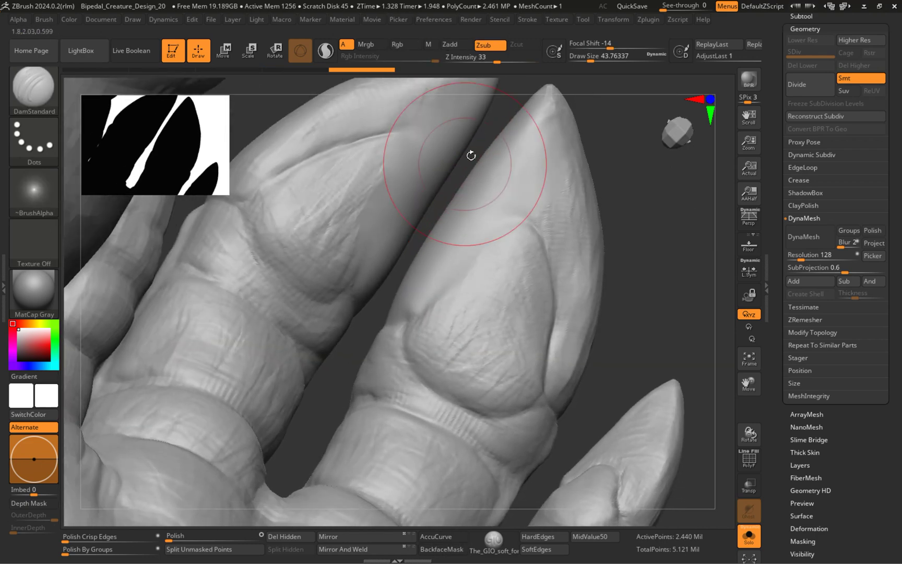
pyautogui.press('shift')
pyautogui.keyDown('shift'); pyautogui.moveTo(460, 201); pyautogui.dragTo(468, 184); pyautogui.keyUp('shift')
pyautogui.moveTo(468, 184); pyautogui.dragTo(479, 155, button='right')
pyautogui.keyDown('shift'); pyautogui.moveTo(483, 151); pyautogui.dragTo(465, 165); pyautogui.keyUp('shift')
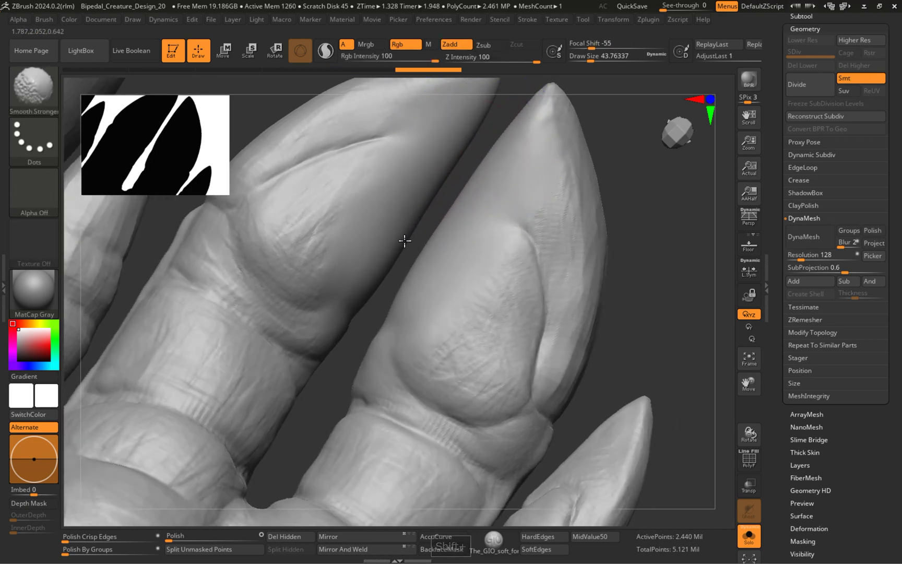
pyautogui.moveTo(504, 157); pyautogui.dragTo(499, 238, button='right')
pyautogui.press('alt')
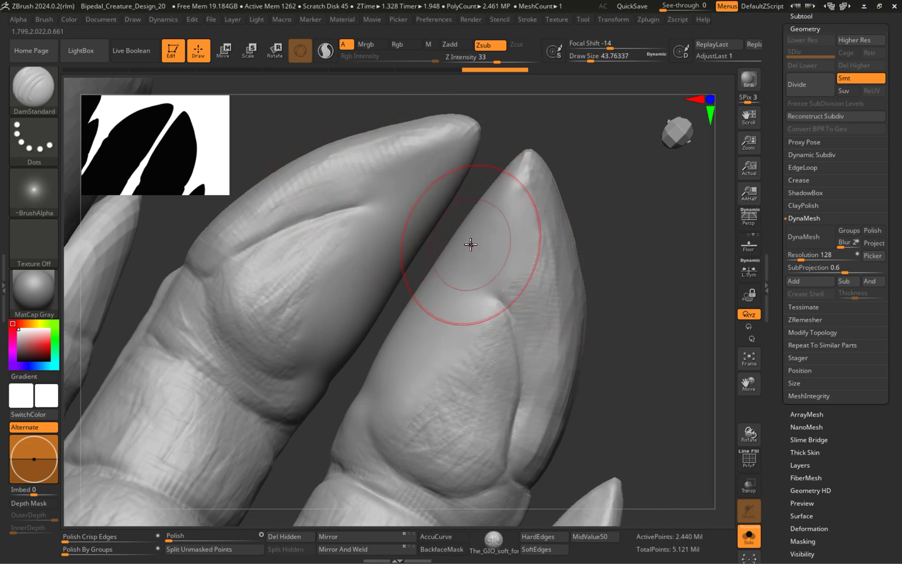
pyautogui.moveTo(517, 174)
pyautogui.mouseDown(button='right')
pyautogui.moveTo(499, 334)
pyautogui.moveTo(484, 373)
pyautogui.moveTo(397, 358)
pyautogui.moveTo(451, 374)
pyautogui.moveTo(481, 371)
pyautogui.mouseUp(button='right')
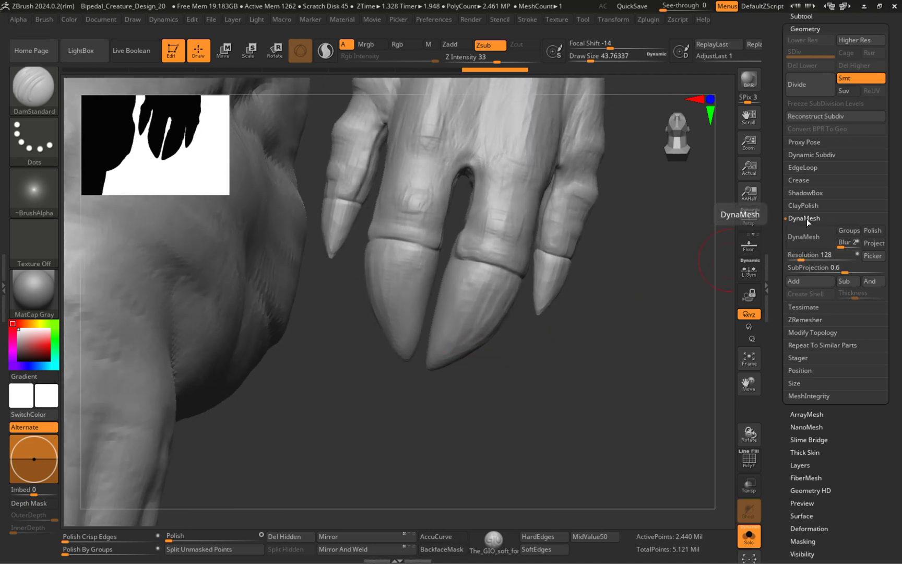
# Step: DynaMesh the Remeshed1 subtool at resolution 4096
pyautogui.moveTo(802, 255); pyautogui.dragTo(857, 257)
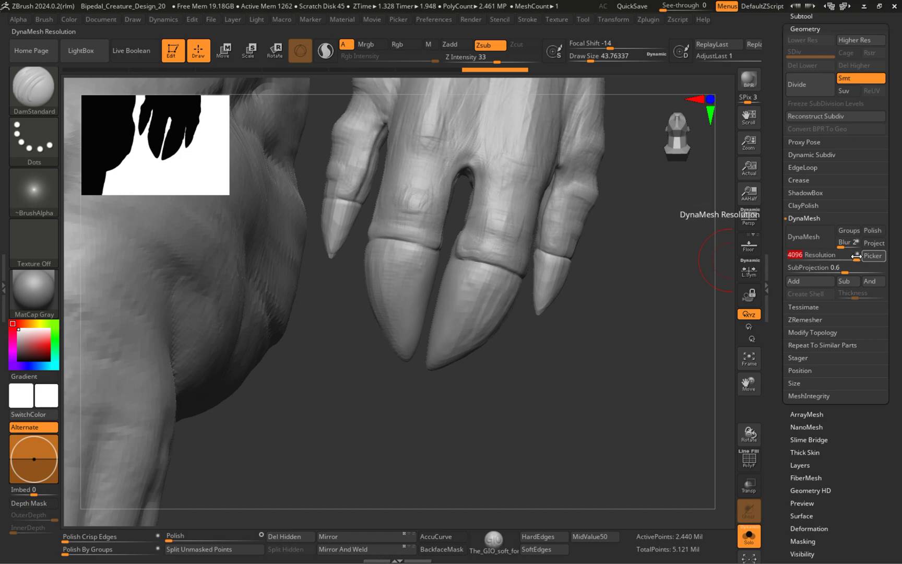
pyautogui.click(804, 243)
pyautogui.moveTo(603, 327); pyautogui.dragTo(653, 413)
# Step: Examine the wrist seam between forearm and hand with the polygroup wireframe shown, then return to the plain full-body view
pyautogui.keyDown('alt'); pyautogui.moveTo(554, 208); pyautogui.dragTo(528, 310, button='right'); pyautogui.keyUp('alt')
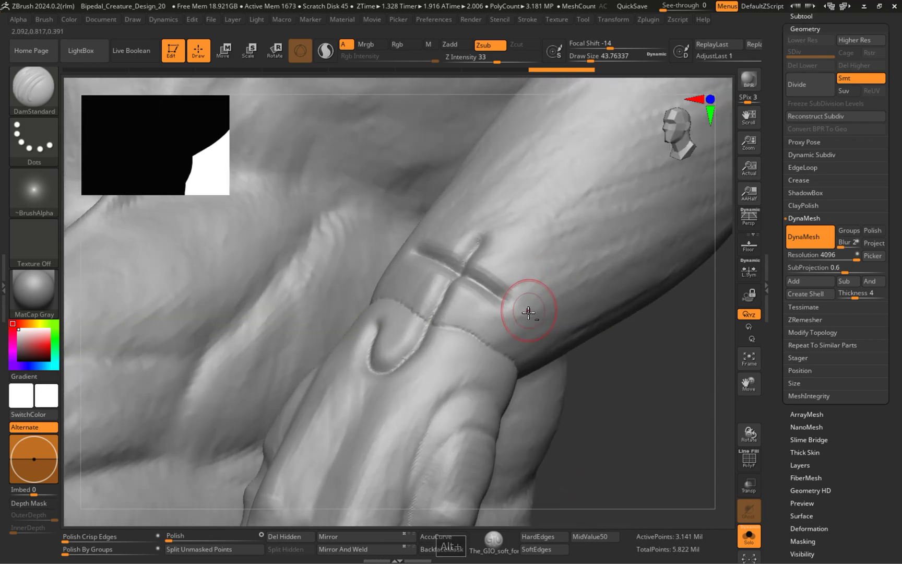
pyautogui.hotkey('shift', 'f')
pyautogui.keyDown('alt'); pyautogui.moveTo(433, 326); pyautogui.dragTo(496, 320); pyautogui.keyUp('alt')
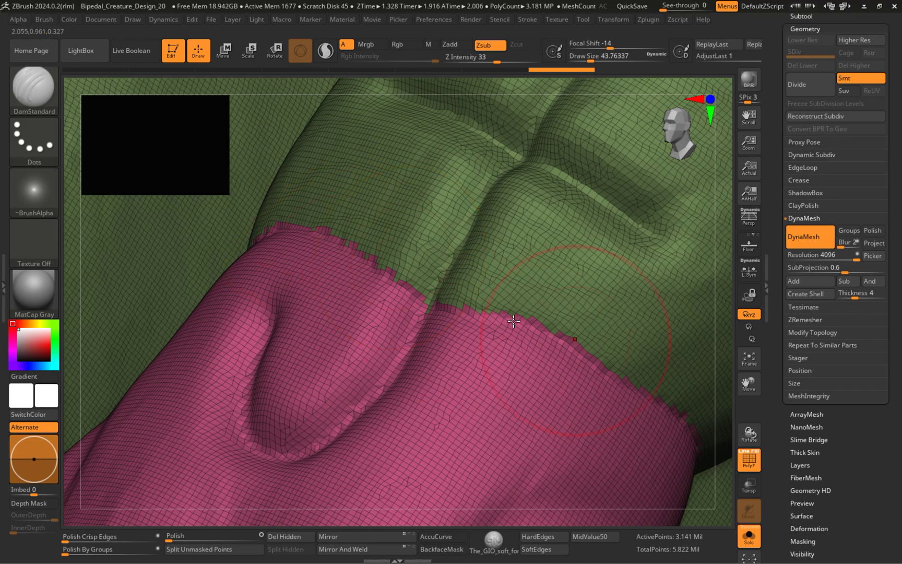
pyautogui.moveTo(554, 345); pyautogui.dragTo(528, 493, button='right')
pyautogui.hotkey('shift', 'f')
pyautogui.keyDown('alt'); pyautogui.moveTo(500, 262); pyautogui.dragTo(396, 306); pyautogui.keyUp('alt')
pyautogui.moveTo(395, 306); pyautogui.dragTo(521, 340, button='right')
pyautogui.keyDown('alt'); pyautogui.moveTo(521, 340); pyautogui.dragTo(597, 216); pyautogui.keyUp('alt')
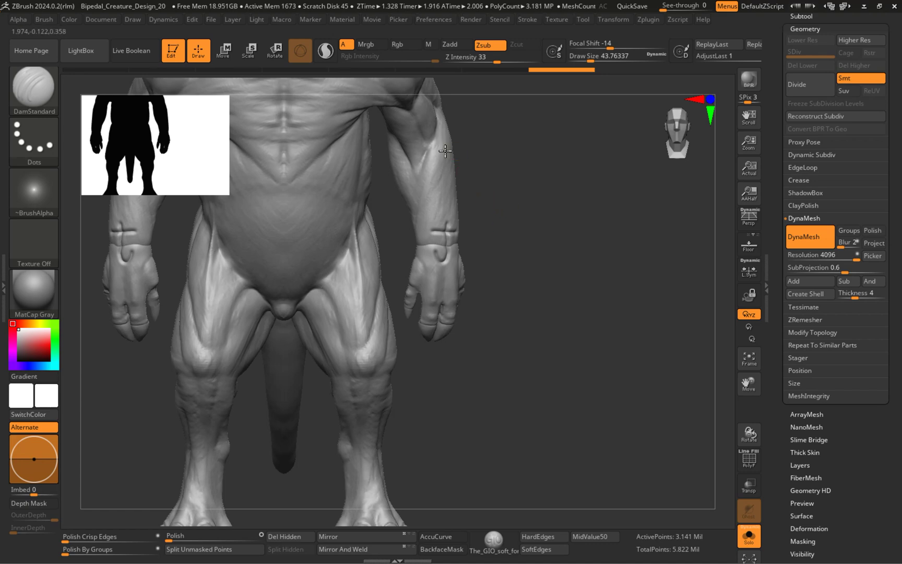
# Step: Examine the DynaMesh wireframe over the arm and elbow, then view the shoulder and chest without it
pyautogui.hotkey('shift', 'f')
pyautogui.keyDown('alt'); pyautogui.moveTo(647, 107); pyautogui.dragTo(482, 177); pyautogui.keyUp('alt')
pyautogui.keyDown('alt'); pyautogui.moveTo(482, 177); pyautogui.dragTo(435, 225, button='right'); pyautogui.keyUp('alt')
pyautogui.keyDown('alt'); pyautogui.moveTo(427, 117); pyautogui.dragTo(369, 195, button='right'); pyautogui.keyUp('alt')
pyautogui.keyDown('alt'); pyautogui.moveTo(369, 195); pyautogui.dragTo(548, 141); pyautogui.keyUp('alt')
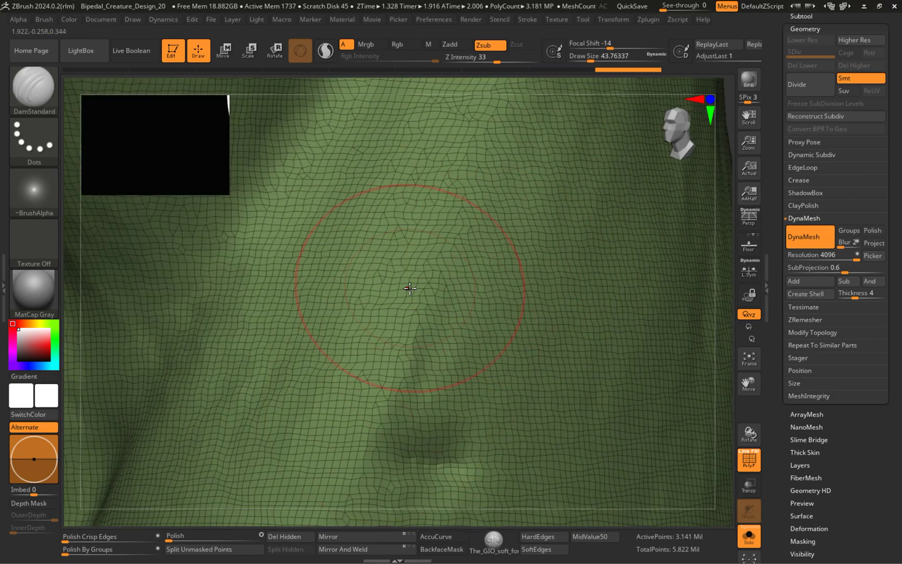
pyautogui.keyDown('alt'); pyautogui.moveTo(410, 289); pyautogui.dragTo(471, 260, button='right'); pyautogui.keyUp('alt')
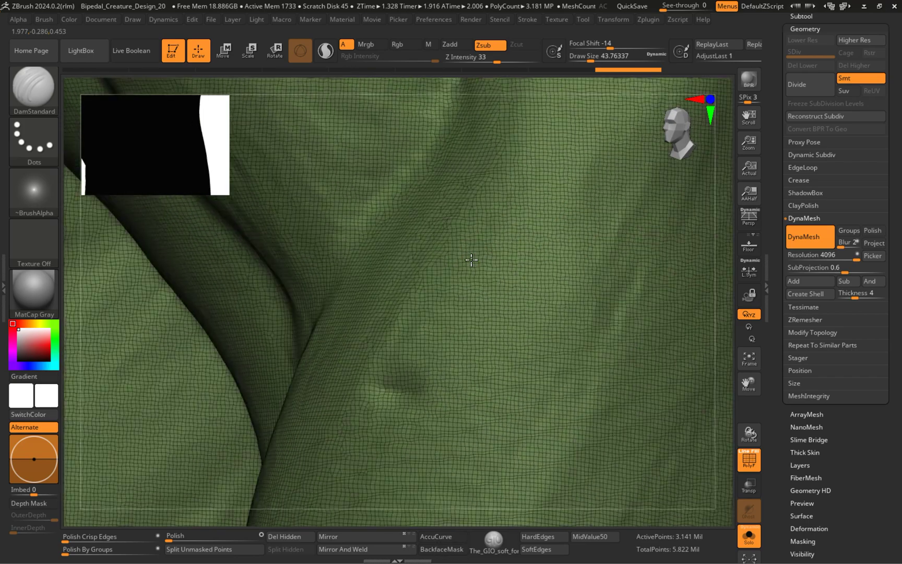
pyautogui.keyDown('alt'); pyautogui.moveTo(512, 196); pyautogui.dragTo(572, 280, button='right'); pyautogui.keyUp('alt')
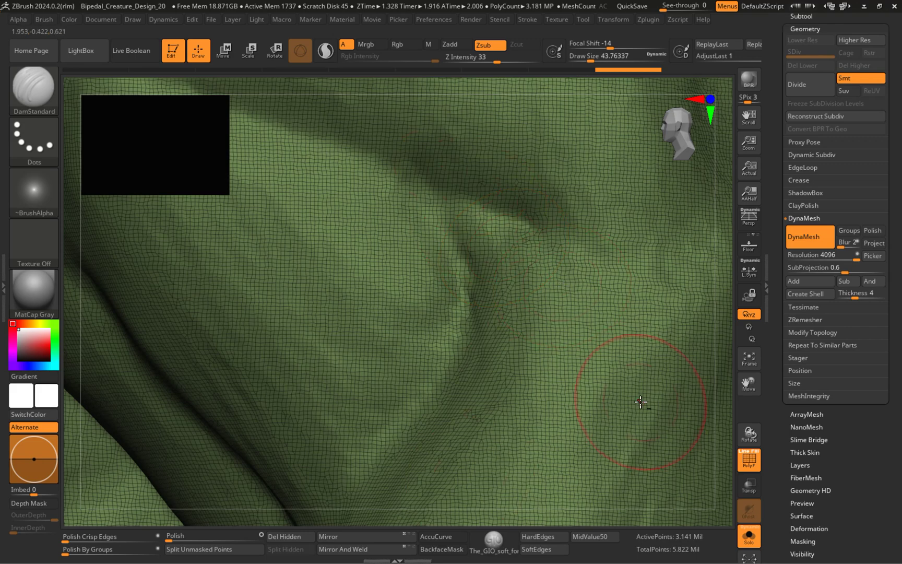
pyautogui.keyDown('alt'); pyautogui.moveTo(640, 402); pyautogui.dragTo(557, 390, button='right'); pyautogui.keyUp('alt')
pyautogui.hotkey('shift', 'f')
pyautogui.keyDown('alt'); pyautogui.moveTo(638, 401); pyautogui.dragTo(605, 366, button='right'); pyautogui.keyUp('alt')
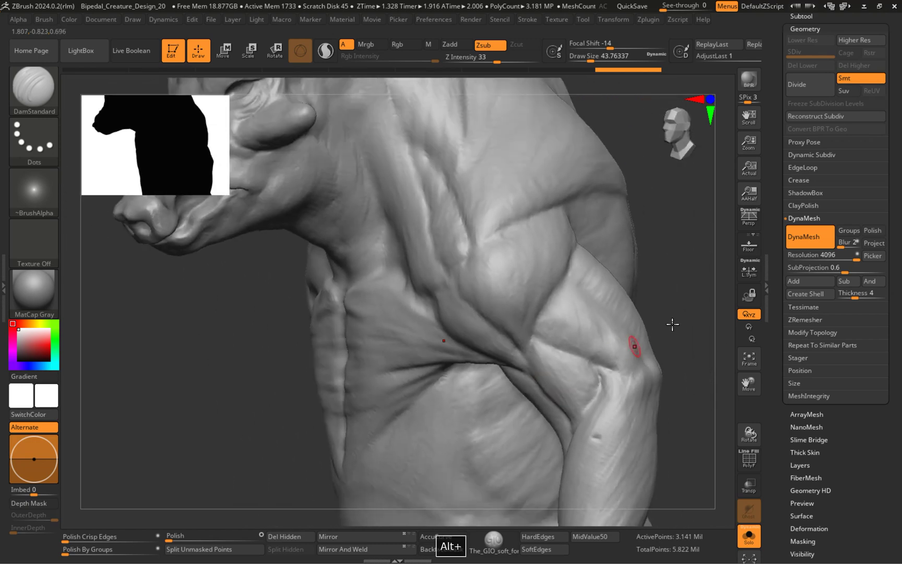
# Step: Try to ZRemesh the DynaMeshed body to half its polygon count with Adapt turned off
pyautogui.click(809, 218)
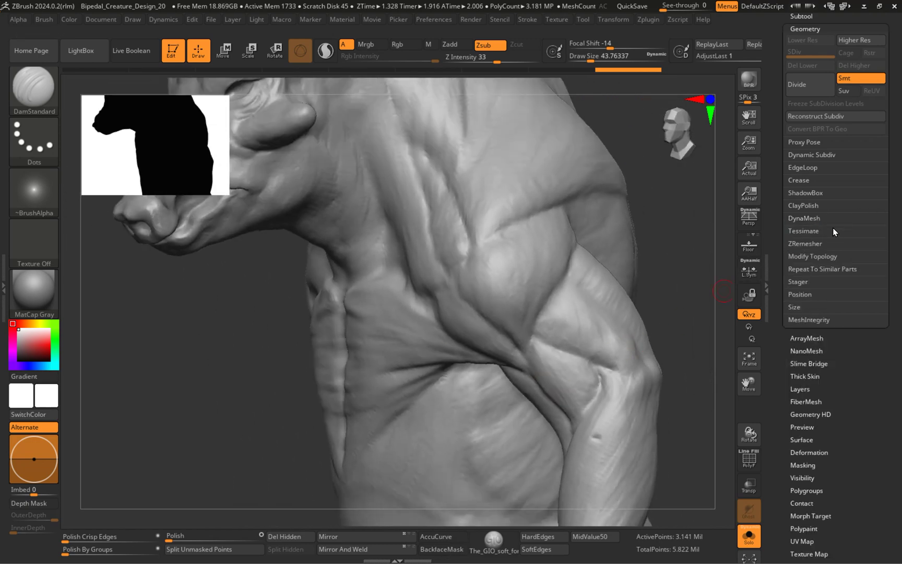
pyautogui.click(803, 243)
pyautogui.moveTo(634, 397)
pyautogui.keyDown('alt'); pyautogui.mouseDown(button='right')
pyautogui.moveTo(561, 258)
pyautogui.moveTo(574, 241)
pyautogui.moveTo(588, 302)
pyautogui.moveTo(604, 316)
pyautogui.moveTo(715, 312)
pyautogui.mouseUp(button='right'); pyautogui.keyUp('alt')
pyautogui.click(819, 294)
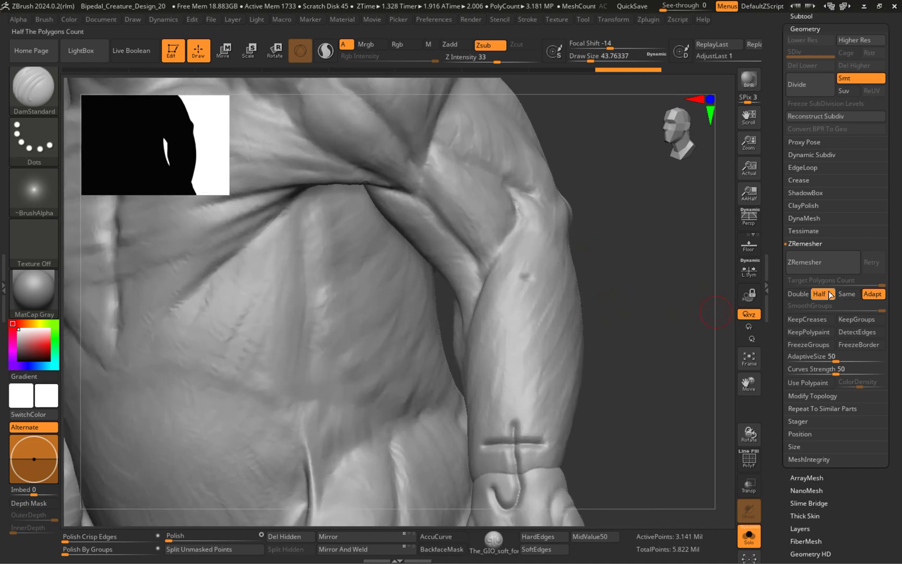
pyautogui.click(873, 295)
pyautogui.keyDown('alt'); pyautogui.moveTo(530, 261); pyautogui.dragTo(510, 302, button='right'); pyautogui.keyUp('alt')
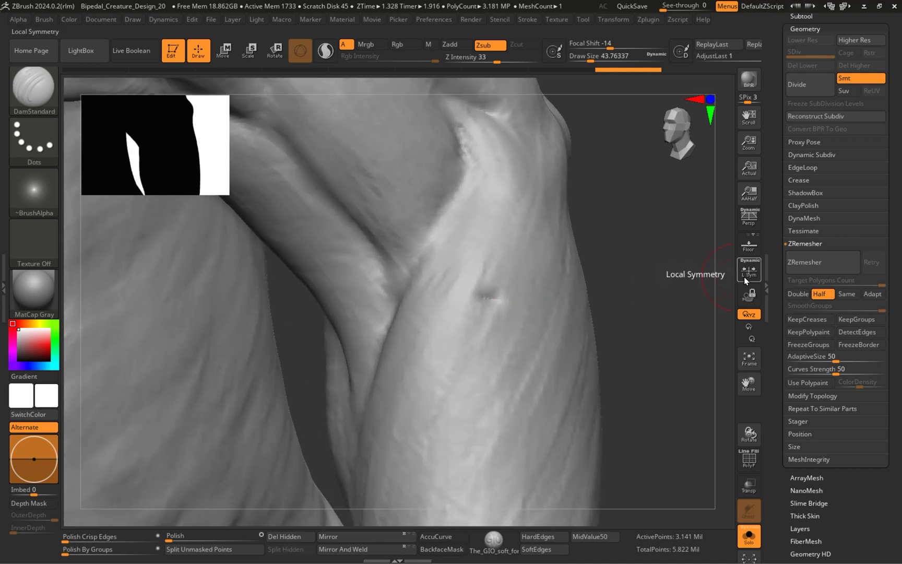
pyautogui.click(817, 265)
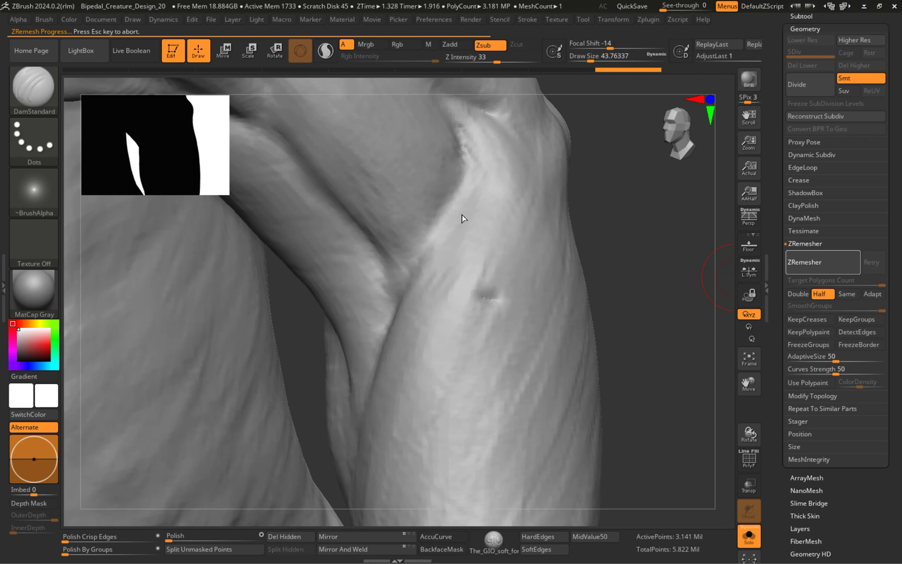
# Step: Inspect the ZRemeshed arm and body with the wireframe shown, and undo the ZRemesh
pyautogui.hotkey('shift', 'f')
pyautogui.moveTo(520, 241); pyautogui.dragTo(475, 258, button='right')
pyautogui.moveTo(545, 172)
pyautogui.keyDown('alt'); pyautogui.mouseDown(button='right')
pyautogui.moveTo(579, 345)
pyautogui.moveTo(618, 202)
pyautogui.moveTo(564, 163)
pyautogui.moveTo(527, 84)
pyautogui.mouseUp(button='right'); pyautogui.keyUp('alt')
pyautogui.moveTo(586, 294); pyautogui.dragTo(435, 297, button='right')
pyautogui.hotkey('ctrl', 'z')
# Step: Collapse the geometry settings, show the subtool list, and turn off Solo mode and the wireframe display
pyautogui.keyDown('alt'); pyautogui.moveTo(224, 334); pyautogui.dragTo(580, 256, button='right'); pyautogui.keyUp('alt')
pyautogui.click(804, 31)
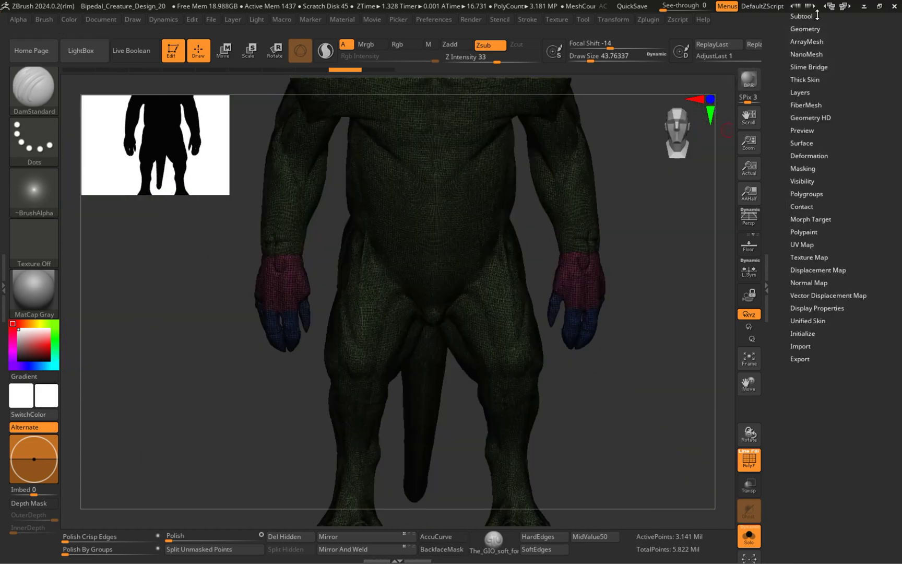
pyautogui.click(817, 15)
pyautogui.click(748, 539)
pyautogui.hotkey('shift', 'f')
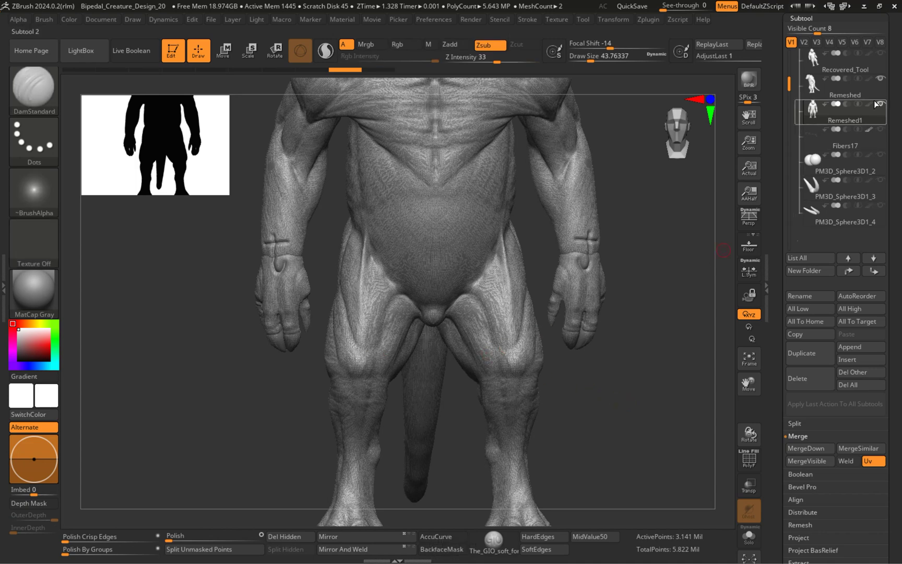
# Step: Compare the Remeshed and Remeshed1 subtools by switching their visibility and selecting each in turn
pyautogui.click(881, 79)
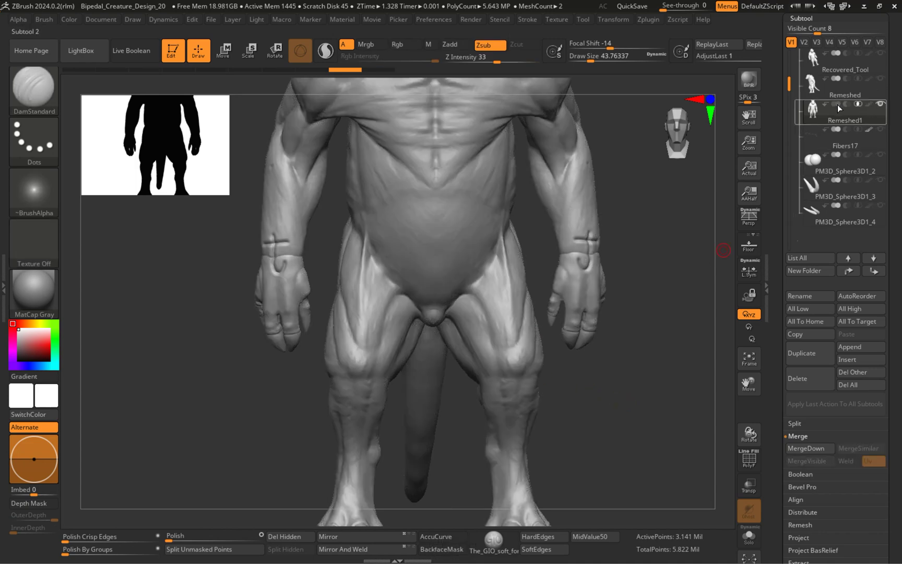
pyautogui.click(882, 106)
pyautogui.click(875, 92)
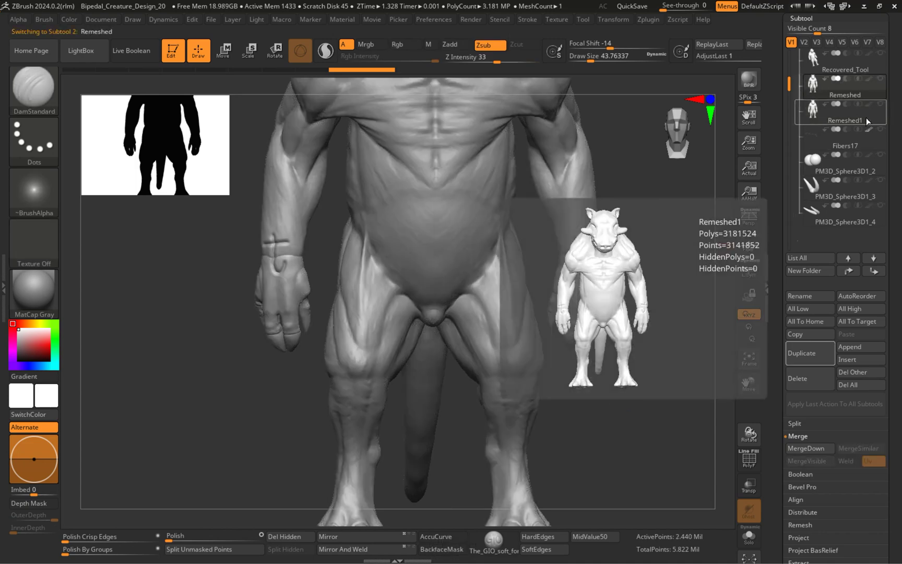
pyautogui.click(869, 120)
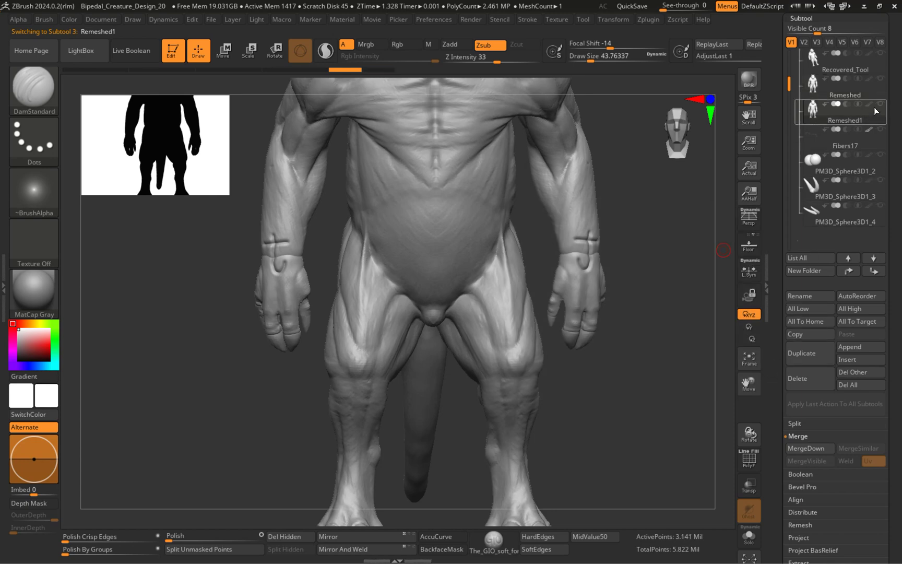
pyautogui.click(886, 81)
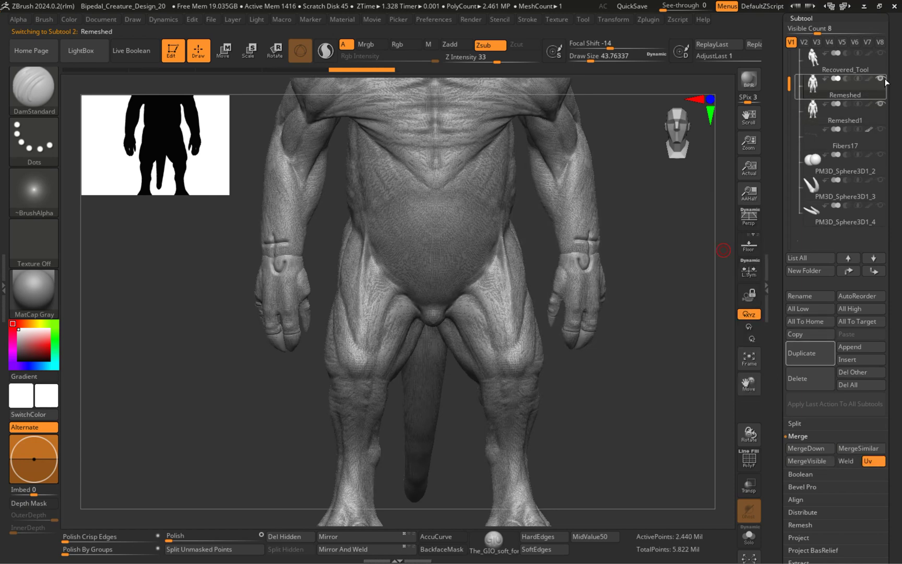
# Step: Select the Remeshed1 subtool, isolate it in Solo mode, and bring its geometry settings within reach
pyautogui.click(873, 114)
pyautogui.click(756, 533)
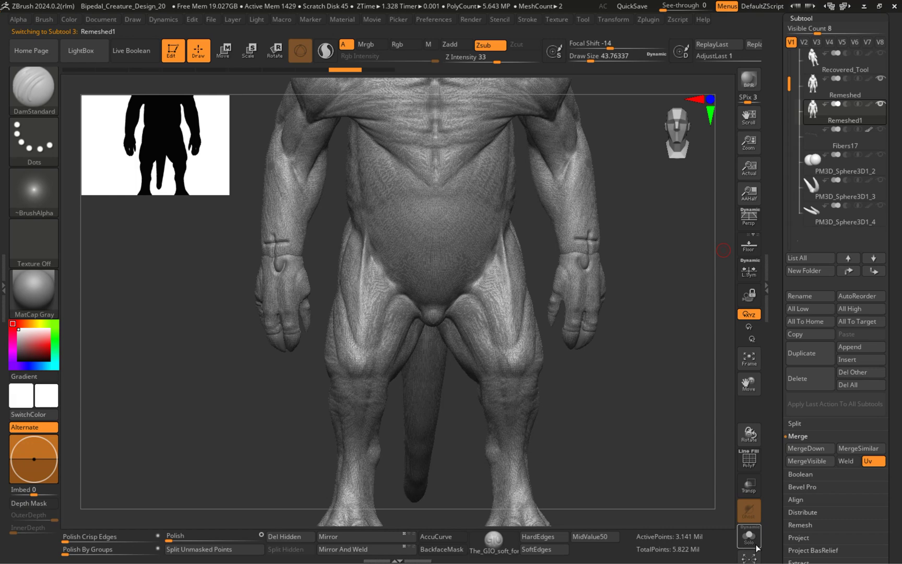
pyautogui.scroll(-10, 824, 304)
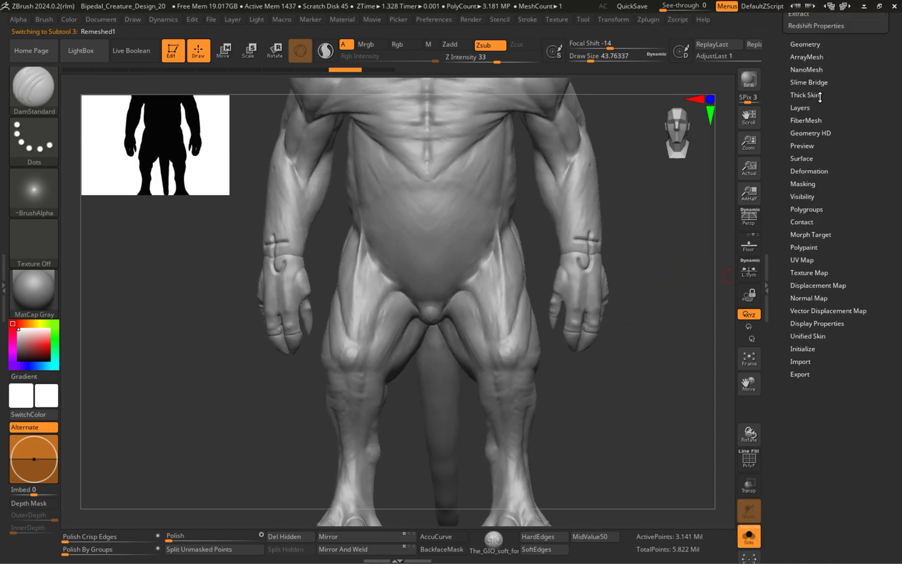
pyautogui.press('x')
# Step: Try to ZRemesh the creature body at half the polygon count, then undo the ZRemesh
pyautogui.click(813, 45)
pyautogui.click(822, 264)
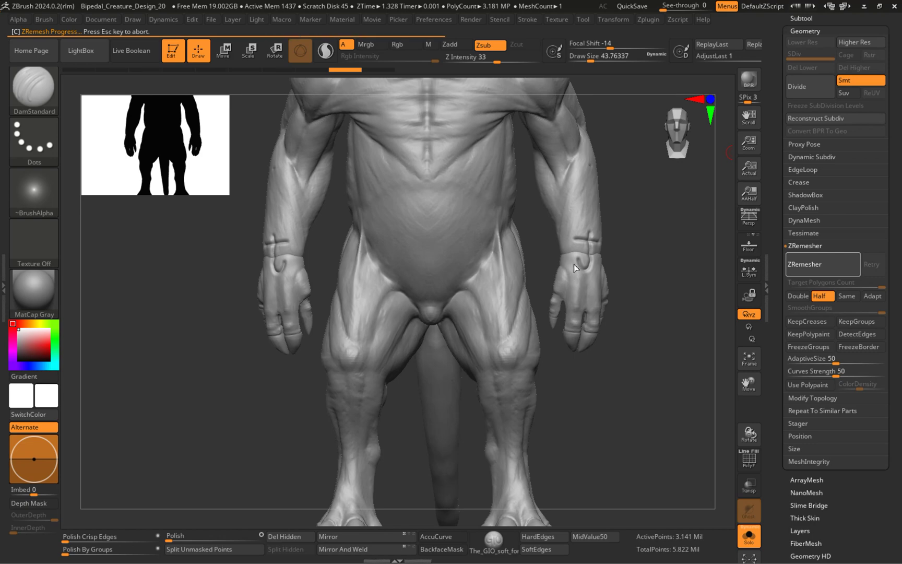
pyautogui.moveTo(535, 262)
pyautogui.mouseDown()
pyautogui.moveTo(543, 260)
pyautogui.moveTo(536, 195)
pyautogui.moveTo(588, 341)
pyautogui.moveTo(544, 339)
pyautogui.moveTo(521, 242)
pyautogui.moveTo(517, 254)
pyautogui.moveTo(488, 255)
pyautogui.moveTo(526, 247)
pyautogui.mouseUp()
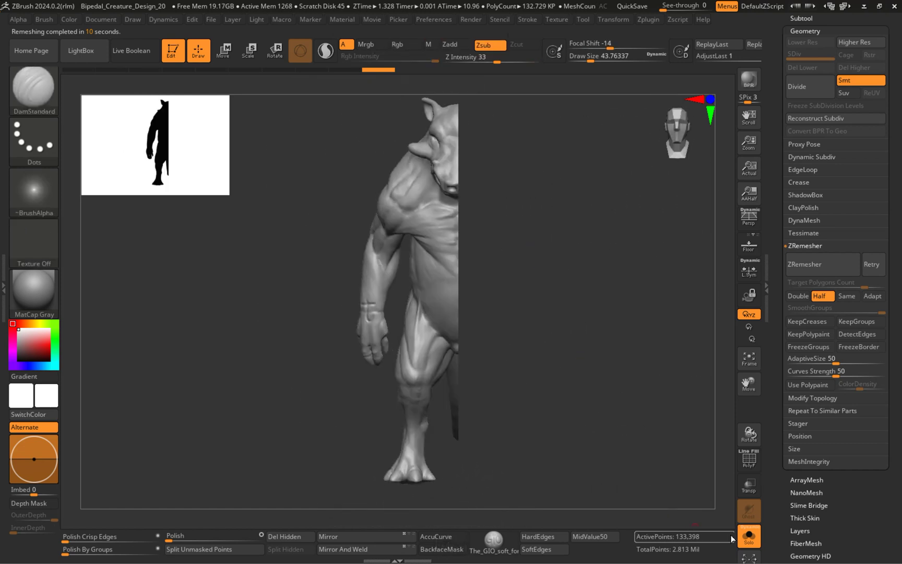
pyautogui.click(750, 538)
pyautogui.click(749, 538)
pyautogui.keyDown('alt'); pyautogui.moveTo(543, 346); pyautogui.dragTo(585, 346); pyautogui.keyUp('alt')
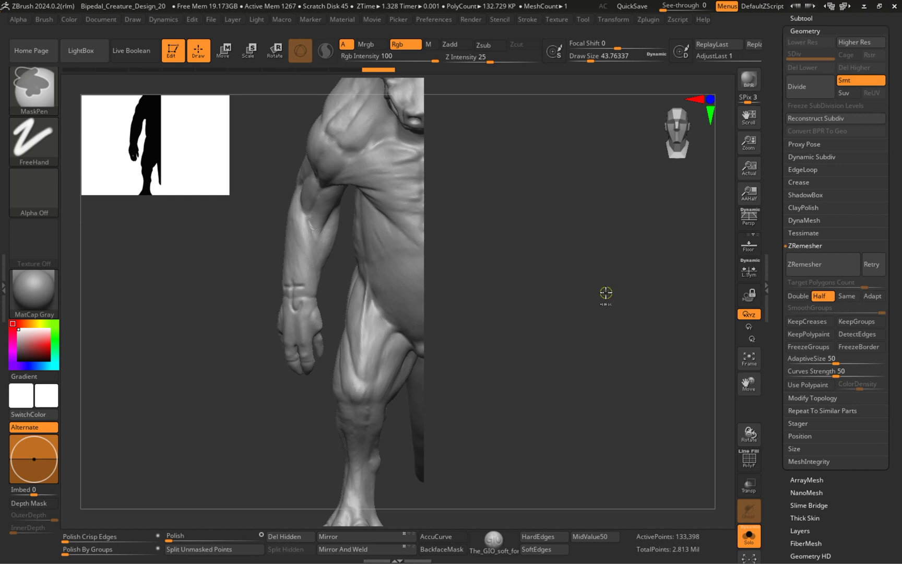
pyautogui.hotkey('ctrl', 'z')
# Step: Mirror and weld the creature body to make it symmetrical
pyautogui.moveTo(630, 303)
pyautogui.keyDown('alt'); pyautogui.mouseDown()
pyautogui.moveTo(638, 363)
pyautogui.moveTo(626, 306)
pyautogui.moveTo(604, 306)
pyautogui.moveTo(599, 316)
pyautogui.moveTo(702, 314)
pyautogui.moveTo(662, 314)
pyautogui.moveTo(617, 281)
pyautogui.moveTo(650, 298)
pyautogui.moveTo(636, 298)
pyautogui.mouseUp(); pyautogui.keyUp('alt')
pyautogui.keyDown('alt'); pyautogui.moveTo(173, 406); pyautogui.dragTo(325, 307); pyautogui.keyUp('alt')
pyautogui.moveTo(237, 313)
pyautogui.keyDown('alt'); pyautogui.mouseDown()
pyautogui.moveTo(249, 326)
pyautogui.moveTo(400, 320)
pyautogui.moveTo(462, 299)
pyautogui.moveTo(439, 293)
pyautogui.moveTo(427, 305)
pyautogui.moveTo(463, 296)
pyautogui.moveTo(302, 260)
pyautogui.moveTo(338, 272)
pyautogui.moveTo(347, 249)
pyautogui.mouseUp(); pyautogui.keyUp('alt')
pyautogui.moveTo(529, 278)
pyautogui.mouseDown()
pyautogui.moveTo(564, 279)
pyautogui.moveTo(525, 278)
pyautogui.mouseUp()
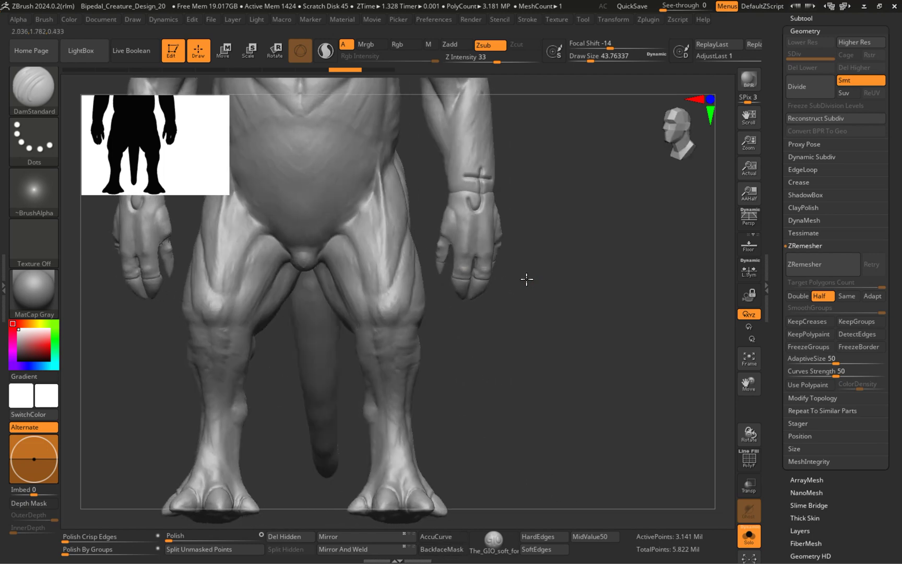
pyautogui.moveTo(460, 292); pyautogui.dragTo(482, 222)
pyautogui.keyDown('alt'); pyautogui.moveTo(245, 248); pyautogui.dragTo(314, 260); pyautogui.keyUp('alt')
pyautogui.keyDown('alt'); pyautogui.moveTo(639, 297); pyautogui.dragTo(604, 233); pyautogui.keyUp('alt')
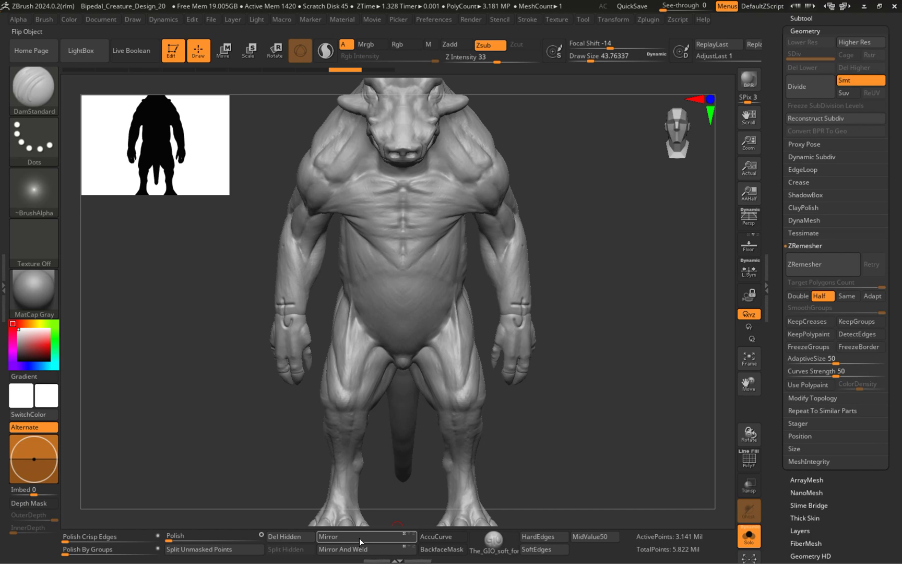
pyautogui.moveTo(493, 416); pyautogui.dragTo(465, 416)
pyautogui.keyDown('shift'); pyautogui.moveTo(529, 418); pyautogui.dragTo(552, 433); pyautogui.keyUp('shift')
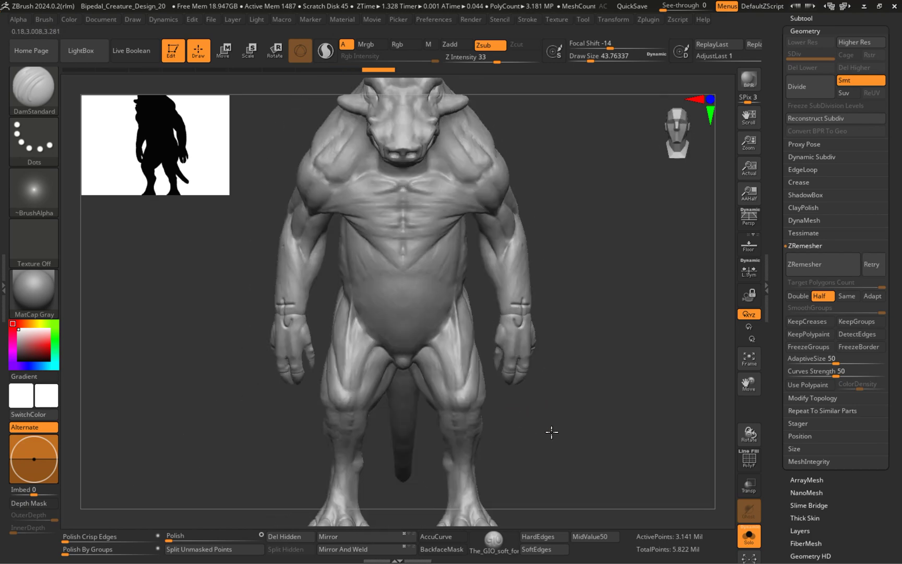
pyautogui.click(364, 551)
pyautogui.moveTo(651, 520); pyautogui.dragTo(653, 322)
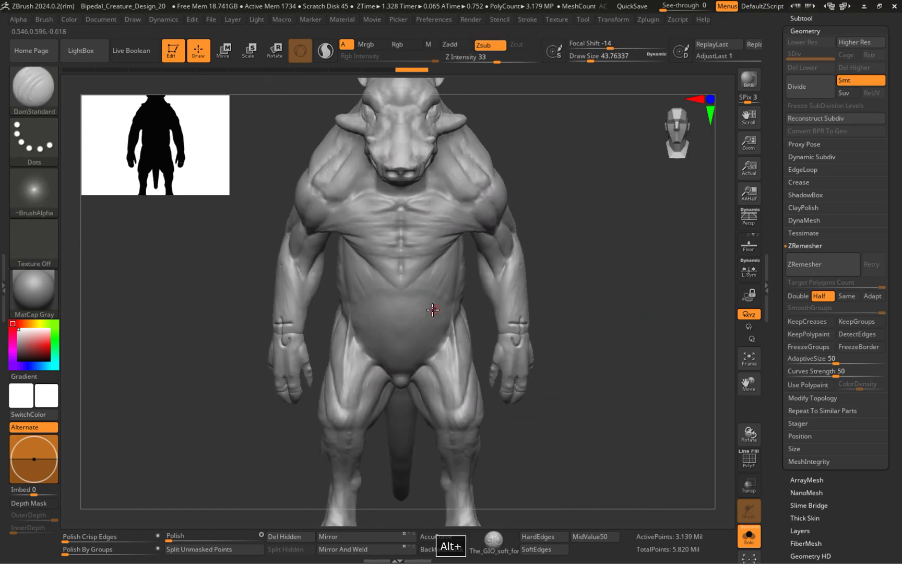
# Step: ZRemesh the mirrored body with the Half target and inspect the shoulder topology with the wireframe shown
pyautogui.click(810, 272)
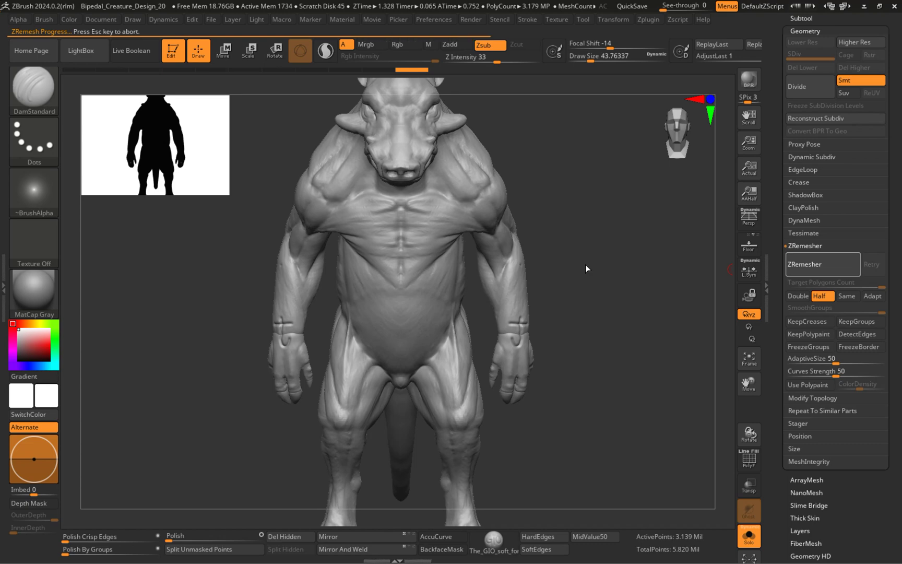
pyautogui.moveTo(607, 288); pyautogui.dragTo(585, 236)
pyautogui.hotkey('shift', 'f')
pyautogui.keyDown('alt'); pyautogui.moveTo(585, 235); pyautogui.dragTo(450, 331, button='right'); pyautogui.keyUp('alt')
pyautogui.moveTo(490, 285); pyautogui.dragTo(604, 274, button='right')
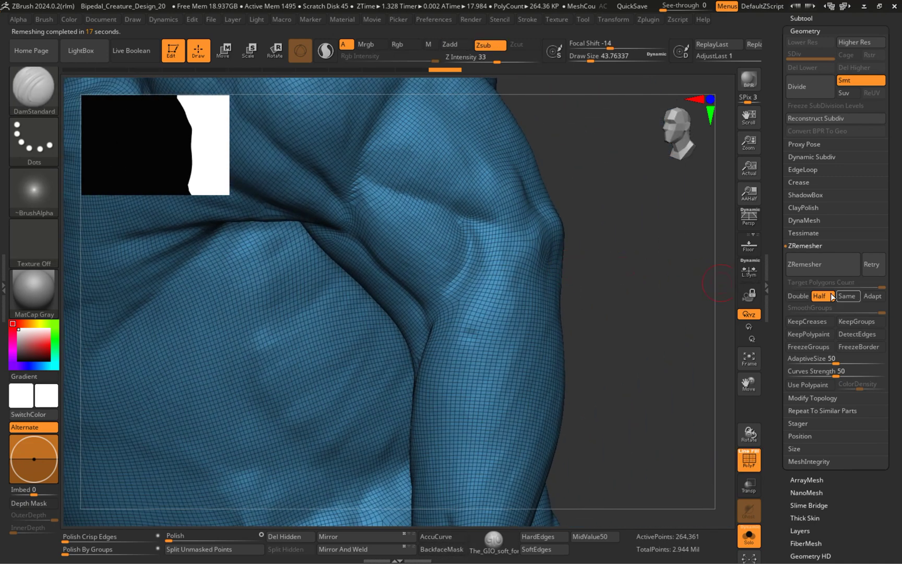
pyautogui.keyDown('alt'); pyautogui.moveTo(651, 271); pyautogui.dragTo(556, 242); pyautogui.keyUp('alt')
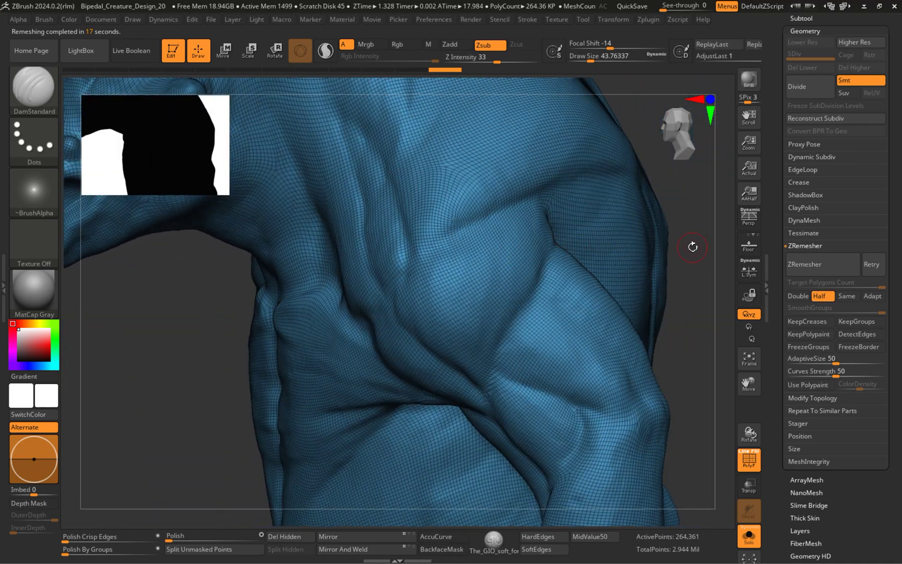
# Step: ZRemesh the body a second time with the Half target and turn off the wireframe
pyautogui.click(802, 268)
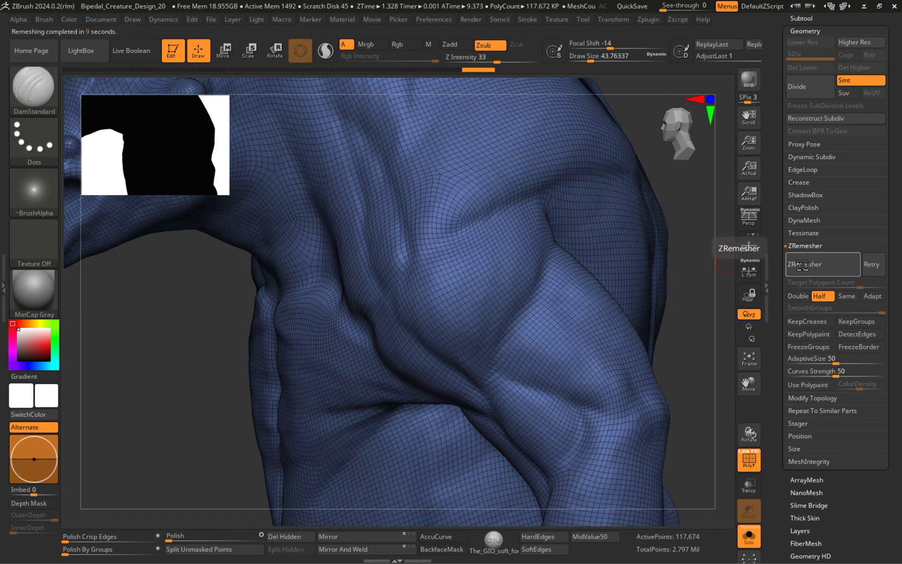
pyautogui.moveTo(621, 291); pyautogui.dragTo(503, 238, button='right')
pyautogui.hotkey('shift', 'f')
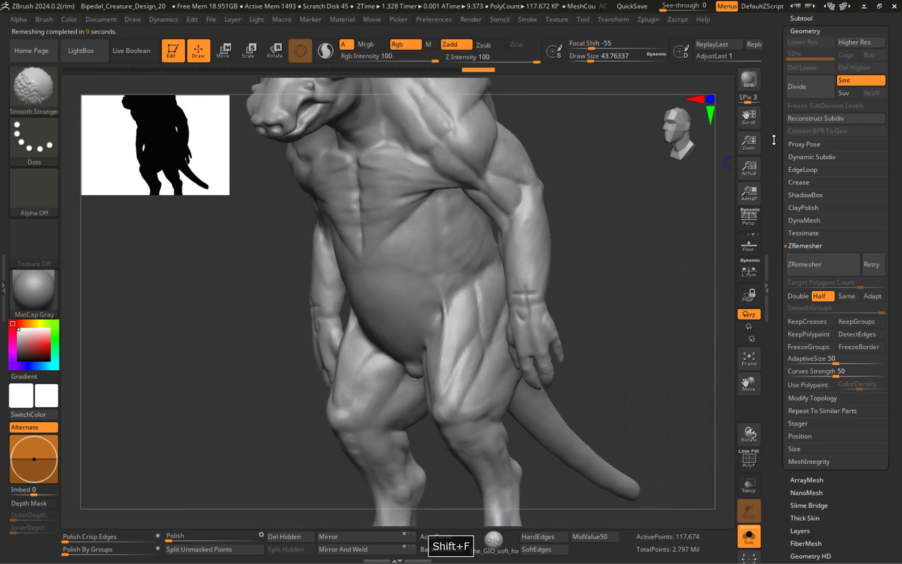
# Step: Show the subtool list, turn off Solo mode, and view the high-resolution Remeshed head with Remeshed1 hidden
pyautogui.click(817, 19)
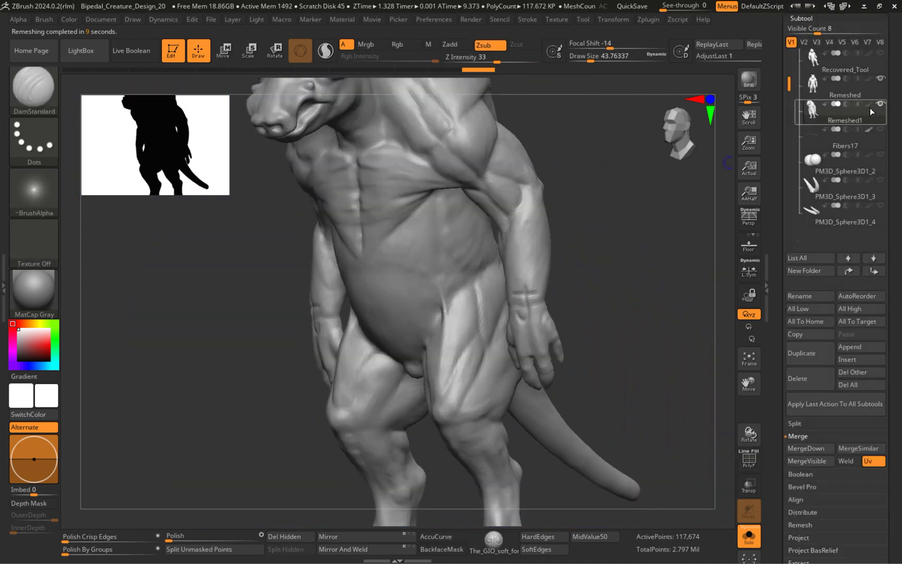
pyautogui.click(856, 85)
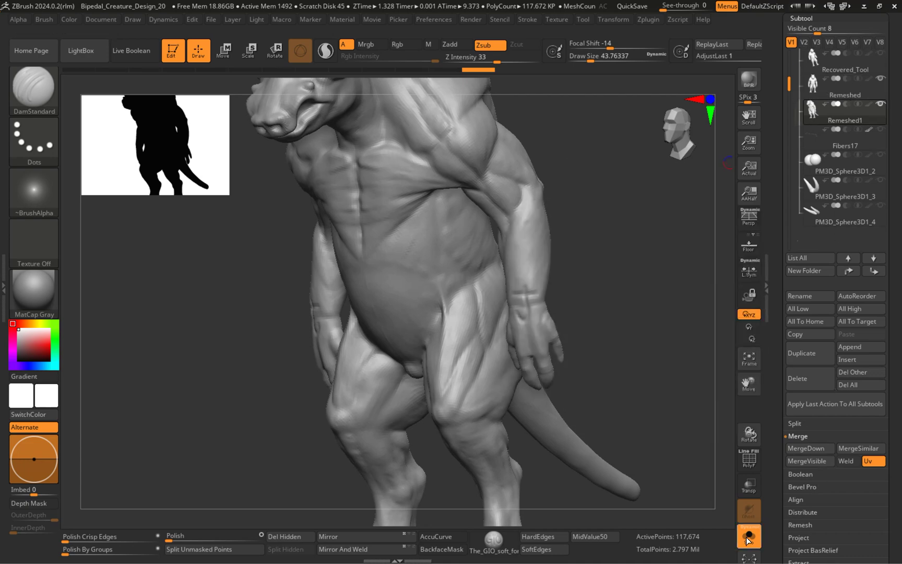
pyautogui.click(748, 536)
pyautogui.moveTo(631, 338); pyautogui.dragTo(580, 308)
pyautogui.keyDown('alt'); pyautogui.moveTo(646, 230); pyautogui.dragTo(631, 302); pyautogui.keyUp('alt')
pyautogui.click(865, 89)
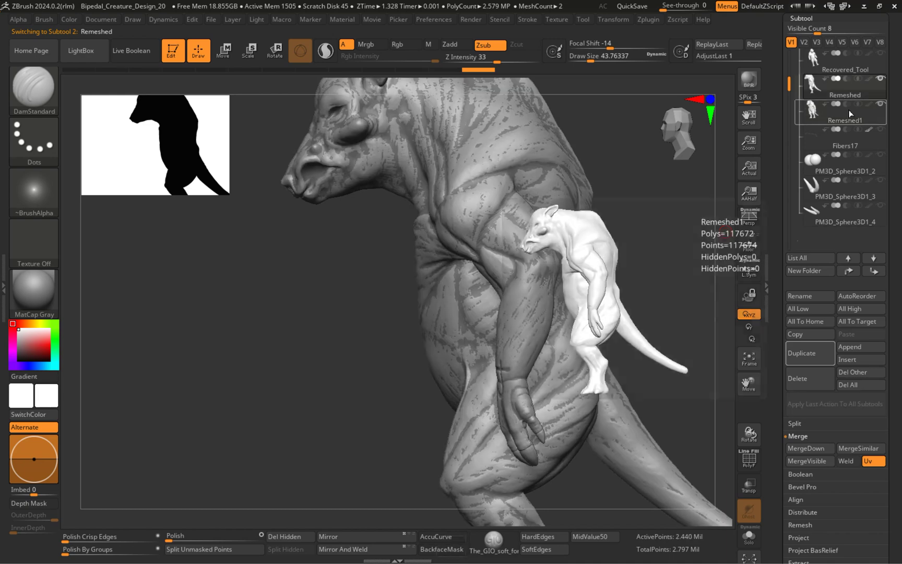
pyautogui.click(881, 105)
pyautogui.moveTo(250, 261); pyautogui.dragTo(560, 250)
pyautogui.keyDown('alt'); pyautogui.moveTo(527, 188); pyautogui.dragTo(541, 249); pyautogui.keyUp('alt')
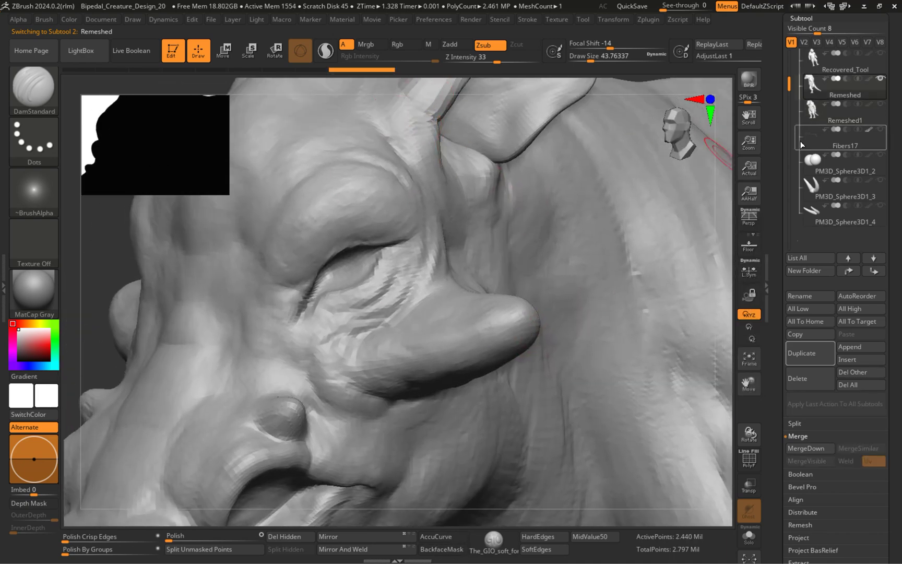
# Step: Select Remeshed1, hide Remeshed, and examine the low-resolution head with and without its wireframe
pyautogui.click(834, 116)
pyautogui.click(880, 79)
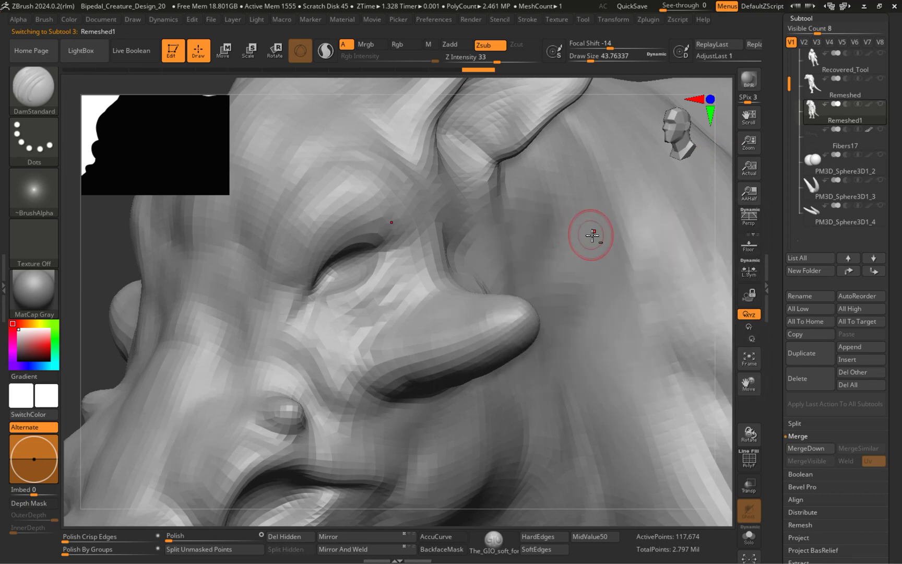
pyautogui.keyDown('alt'); pyautogui.moveTo(588, 235); pyautogui.dragTo(569, 238); pyautogui.keyUp('alt')
pyautogui.hotkey('shift', 'f')
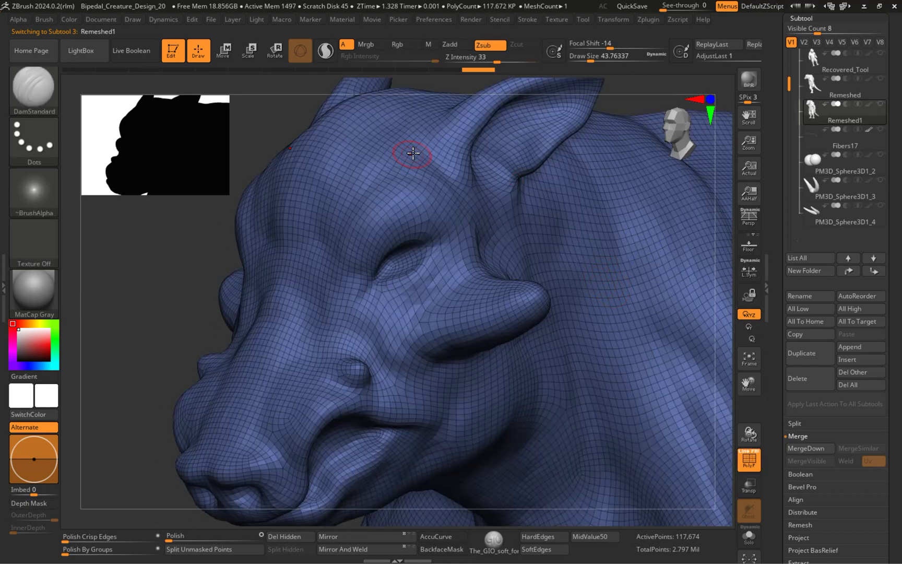
pyautogui.hotkey('shift', 'f')
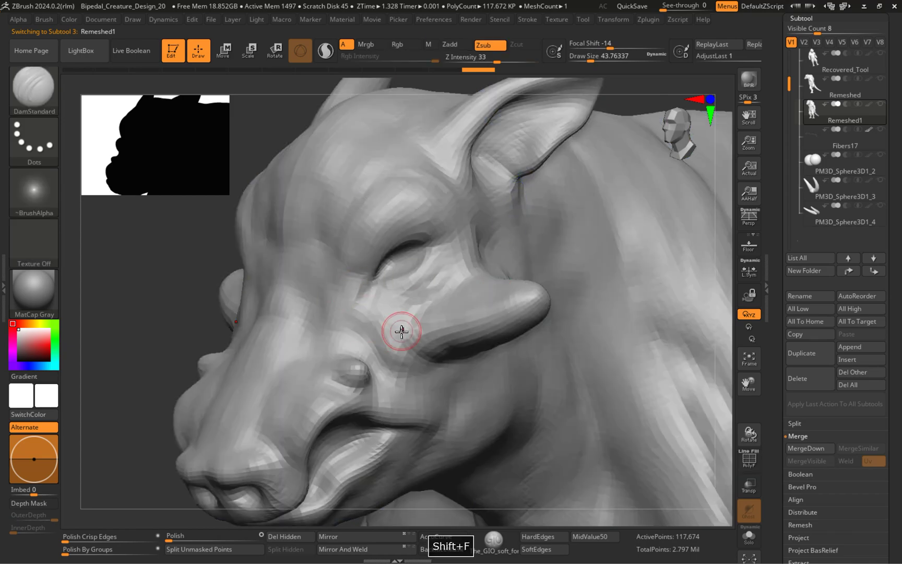
# Step: Make the Remeshed and Remeshed1 subtools visible together
pyautogui.click(880, 78)
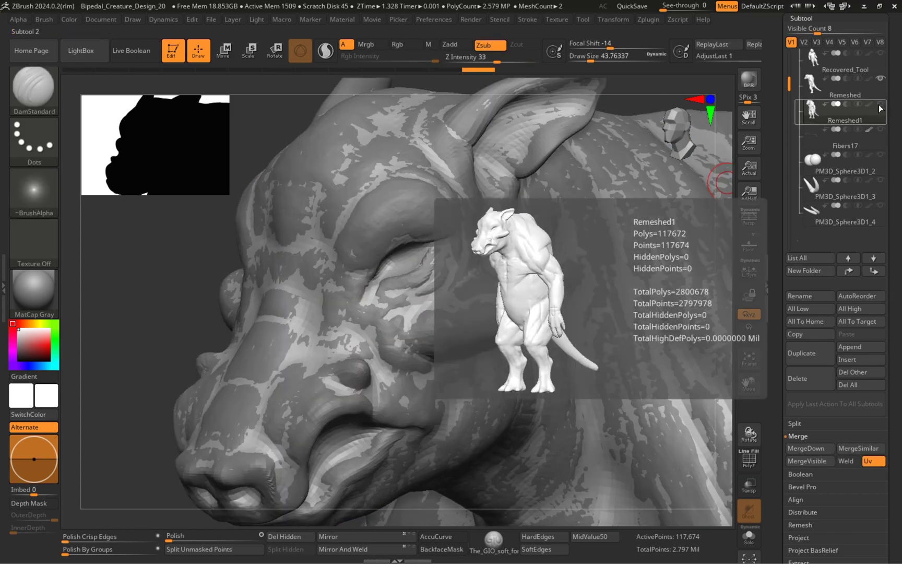
pyautogui.click(882, 109)
pyautogui.keyDown('alt'); pyautogui.moveTo(523, 265); pyautogui.dragTo(455, 251, button='right'); pyautogui.keyUp('alt')
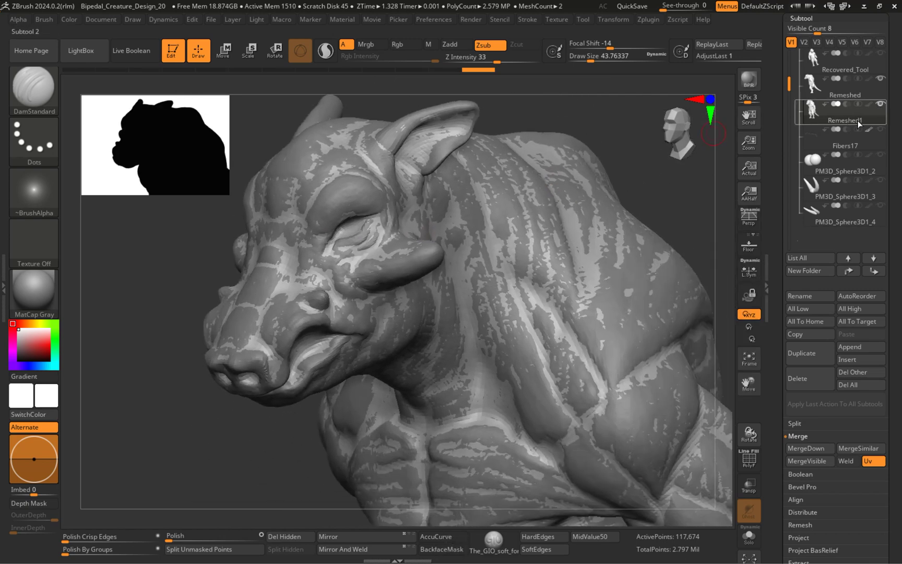
# Step: Project the detail of Remeshed onto the selected Remeshed1 subtool with ProjectAll
pyautogui.moveTo(882, 87)
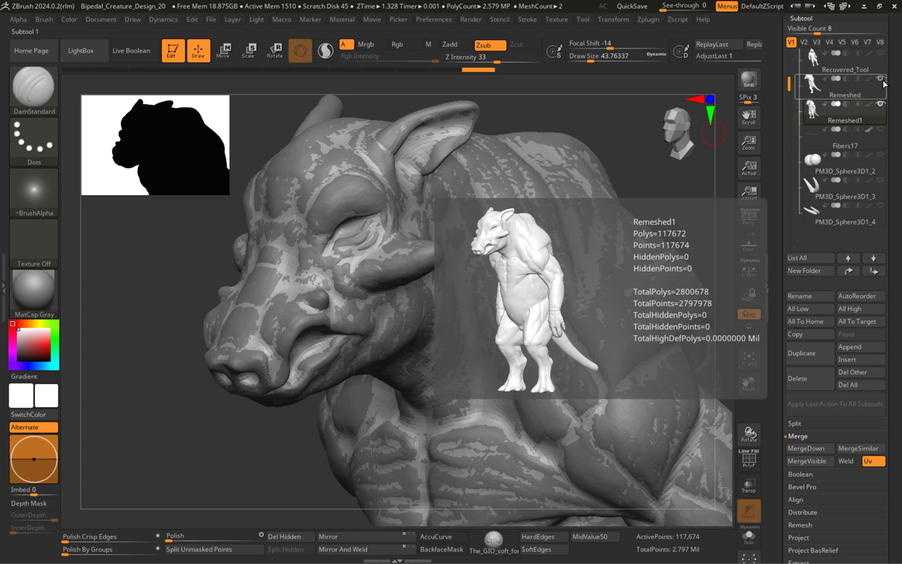
pyautogui.moveTo(887, 122)
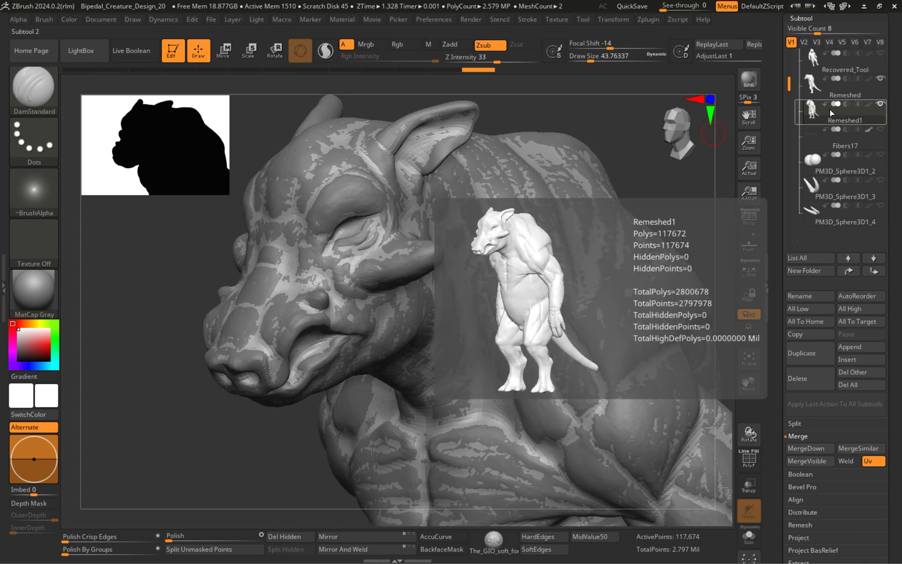
pyautogui.scroll(-6, 871, 183)
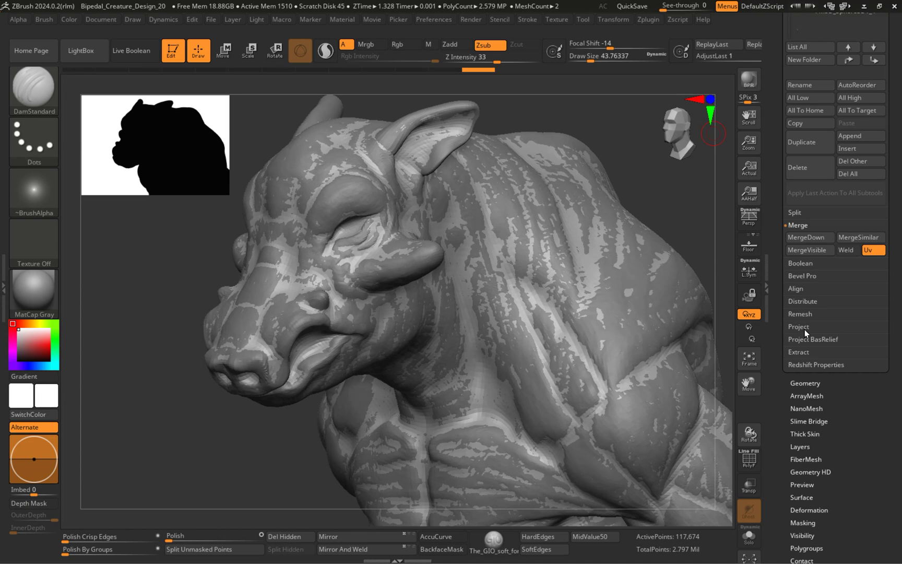
pyautogui.click(798, 326)
pyautogui.scroll(-1, 810, 313)
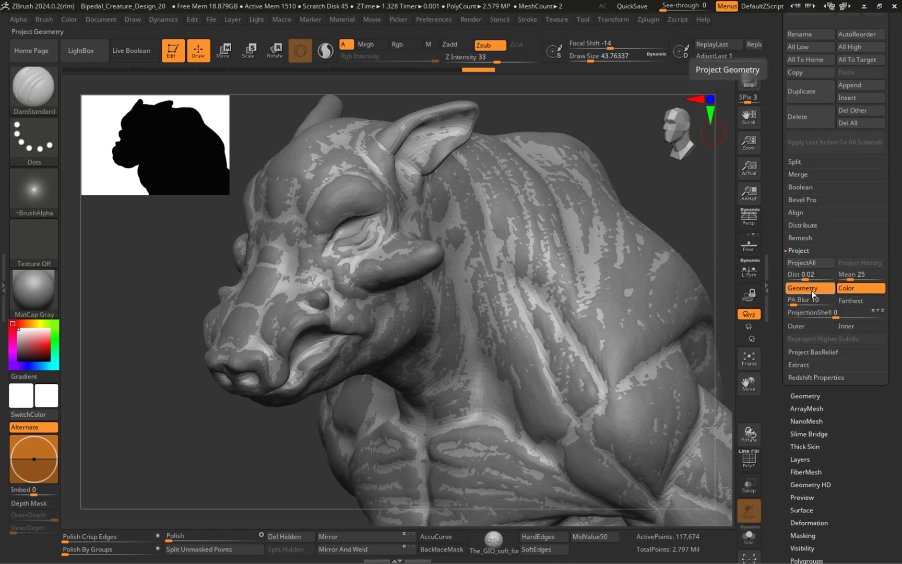
pyautogui.click(805, 263)
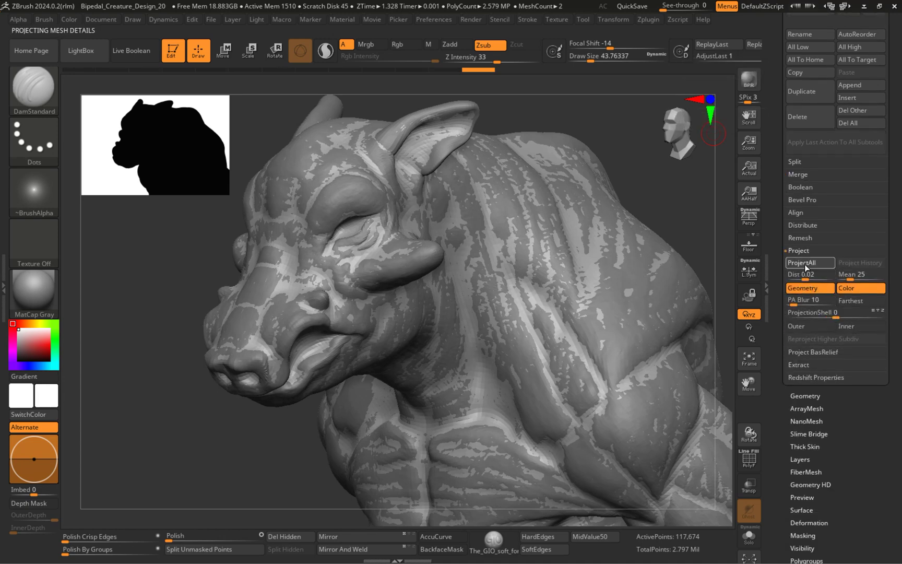
# Step: Inspect the projected surface on the head and shoulders, and isolate Remeshed1 in Solo mode
pyautogui.keyDown('alt'); pyautogui.moveTo(616, 258); pyautogui.dragTo(553, 231, button='right'); pyautogui.keyUp('alt')
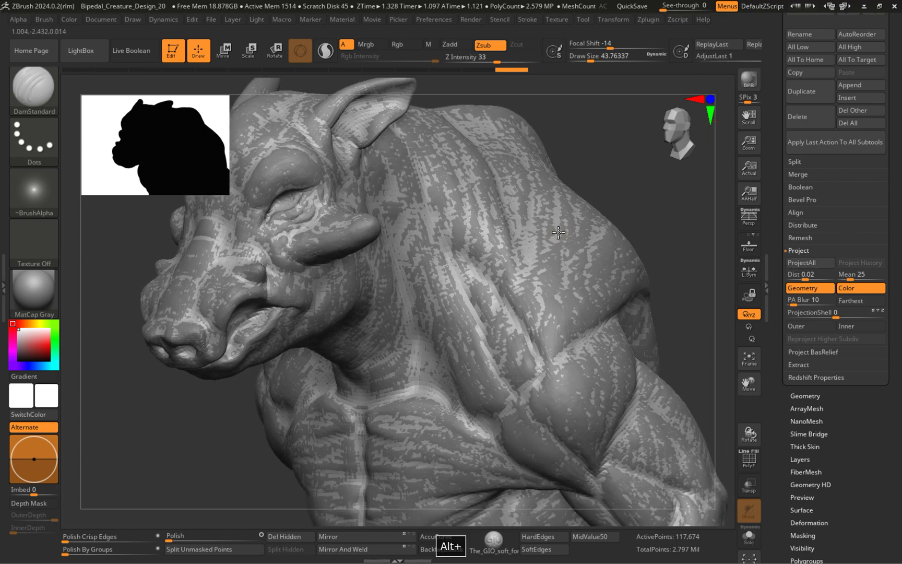
pyautogui.keyDown('alt'); pyautogui.moveTo(616, 259); pyautogui.dragTo(656, 219, button='right'); pyautogui.keyUp('alt')
pyautogui.keyDown('alt'); pyautogui.moveTo(338, 252); pyautogui.dragTo(616, 243, button='right'); pyautogui.keyUp('alt')
pyautogui.scroll(6, 861, 209)
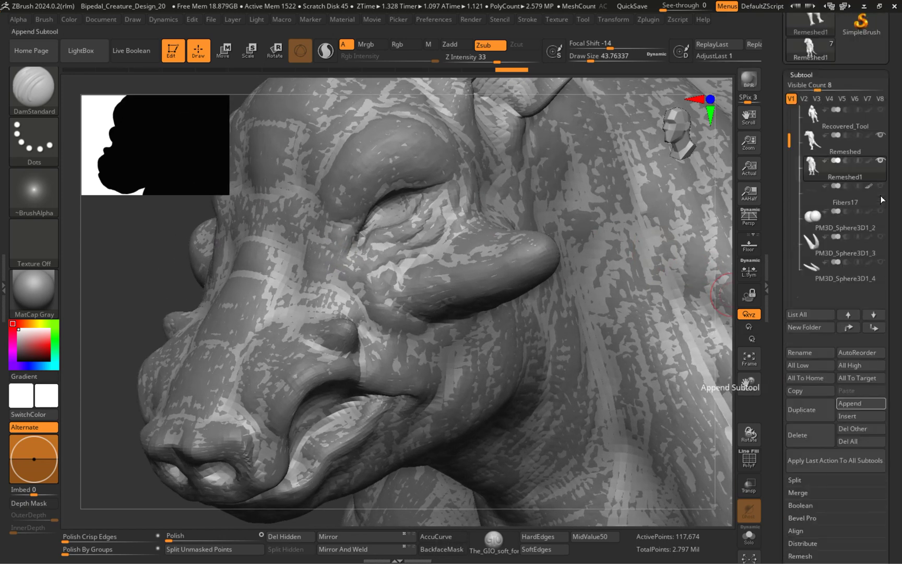
pyautogui.moveTo(881, 160)
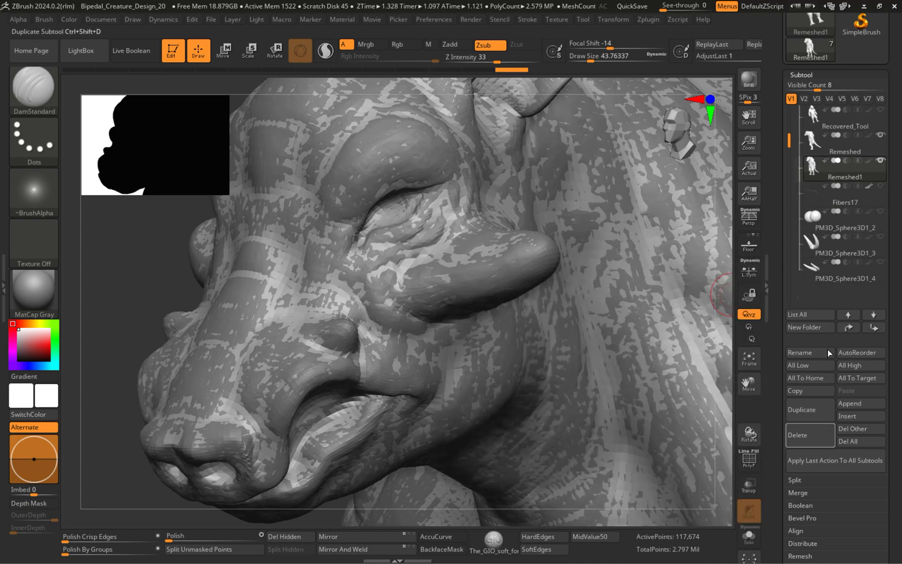
pyautogui.click(749, 536)
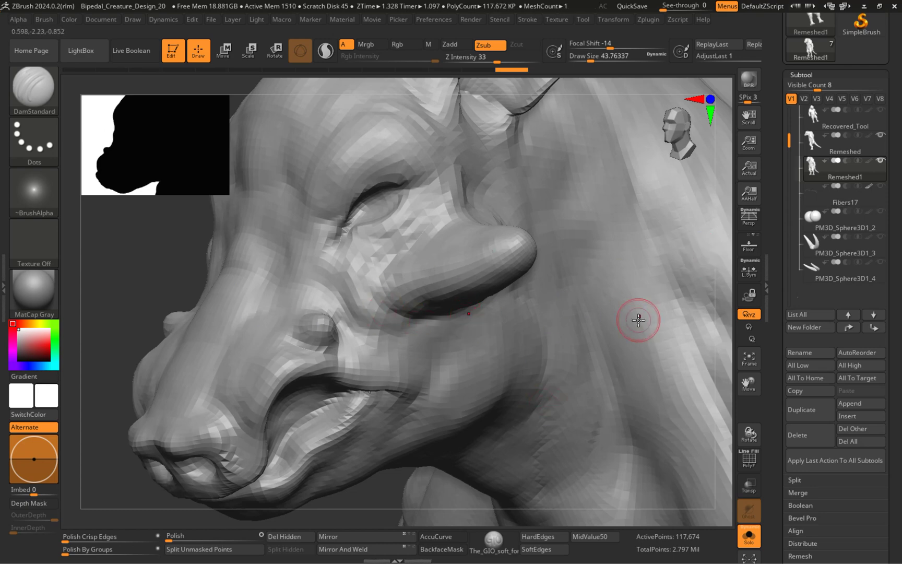
# Step: Compare the facial detail of Remeshed and Remeshed1 by selecting them alternately in Solo mode
pyautogui.click(853, 150)
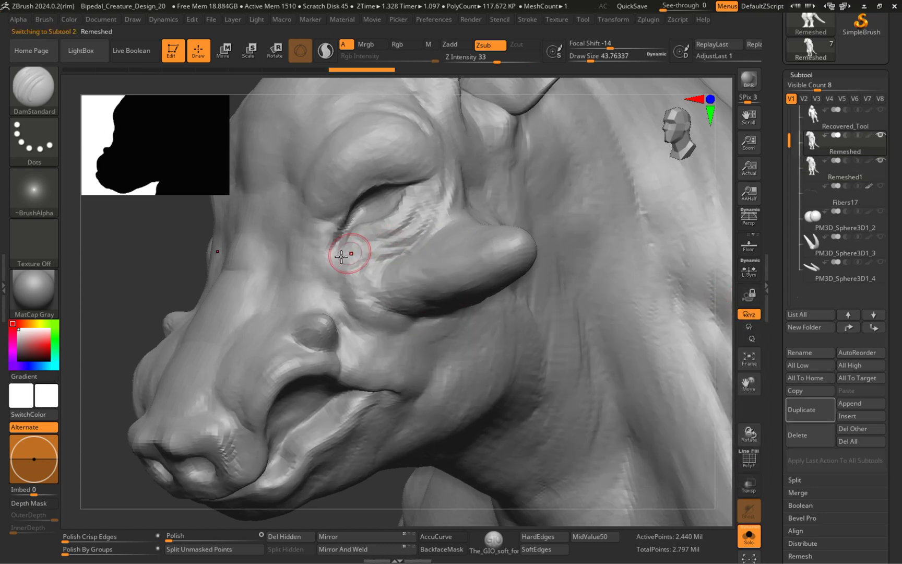
pyautogui.click(843, 172)
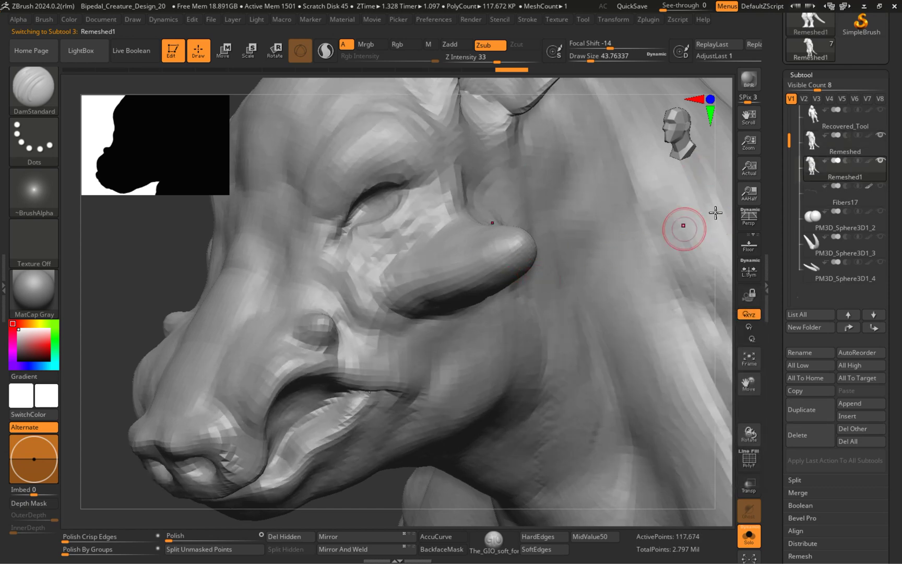
pyautogui.click(854, 153)
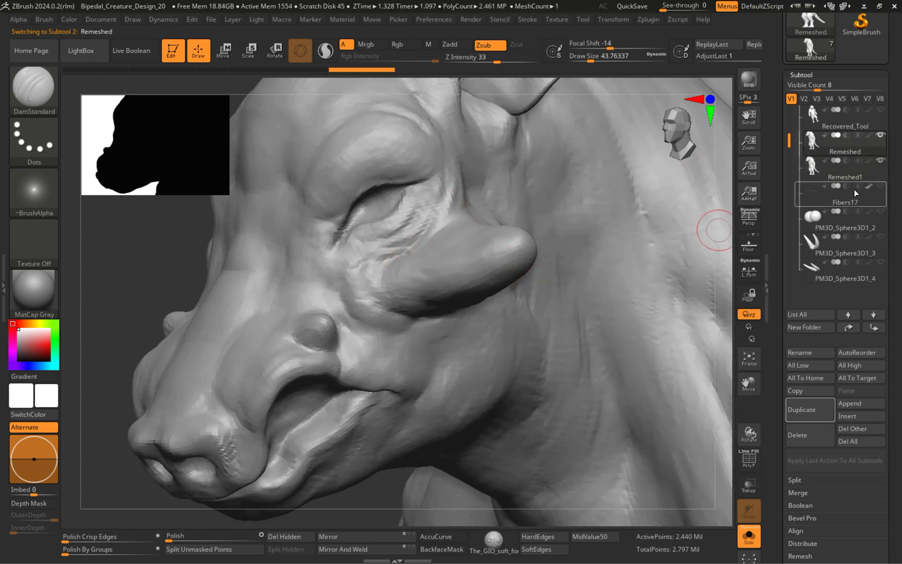
# Step: Select the Remeshed1 subtool and divide it once to add a subdivision level
pyautogui.click(855, 175)
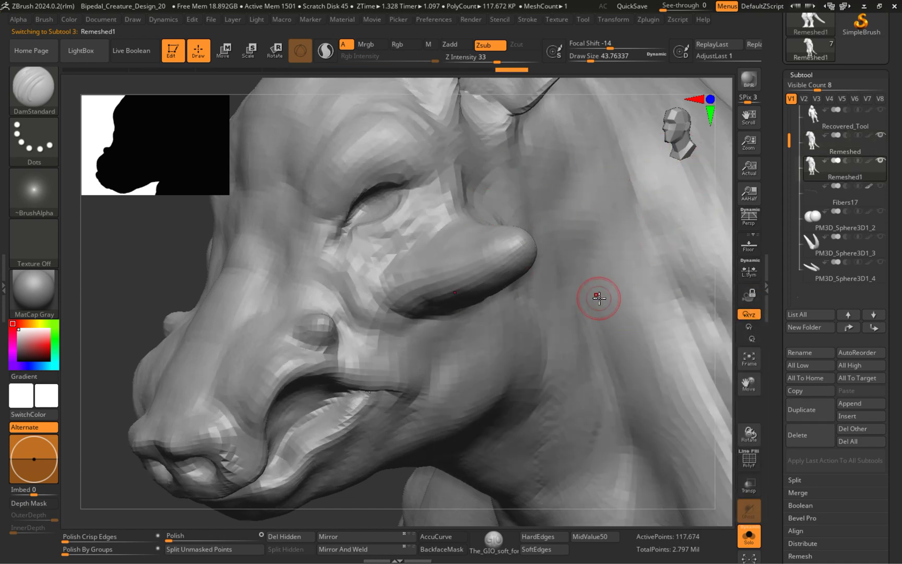
pyautogui.press('ctrl')
pyautogui.hotkey('ctrl', 'd')
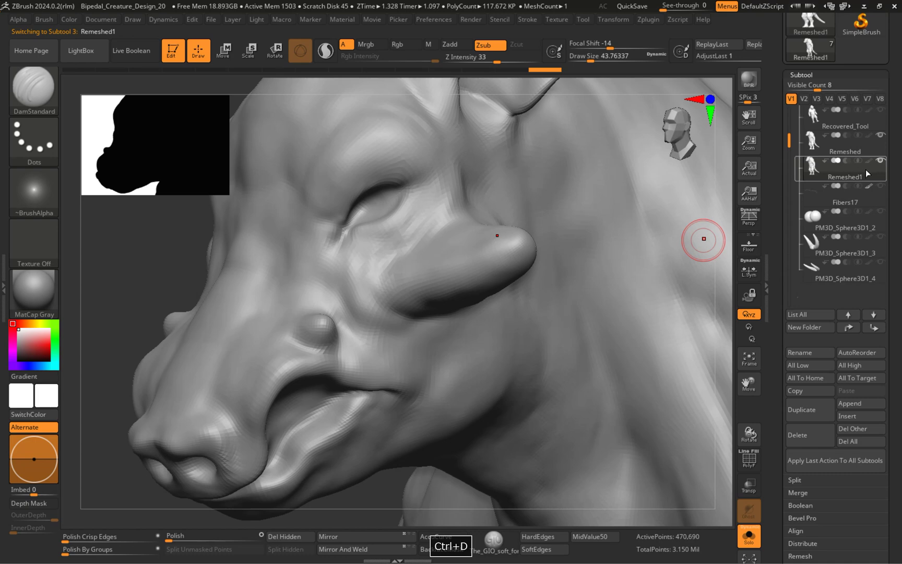
# Step: Show Remeshed alongside Remeshed1 and project its detail onto the newly subdivided Remeshed1 with ProjectAll
pyautogui.click(750, 540)
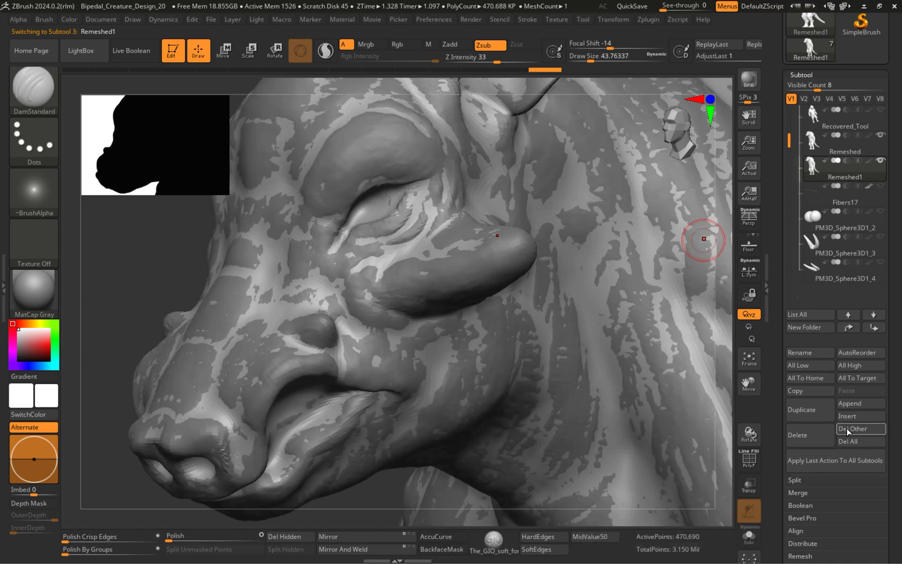
pyautogui.moveTo(786, 134); pyautogui.dragTo(786, 195)
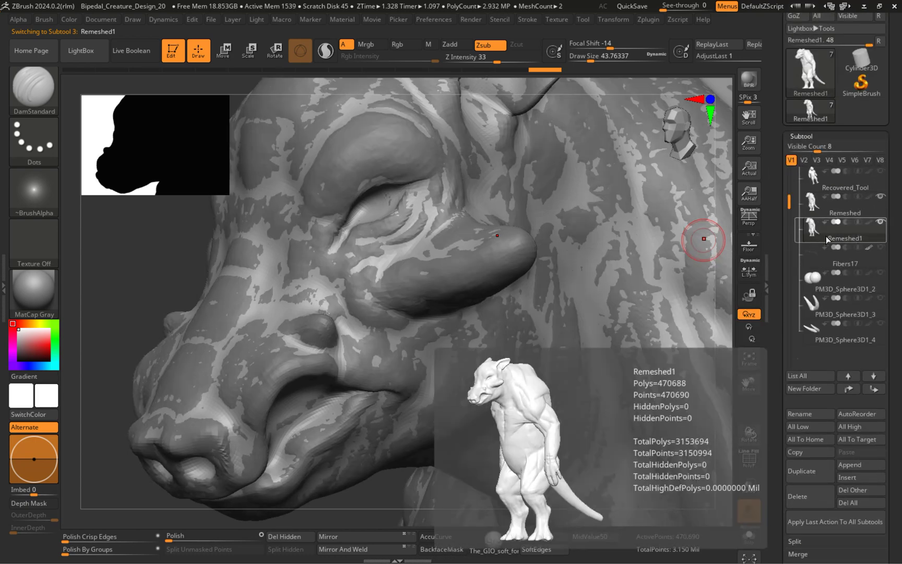
pyautogui.scroll(-12, 835, 261)
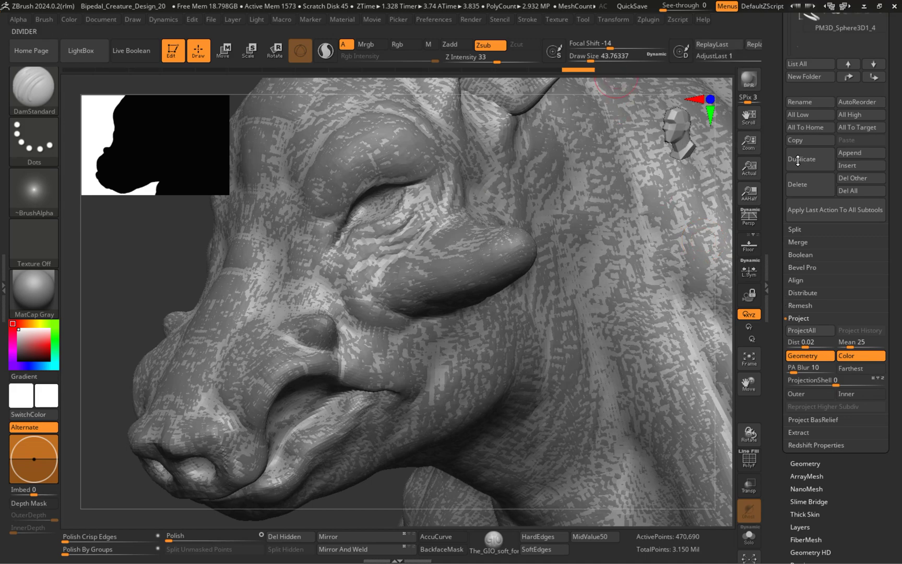
# Step: Compare the head detail of Remeshed and Remeshed1 in Solo mode after the projection, ending on Remeshed1
pyautogui.click(751, 544)
pyautogui.scroll(5, 846, 266)
pyautogui.moveTo(852, 256)
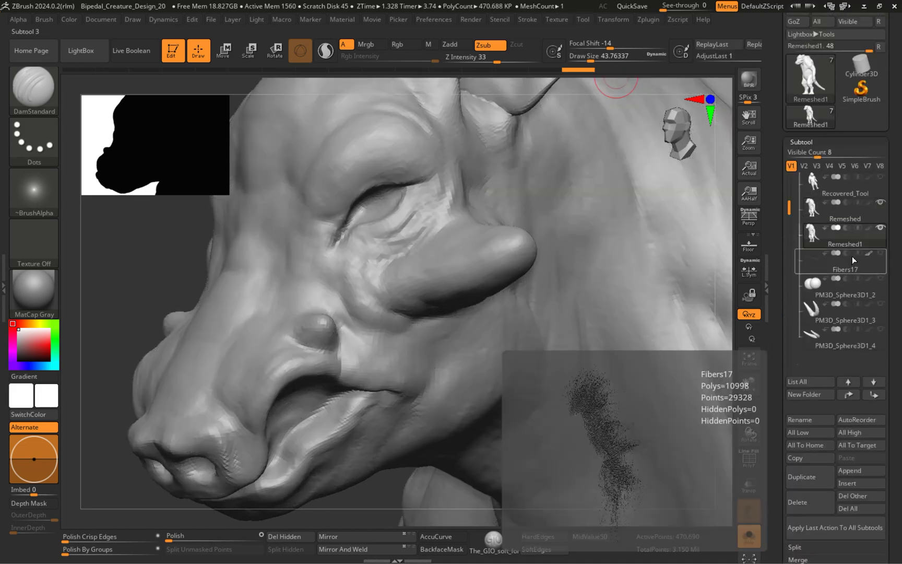
pyautogui.click(864, 219)
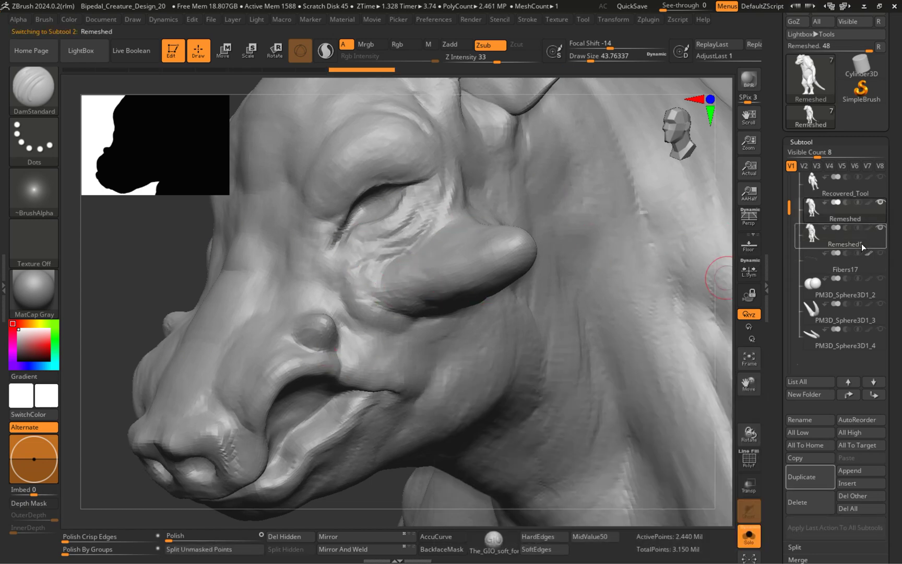
pyautogui.click(862, 219)
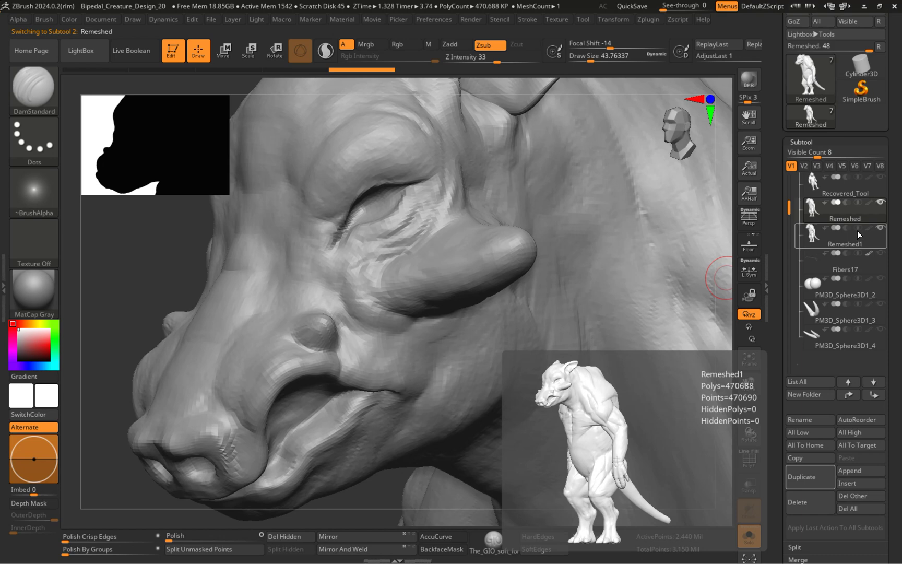
pyautogui.click(853, 241)
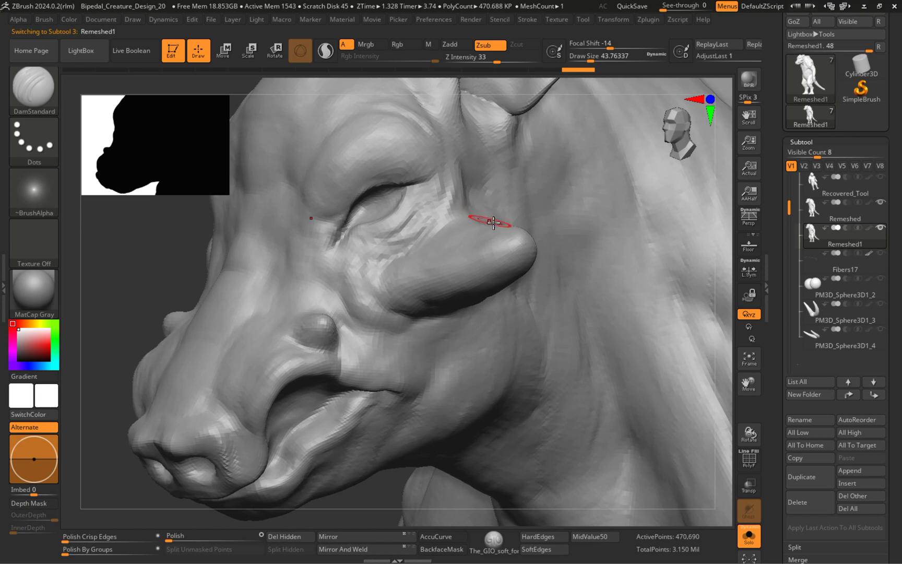
# Step: Divide Remeshed1 once more and project the Remeshed detail onto it again with both subtools visible
pyautogui.hotkey('ctrl', 'd')
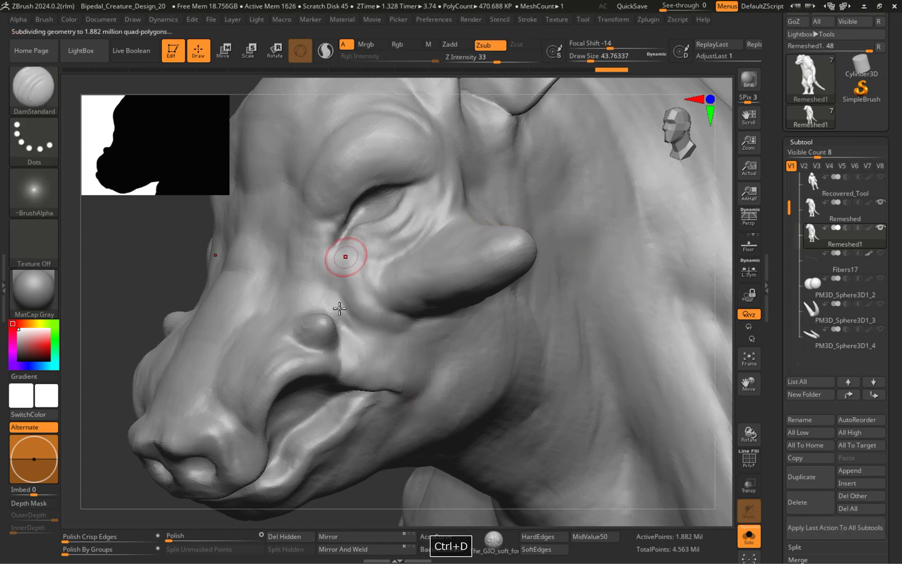
pyautogui.click(750, 542)
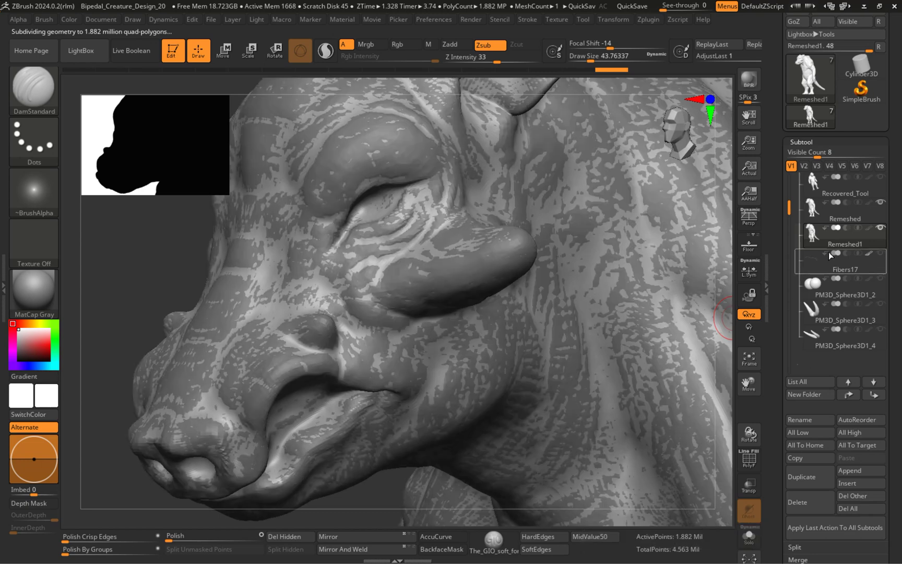
pyautogui.scroll(-5, 852, 249)
pyautogui.click(798, 283)
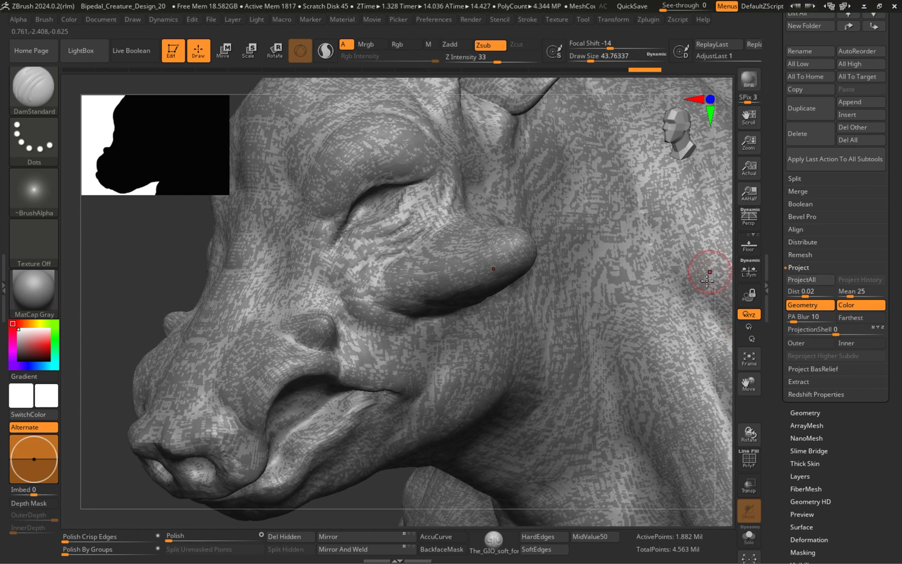
# Step: Isolate Remeshed1 in Solo mode and check its eye and snout detail against the Remeshed subtool
pyautogui.click(748, 535)
pyautogui.scroll(4, 838, 238)
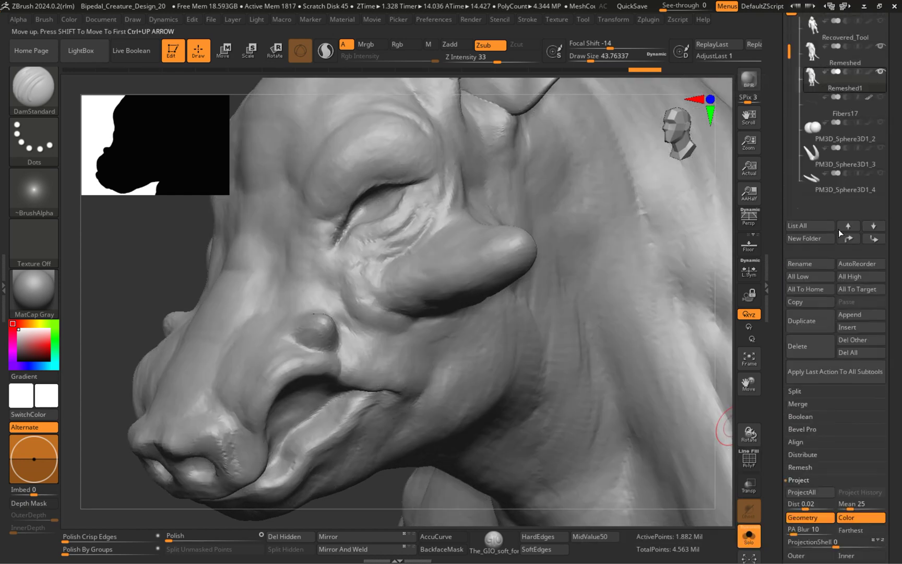
pyautogui.scroll(3, 838, 238)
pyautogui.click(846, 169)
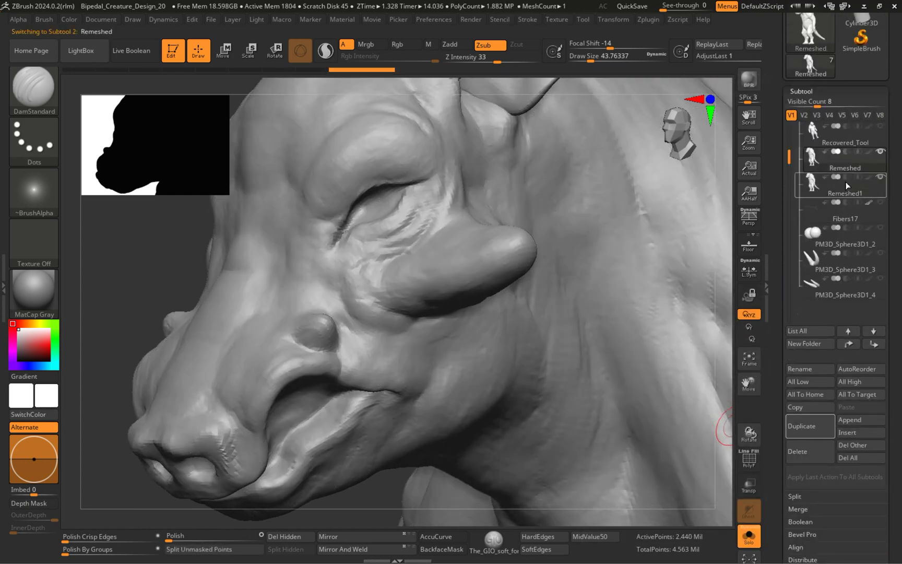
pyautogui.click(847, 183)
pyautogui.click(846, 181)
# Step: Compare the two subtools across the whole head, neck and chest from several angles, ending on Remeshed1
pyautogui.keyDown('alt'); pyautogui.moveTo(625, 250); pyautogui.dragTo(567, 242, button='right'); pyautogui.keyUp('alt')
pyautogui.click(834, 169)
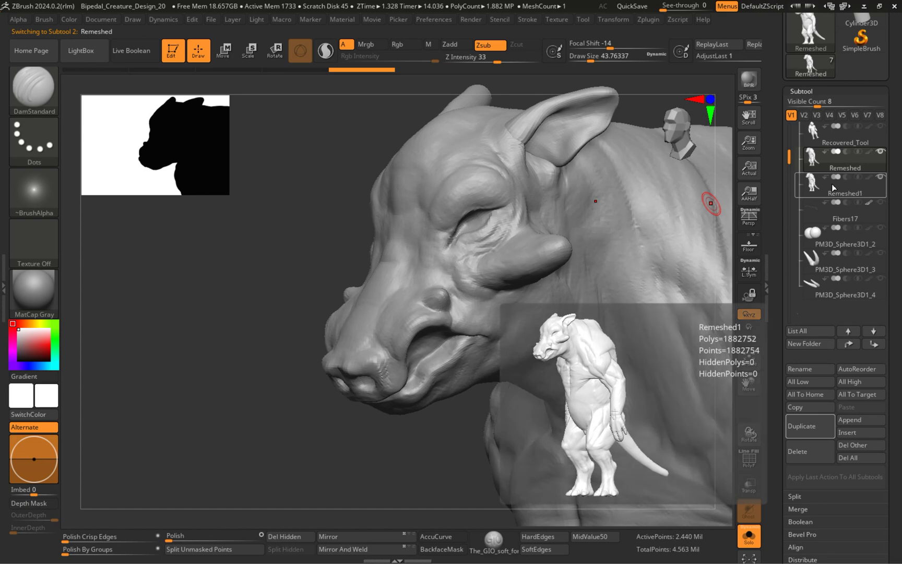
pyautogui.moveTo(528, 231); pyautogui.dragTo(502, 233, button='right')
pyautogui.keyDown('alt'); pyautogui.moveTo(501, 233); pyautogui.dragTo(393, 150, button='right'); pyautogui.keyUp('alt')
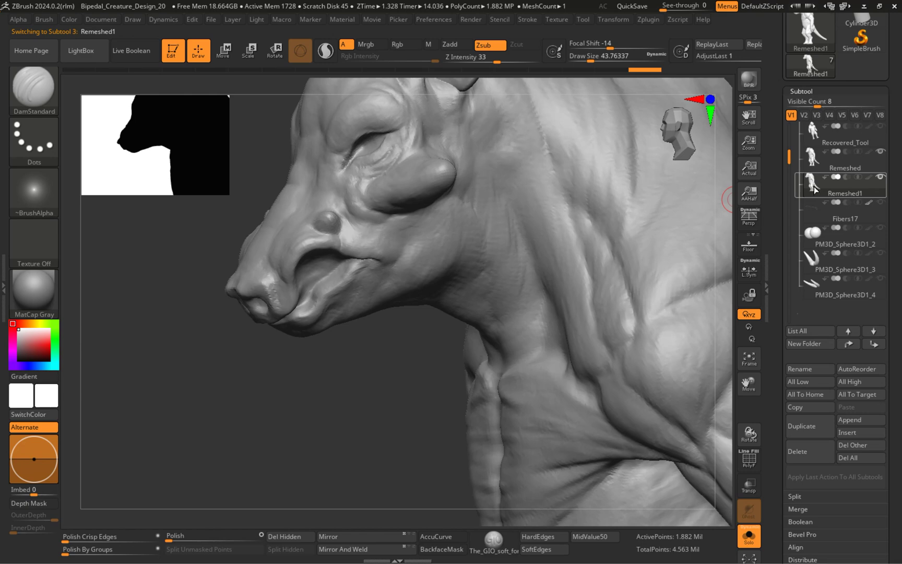
pyautogui.moveTo(592, 195); pyautogui.dragTo(630, 190, button='right')
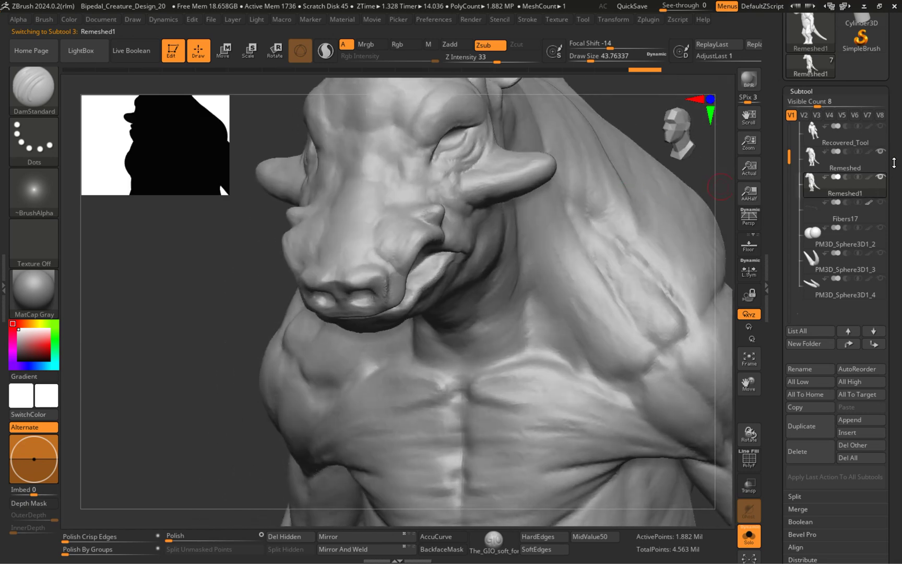
pyautogui.moveTo(883, 156)
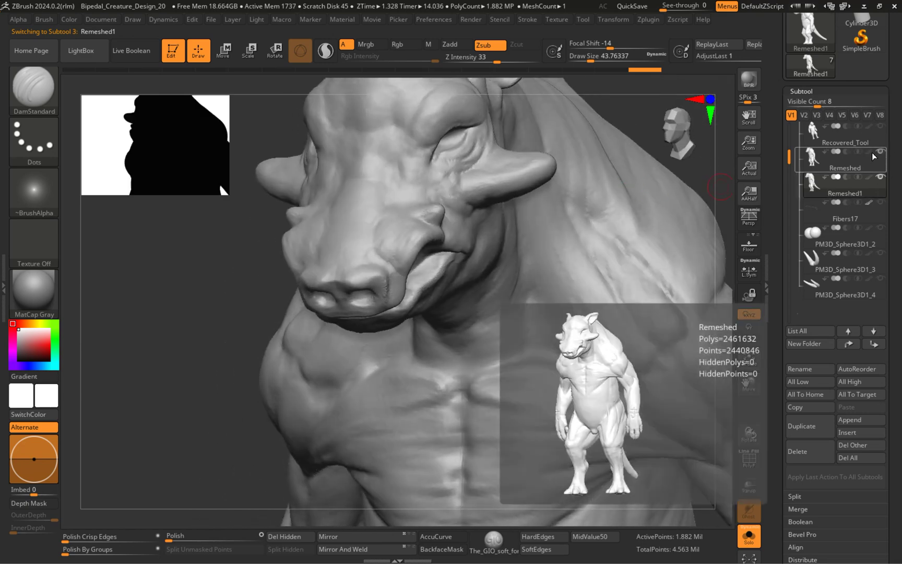
# Step: Switch to the ClayBuildup brush with a draw size of about 18 for the crease at the ear's base
pyautogui.keyDown('alt'); pyautogui.moveTo(506, 182); pyautogui.dragTo(473, 257, button='right'); pyautogui.keyUp('alt')
pyautogui.keyDown('alt'); pyautogui.moveTo(429, 161); pyautogui.dragTo(655, 235, button='right'); pyautogui.keyUp('alt')
pyautogui.moveTo(455, 250); pyautogui.dragTo(488, 254, button='right')
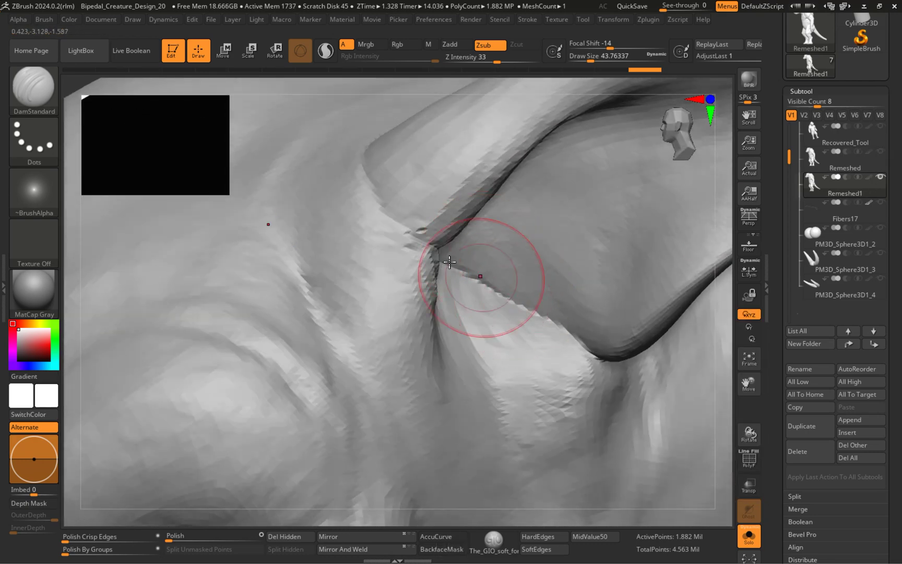
pyautogui.moveTo(385, 205); pyautogui.dragTo(407, 194, button='right')
pyautogui.keyDown('alt'); pyautogui.moveTo(412, 136); pyautogui.dragTo(426, 254, button='right'); pyautogui.keyUp('alt')
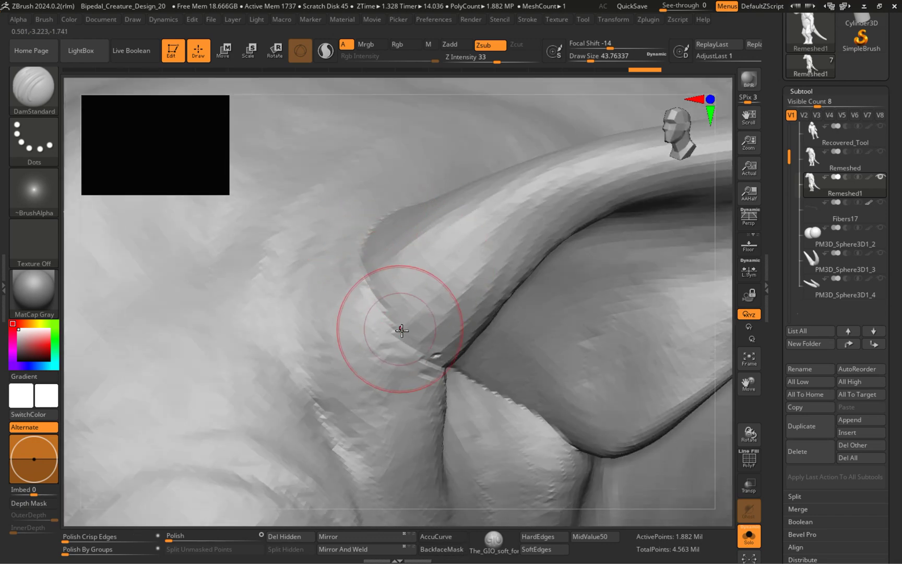
pyautogui.press('b')
pyautogui.press('b')
pyautogui.press('s')
pyautogui.moveTo(403, 322); pyautogui.dragTo(395, 323)
# Step: Try smoothing the jagged crease at the ear's base with Smooth Stronger, and undo the strokes
pyautogui.moveTo(385, 287)
pyautogui.mouseDown()
pyautogui.moveTo(403, 333)
pyautogui.moveTo(383, 329)
pyautogui.moveTo(403, 331)
pyautogui.moveTo(366, 266)
pyautogui.moveTo(378, 316)
pyautogui.mouseUp()
pyautogui.hotkey('ctrl', 'z')
pyautogui.press('u')
pyautogui.hotkey('ctrl', 'z')
pyautogui.keyDown('shift'); pyautogui.moveTo(361, 275); pyautogui.dragTo(397, 343); pyautogui.keyUp('shift')
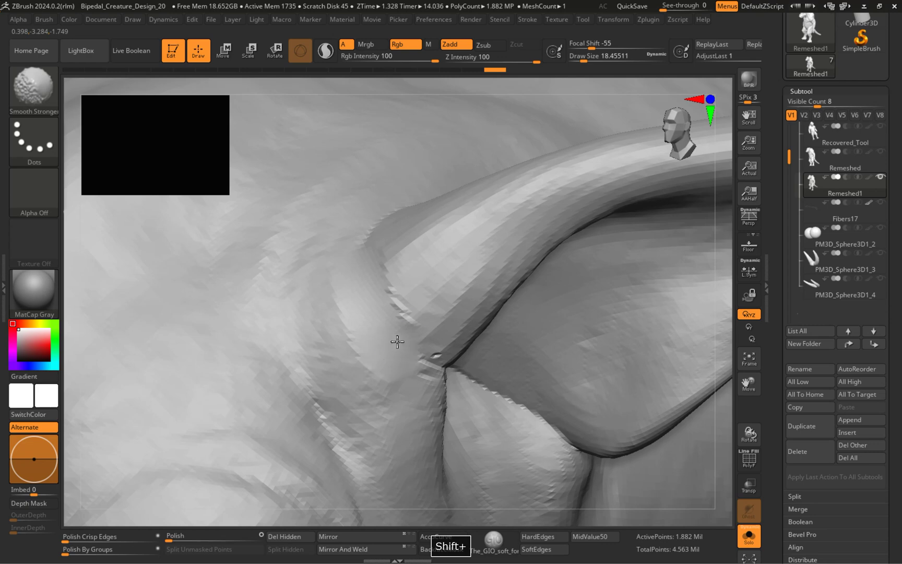
pyautogui.hotkey('ctrl', 'z')
pyautogui.press('shift')
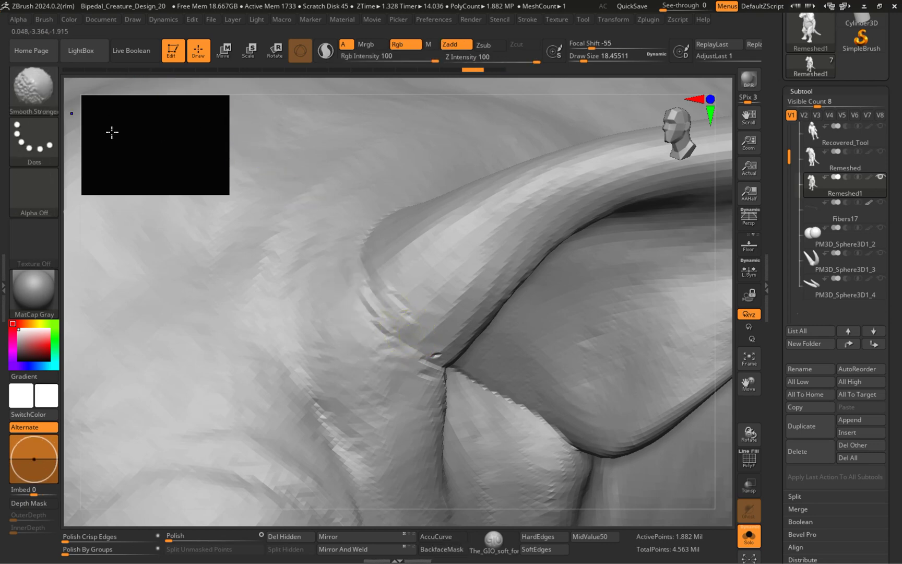
# Step: Load Smooth35 as the smoothing brush and smooth the crease at the base of the ear
pyautogui.press('b')
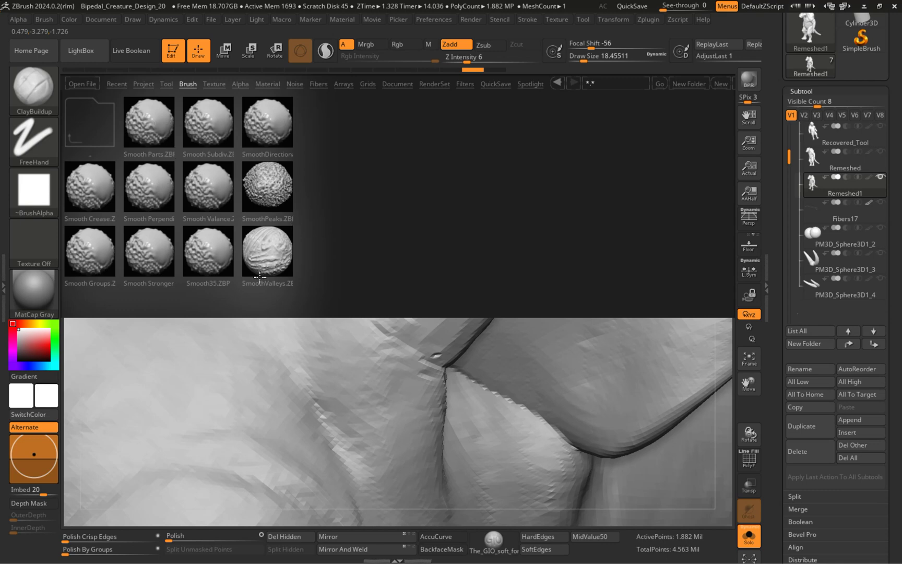
pyautogui.doubleClick(207, 249)
pyautogui.click(176, 274)
pyautogui.press('shift')
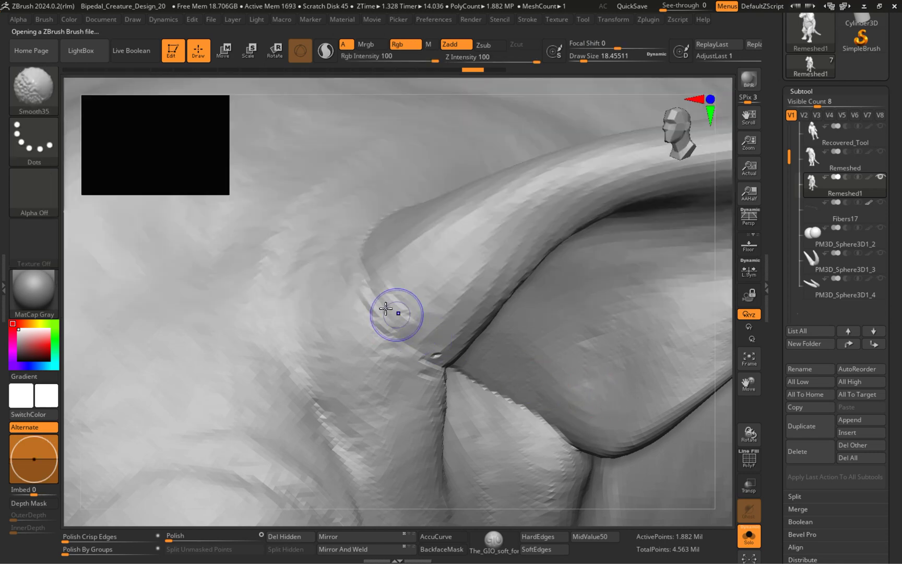
pyautogui.keyDown('alt'); pyautogui.moveTo(455, 332); pyautogui.dragTo(521, 356, button='right'); pyautogui.keyUp('alt')
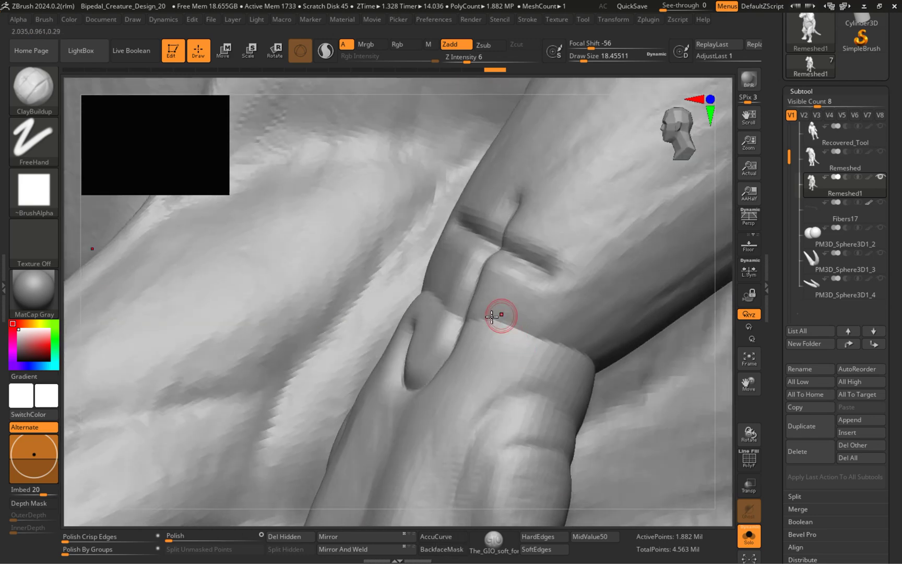
# Step: Smooth the rough seams around the creature's wrist with the Smooth35 brush
pyautogui.press('shift')
pyautogui.keyDown('shift'); pyautogui.moveTo(447, 313); pyautogui.dragTo(449, 308); pyautogui.keyUp('shift')
pyautogui.moveTo(448, 308)
pyautogui.mouseDown(button='right')
pyautogui.moveTo(473, 317)
pyautogui.moveTo(460, 313)
pyautogui.mouseUp(button='right')
pyautogui.press('shift')
pyautogui.moveTo(355, 291); pyautogui.dragTo(375, 289, button='right')
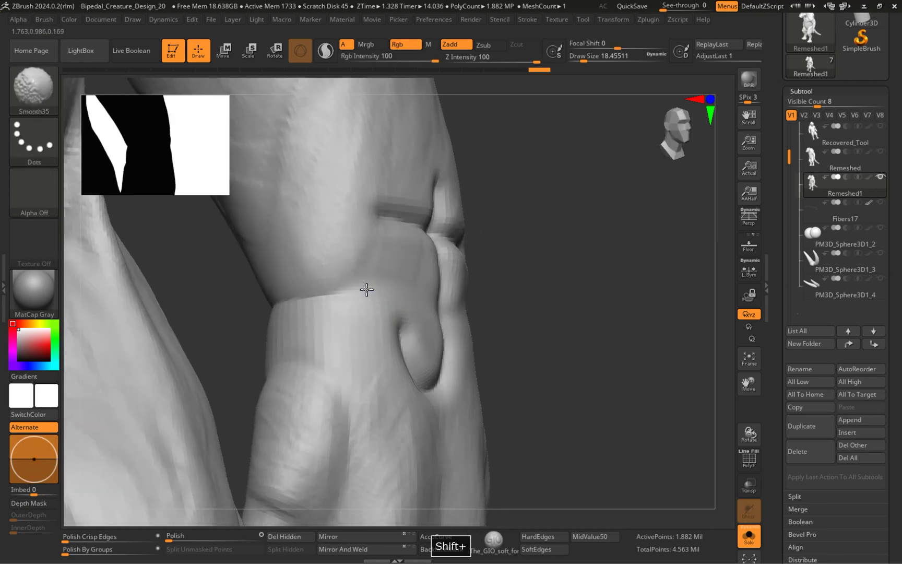
pyautogui.moveTo(268, 305)
pyautogui.mouseDown(button='right')
pyautogui.moveTo(366, 286)
pyautogui.moveTo(322, 294)
pyautogui.mouseUp(button='right')
pyautogui.keyDown('shift'); pyautogui.moveTo(218, 338); pyautogui.dragTo(183, 353); pyautogui.keyUp('shift')
pyautogui.moveTo(263, 350)
pyautogui.keyDown('alt'); pyautogui.mouseDown(button='right')
pyautogui.moveTo(312, 326)
pyautogui.moveTo(465, 285)
pyautogui.mouseUp(button='right'); pyautogui.keyUp('alt')
pyautogui.keyDown('shift'); pyautogui.moveTo(303, 308); pyautogui.dragTo(428, 285); pyautogui.keyUp('shift')
# Step: Examine the mesh for remaining projection errors, from the wrist up to the outer corner of the eye
pyautogui.moveTo(456, 308)
pyautogui.keyDown('alt'); pyautogui.mouseDown(button='right')
pyautogui.moveTo(432, 167)
pyautogui.moveTo(430, 255)
pyautogui.mouseUp(button='right'); pyautogui.keyUp('alt')
pyautogui.moveTo(323, 245); pyautogui.dragTo(413, 209, button='right')
pyautogui.keyDown('alt'); pyautogui.moveTo(412, 143); pyautogui.dragTo(393, 338, button='right'); pyautogui.keyUp('alt')
pyautogui.moveTo(235, 285); pyautogui.dragTo(418, 261, button='right')
pyautogui.keyDown('alt'); pyautogui.moveTo(371, 397); pyautogui.dragTo(451, 382, button='right'); pyautogui.keyUp('alt')
pyautogui.moveTo(537, 205); pyautogui.dragTo(397, 261, button='right')
pyautogui.moveTo(514, 324); pyautogui.dragTo(360, 280, button='right')
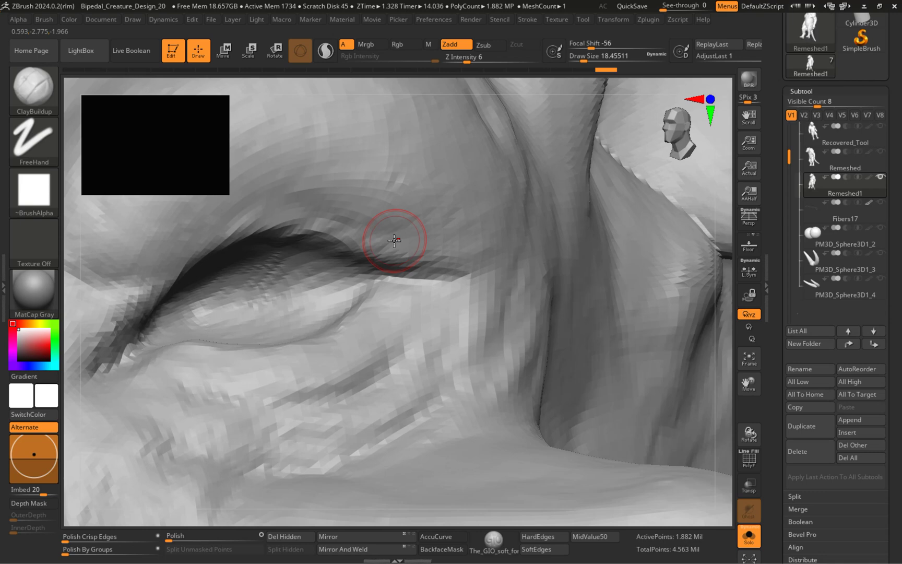
pyautogui.moveTo(369, 218); pyautogui.dragTo(369, 292, button='right')
pyautogui.rightClick(368, 292)
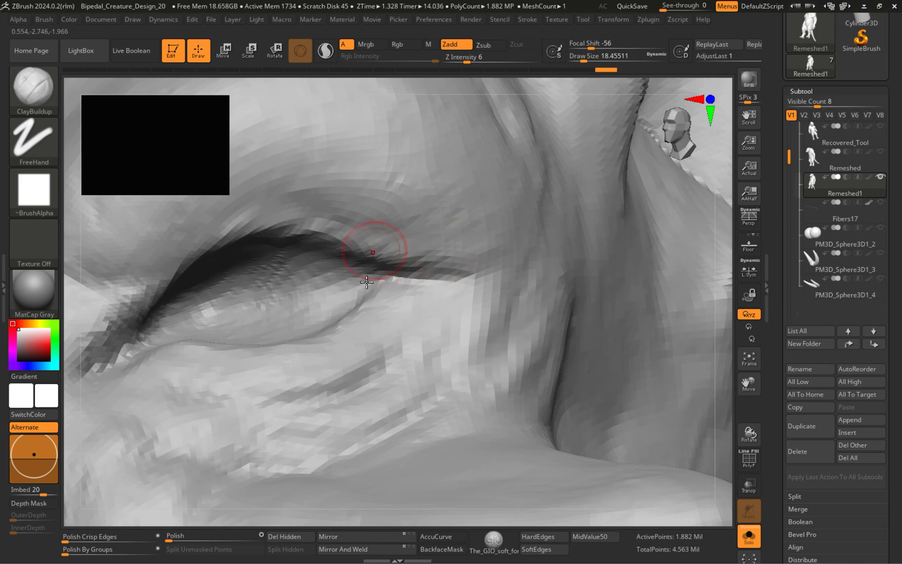
pyautogui.moveTo(422, 297); pyautogui.dragTo(429, 302, button='right')
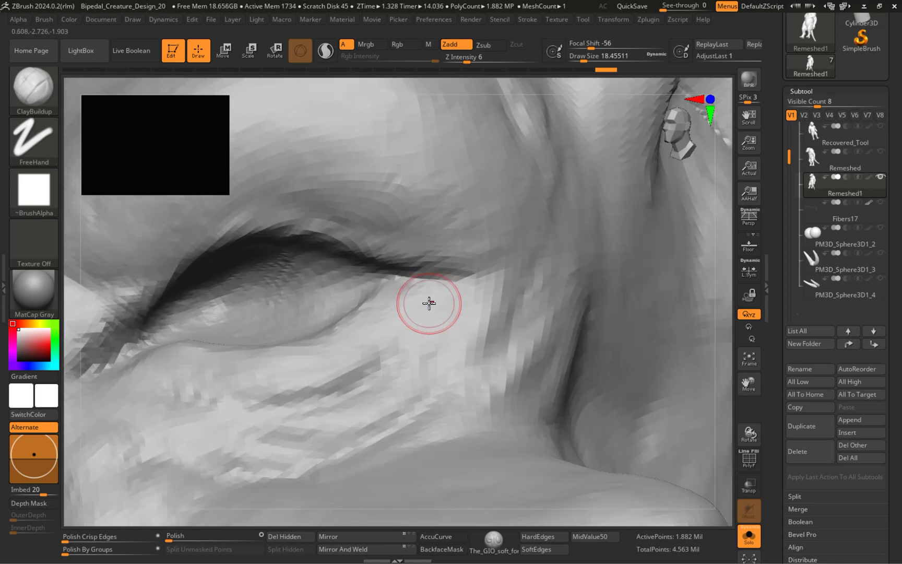
# Step: Isolate the polygons around the outer corner of the eye and reduce the draw size to about 1.3
pyautogui.press('ctrl')
pyautogui.moveTo(287, 163)
pyautogui.keyDown('ctrl'); pyautogui.keyDown('shift'); pyautogui.mouseDown()
pyautogui.moveTo(302, 185)
pyautogui.moveTo(545, 386)
pyautogui.mouseUp(); pyautogui.keyUp('shift'); pyautogui.keyUp('ctrl')
pyautogui.moveTo(439, 312)
pyautogui.keyDown('ctrl'); pyautogui.mouseDown(button='right')
pyautogui.moveTo(526, 312)
pyautogui.moveTo(360, 265)
pyautogui.mouseUp(button='right'); pyautogui.keyUp('ctrl')
pyautogui.press('s')
pyautogui.moveTo(346, 260); pyautogui.dragTo(347, 259)
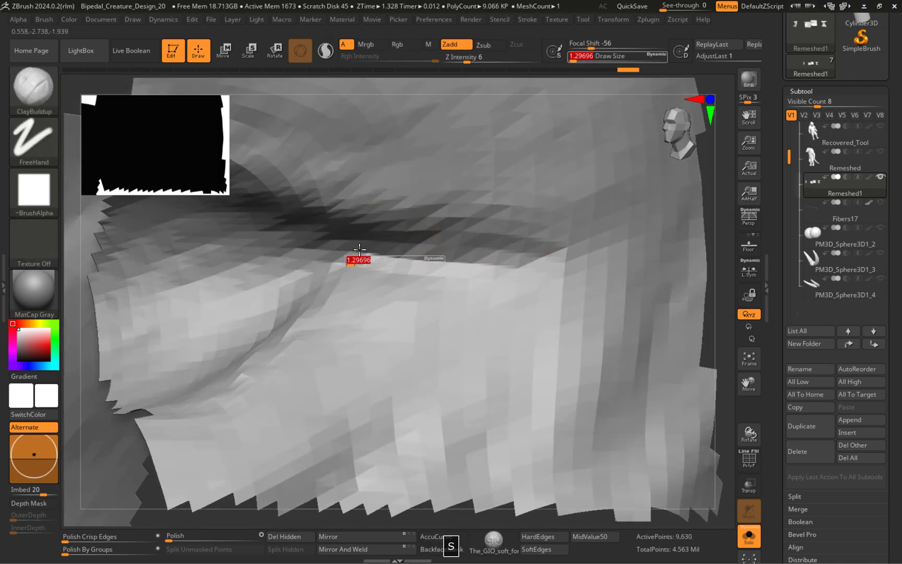
# Step: Smooth the tangled polygons at the outer corner of the eye with the Smooth35 brush
pyautogui.moveTo(346, 250)
pyautogui.keyDown('alt'); pyautogui.mouseDown(button='right')
pyautogui.moveTo(456, 261)
pyautogui.moveTo(457, 238)
pyautogui.mouseUp(button='right'); pyautogui.keyUp('alt')
pyautogui.keyDown('alt'); pyautogui.moveTo(402, 259); pyautogui.dragTo(427, 210, button='right'); pyautogui.keyUp('alt')
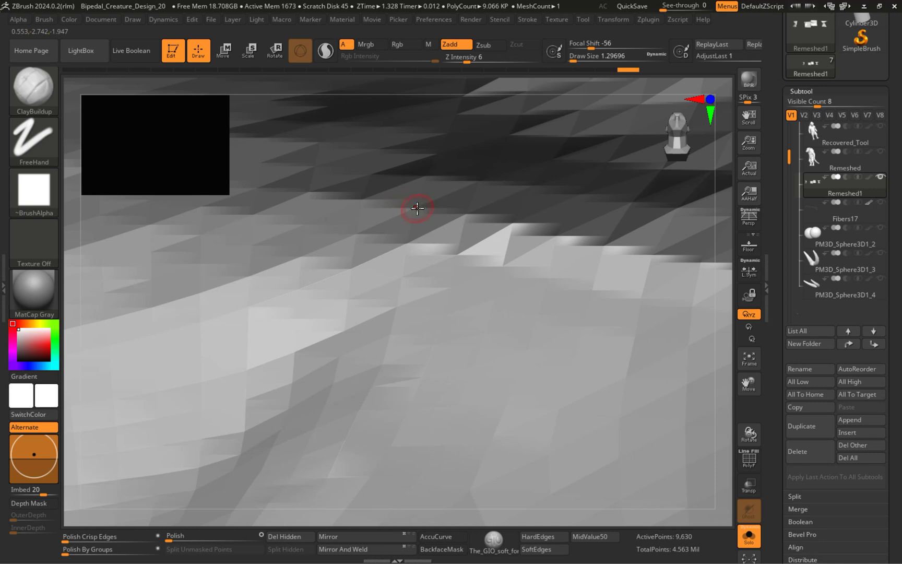
pyautogui.press('shift')
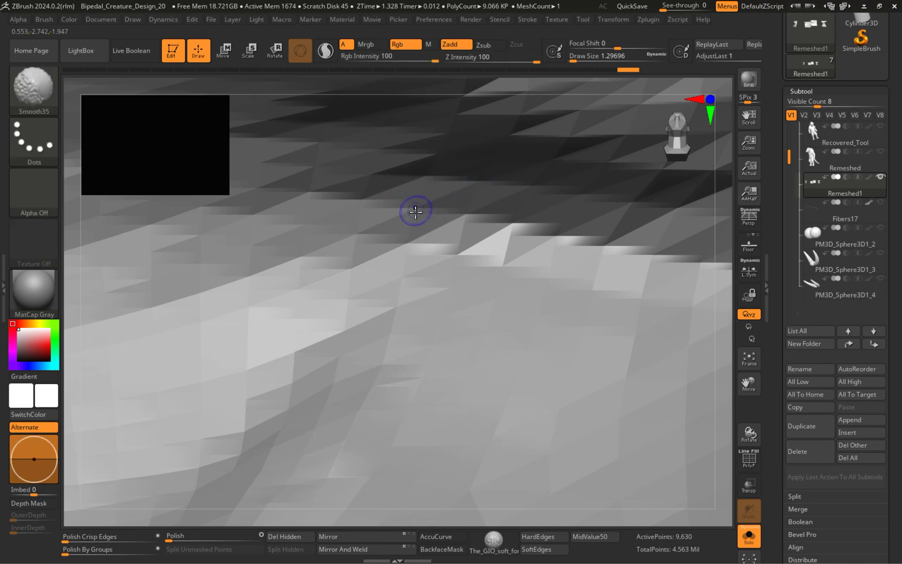
pyautogui.moveTo(487, 230)
pyautogui.keyDown('alt'); pyautogui.mouseDown(button='right')
pyautogui.moveTo(427, 227)
pyautogui.moveTo(330, 254)
pyautogui.mouseUp(button='right'); pyautogui.keyUp('alt')
pyautogui.moveTo(350, 245)
pyautogui.mouseDown(button='right')
pyautogui.moveTo(308, 242)
pyautogui.moveTo(334, 249)
pyautogui.moveTo(339, 241)
pyautogui.moveTo(326, 233)
pyautogui.mouseUp(button='right')
# Step: Pull the overlapping polygons out of the eye corner using the Move brush at a draw size of 1
pyautogui.press('b')
pyautogui.press('m')
pyautogui.press('v')
pyautogui.press('s')
pyautogui.moveTo(326, 234)
pyautogui.mouseDown()
pyautogui.moveTo(312, 222)
pyautogui.moveTo(417, 232)
pyautogui.moveTo(428, 224)
pyautogui.mouseUp()
pyautogui.moveTo(308, 266); pyautogui.dragTo(298, 131)
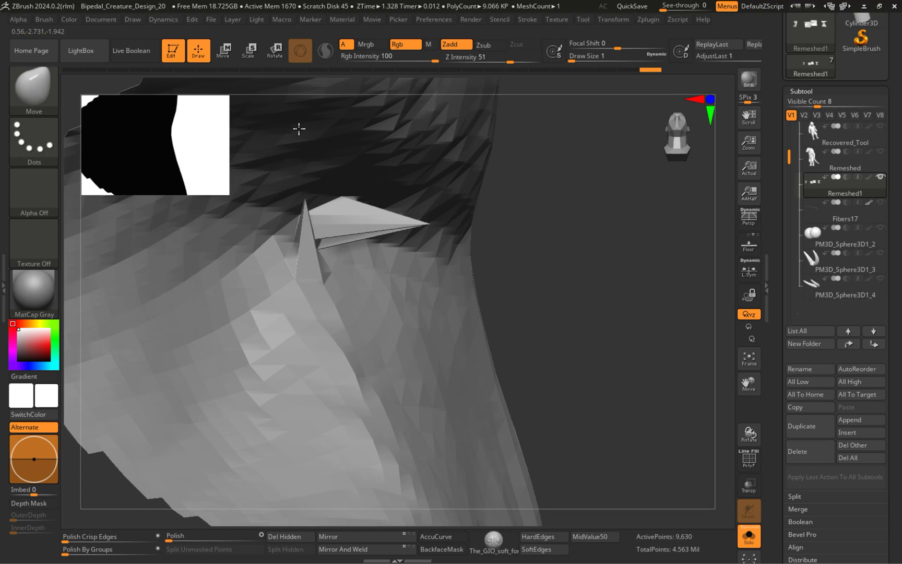
pyautogui.moveTo(461, 208); pyautogui.dragTo(467, 275, button='right')
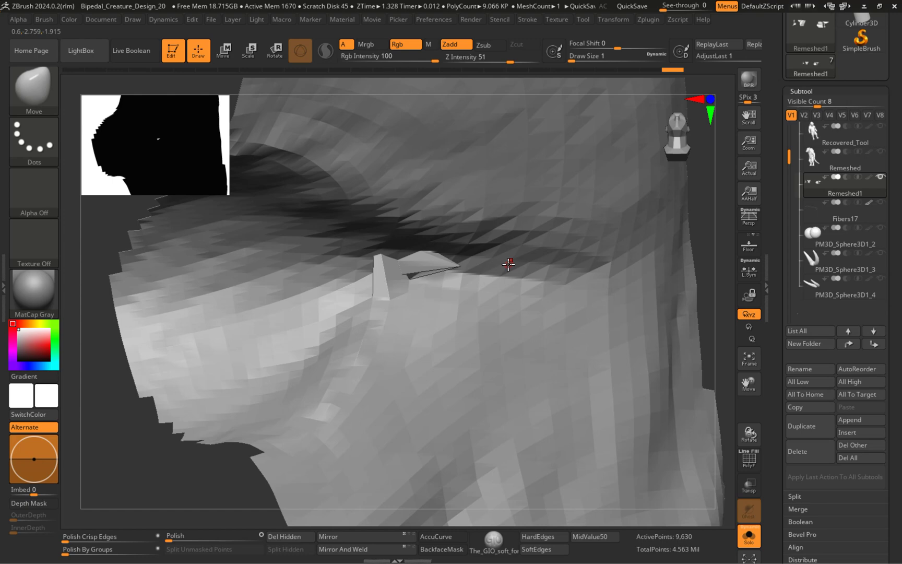
pyautogui.keyDown('alt'); pyautogui.moveTo(426, 265); pyautogui.dragTo(521, 302, button='right'); pyautogui.keyUp('alt')
pyautogui.moveTo(598, 283)
pyautogui.keyDown('alt'); pyautogui.mouseDown(button='right')
pyautogui.moveTo(657, 337)
pyautogui.moveTo(510, 282)
pyautogui.moveTo(420, 272)
pyautogui.moveTo(452, 268)
pyautogui.mouseUp(button='right'); pyautogui.keyUp('alt')
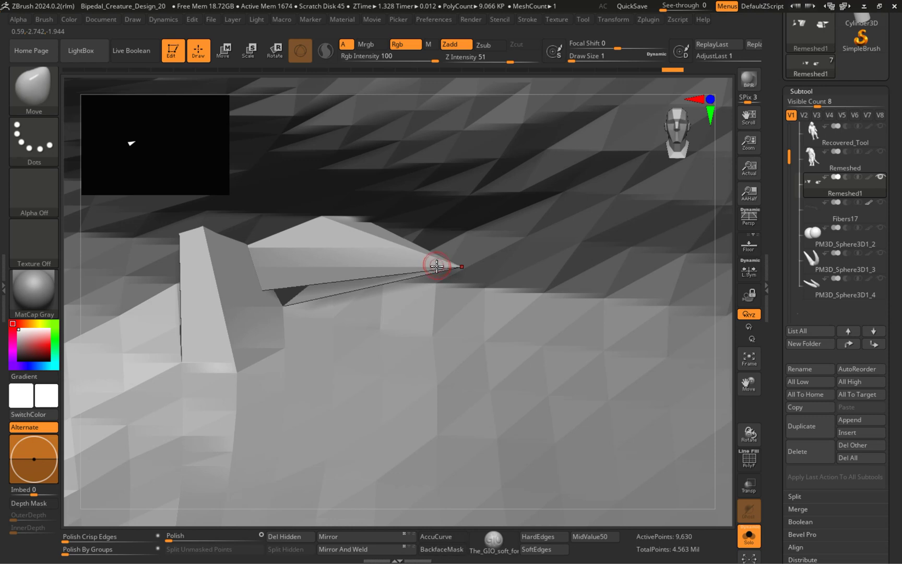
# Step: Smooth the pulled-out polygons back toward the surface and nudge the protruding spike with the Move brush
pyautogui.press('shift')
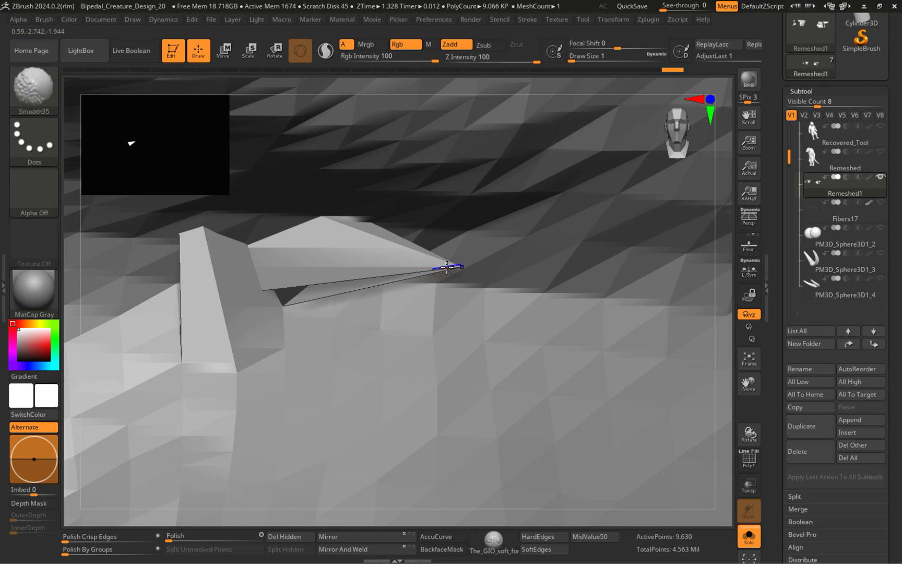
pyautogui.moveTo(428, 265)
pyautogui.keyDown('shift'); pyautogui.mouseDown()
pyautogui.moveTo(456, 260)
pyautogui.moveTo(310, 250)
pyautogui.mouseUp(); pyautogui.keyUp('shift')
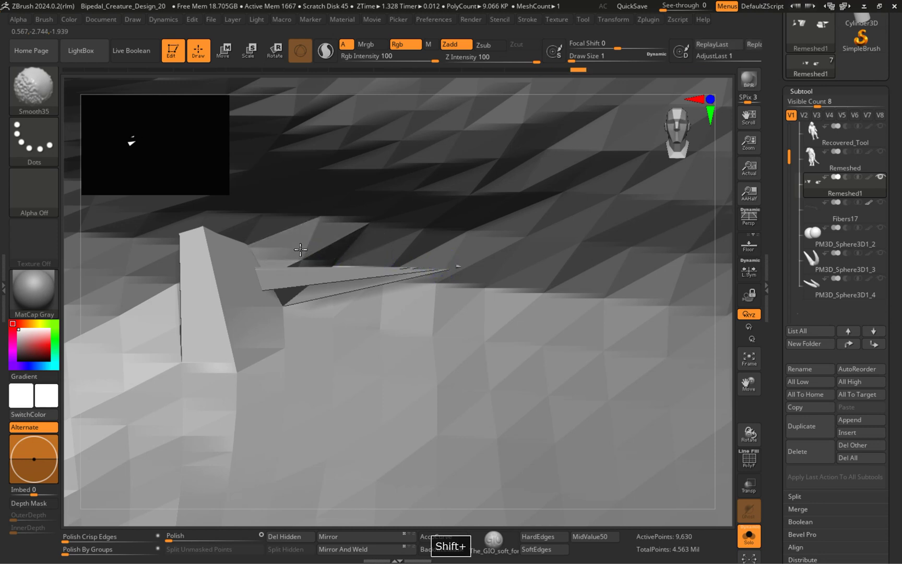
pyautogui.moveTo(382, 270); pyautogui.dragTo(360, 271)
pyautogui.keyDown('alt'); pyautogui.moveTo(360, 272); pyautogui.dragTo(340, 268, button='right'); pyautogui.keyUp('alt')
pyautogui.moveTo(264, 259)
pyautogui.keyDown('alt'); pyautogui.mouseDown(button='right')
pyautogui.moveTo(312, 287)
pyautogui.moveTo(392, 296)
pyautogui.moveTo(392, 266)
pyautogui.moveTo(433, 191)
pyautogui.mouseUp(button='right'); pyautogui.keyUp('alt')
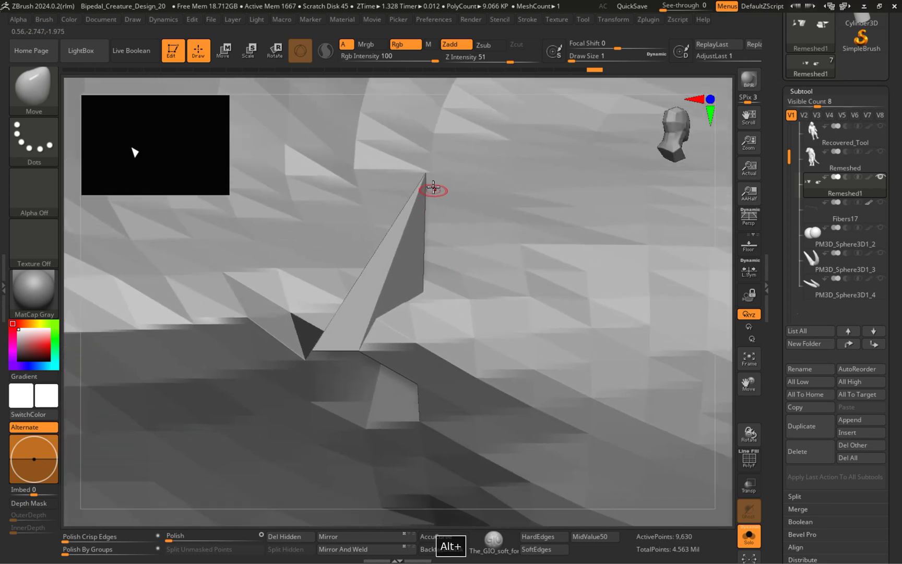
pyautogui.keyDown('shift'); pyautogui.moveTo(423, 176); pyautogui.dragTo(417, 192); pyautogui.keyUp('shift')
pyautogui.keyDown('shift'); pyautogui.moveTo(402, 241); pyautogui.dragTo(381, 345); pyautogui.keyUp('shift')
# Step: Smooth the remaining spikes at the eye corner and unhide the rest of the creature mesh
pyautogui.moveTo(410, 323)
pyautogui.mouseDown(button='right')
pyautogui.moveTo(427, 268)
pyautogui.moveTo(485, 266)
pyautogui.moveTo(487, 304)
pyautogui.mouseUp(button='right')
pyautogui.moveTo(442, 308)
pyautogui.keyDown('shift'); pyautogui.mouseDown()
pyautogui.moveTo(435, 314)
pyautogui.moveTo(447, 313)
pyautogui.mouseUp(); pyautogui.keyUp('shift')
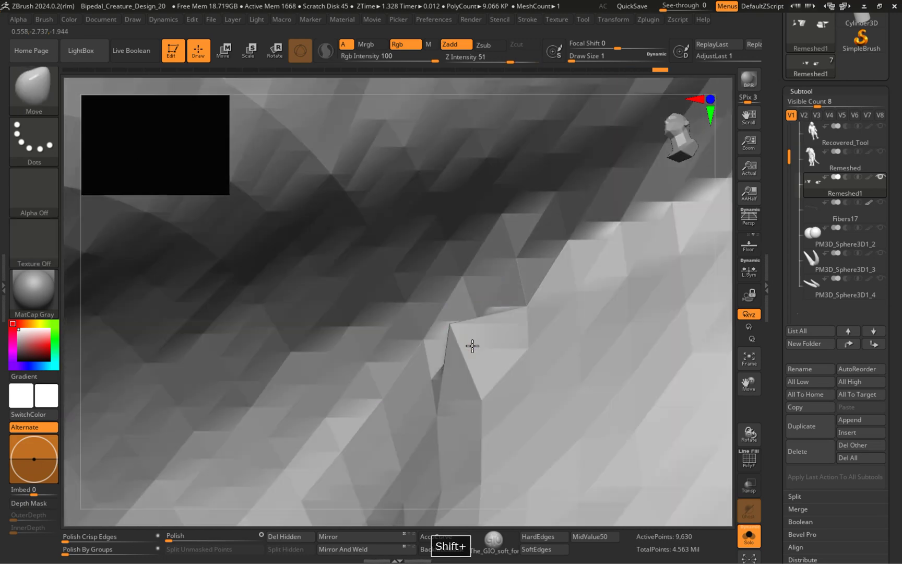
pyautogui.moveTo(463, 338); pyautogui.dragTo(457, 330, button='right')
pyautogui.moveTo(457, 330)
pyautogui.keyDown('shift'); pyautogui.mouseDown()
pyautogui.moveTo(493, 355)
pyautogui.moveTo(518, 298)
pyautogui.mouseUp(); pyautogui.keyUp('shift')
pyautogui.moveTo(518, 298)
pyautogui.keyDown('alt'); pyautogui.mouseDown(button='right')
pyautogui.moveTo(484, 294)
pyautogui.moveTo(545, 277)
pyautogui.mouseUp(button='right'); pyautogui.keyUp('alt')
pyautogui.keyDown('shift'); pyautogui.moveTo(574, 281); pyautogui.dragTo(544, 278); pyautogui.keyUp('shift')
pyautogui.moveTo(544, 279)
pyautogui.keyDown('alt'); pyautogui.mouseDown(button='right')
pyautogui.moveTo(561, 265)
pyautogui.moveTo(561, 299)
pyautogui.mouseUp(button='right'); pyautogui.keyUp('alt')
pyautogui.keyDown('ctrl'); pyautogui.keyDown('shift'); pyautogui.click(328, 339); pyautogui.keyUp('shift'); pyautogui.keyUp('ctrl')
pyautogui.keyDown('alt'); pyautogui.moveTo(514, 337); pyautogui.dragTo(468, 228, button='right'); pyautogui.keyUp('alt')
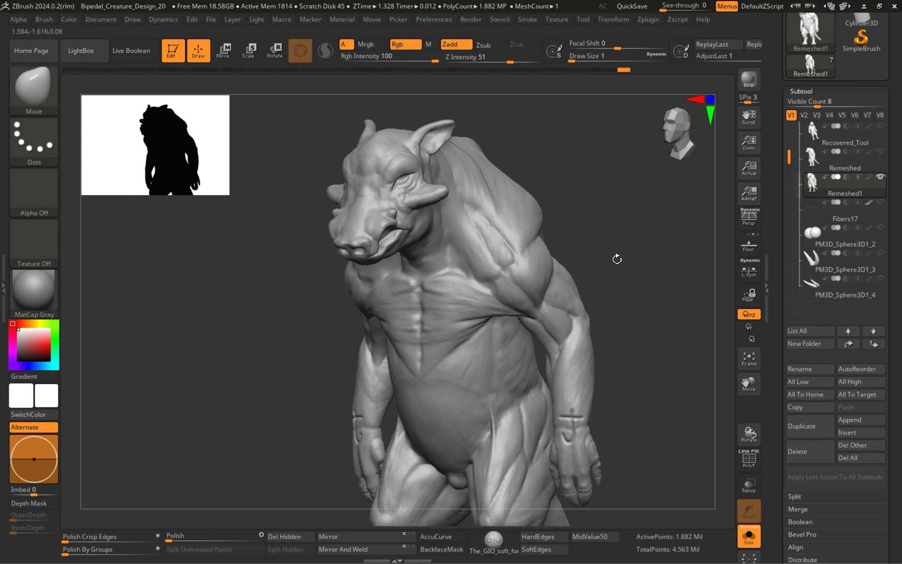